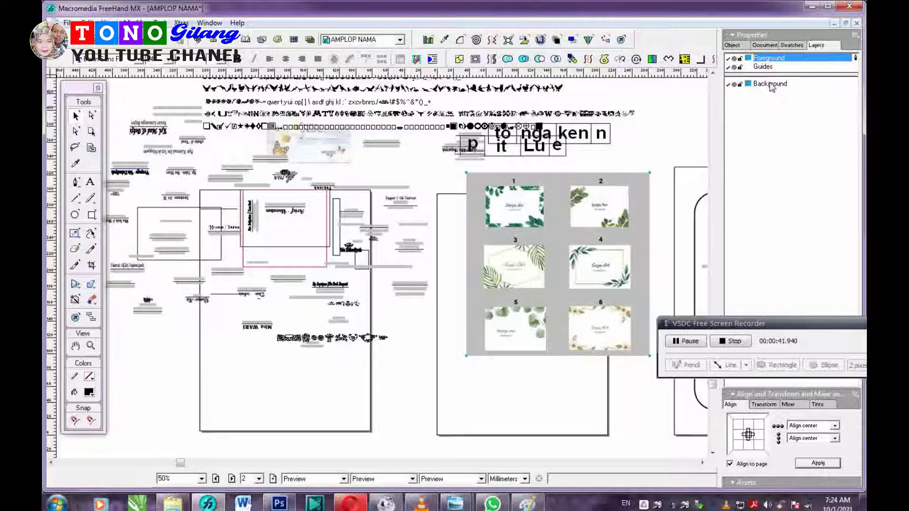
Step: Move the selected sheet of six card designs to the Background layer and lock that layer
left_click(771, 85)
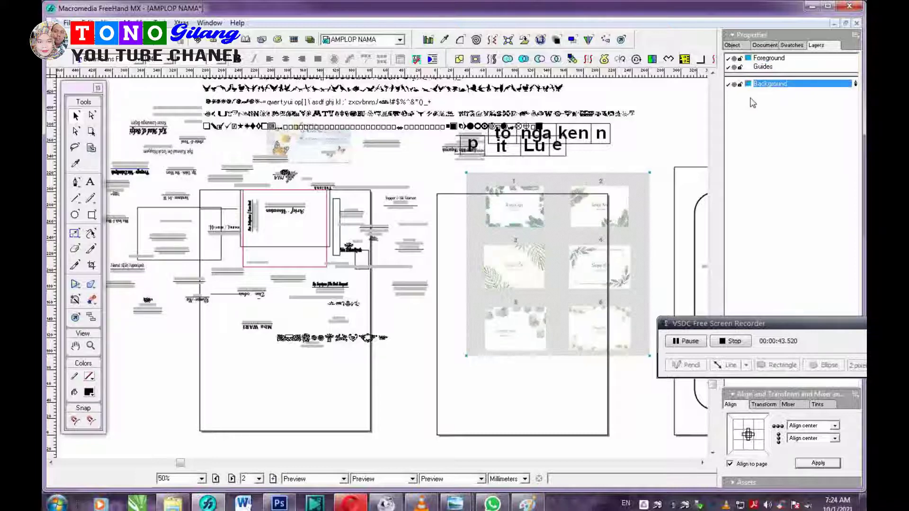
left_click(741, 85)
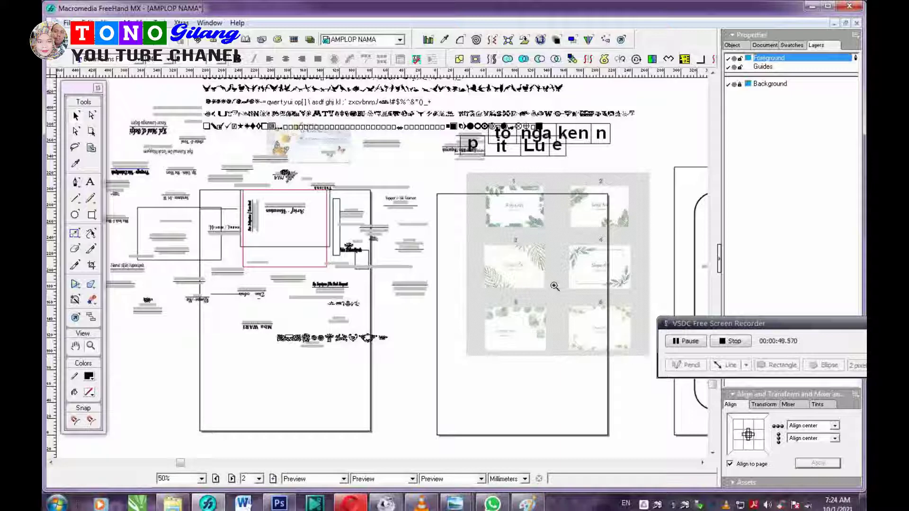
Step: Trace the hexagonal frame of card design 3 as a closed six-point path with the Pen tool
left_click(553, 283)
left_click(427, 282)
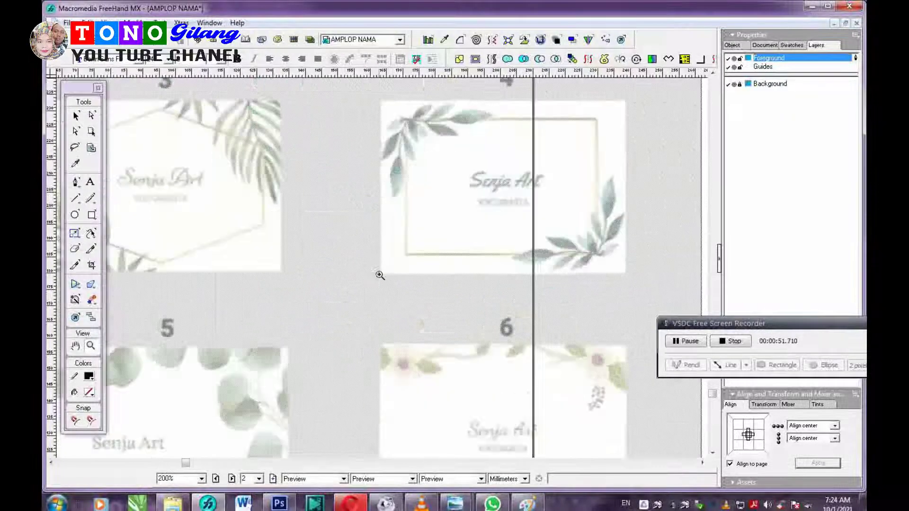
left_click(341, 277)
left_click_drag(265, 274, 493, 270)
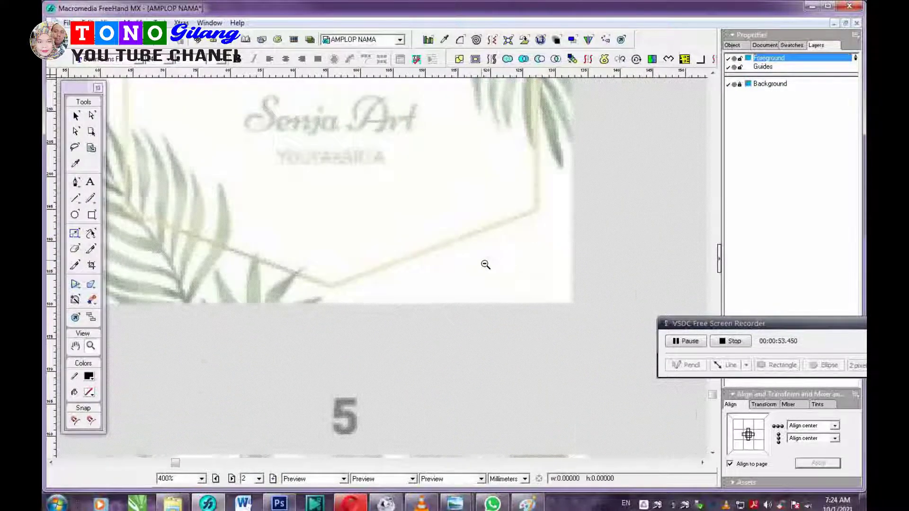
key("ctrl+2")
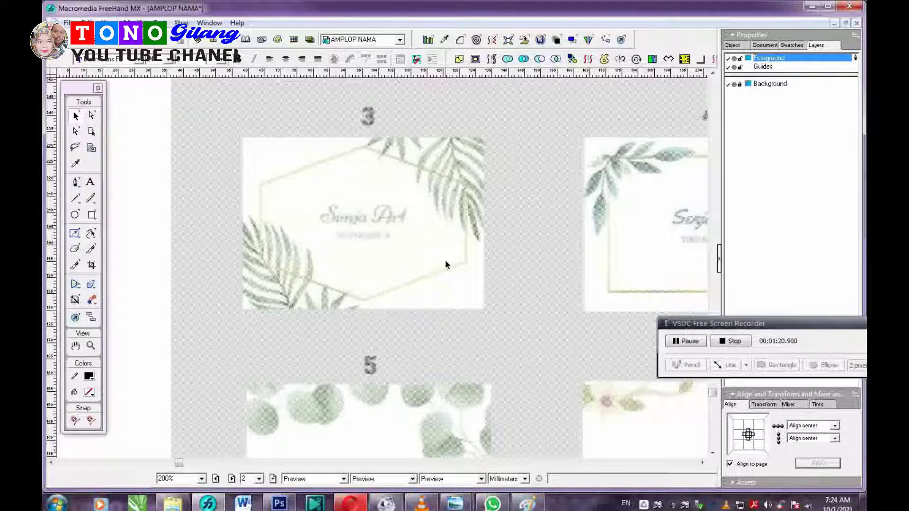
left_click(371, 229, "ctrl")
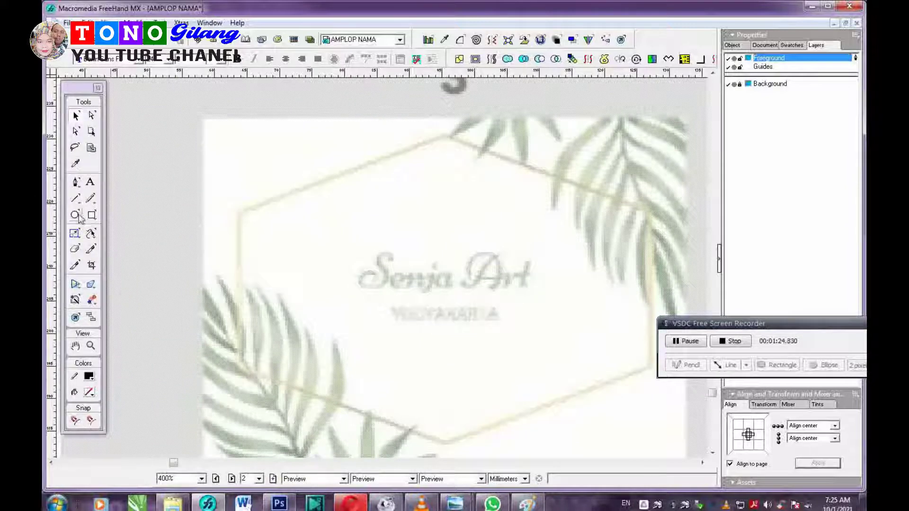
left_click(75, 182)
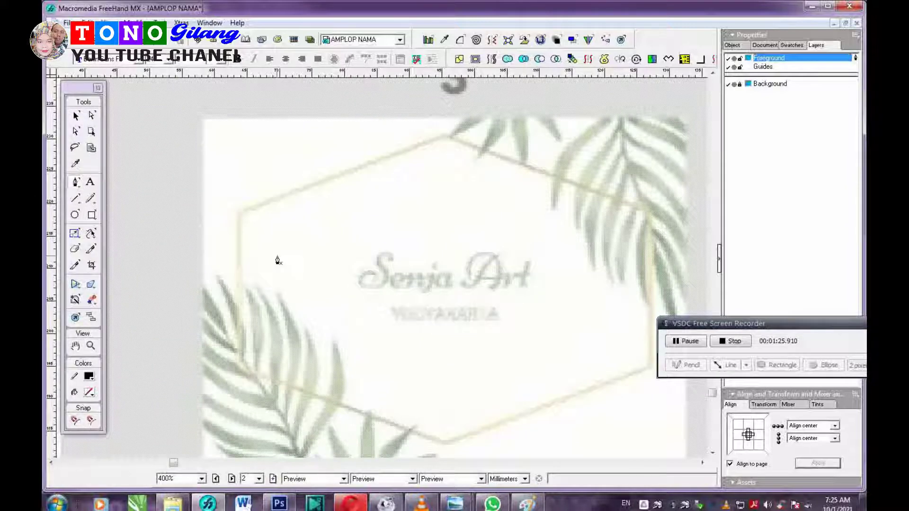
left_click(240, 213)
left_click(447, 139)
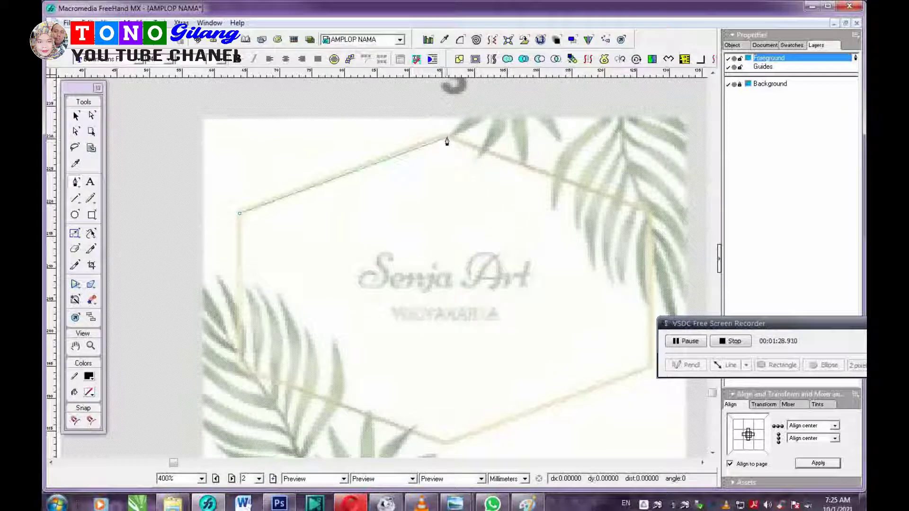
left_click_drag(447, 139, 371, 148)
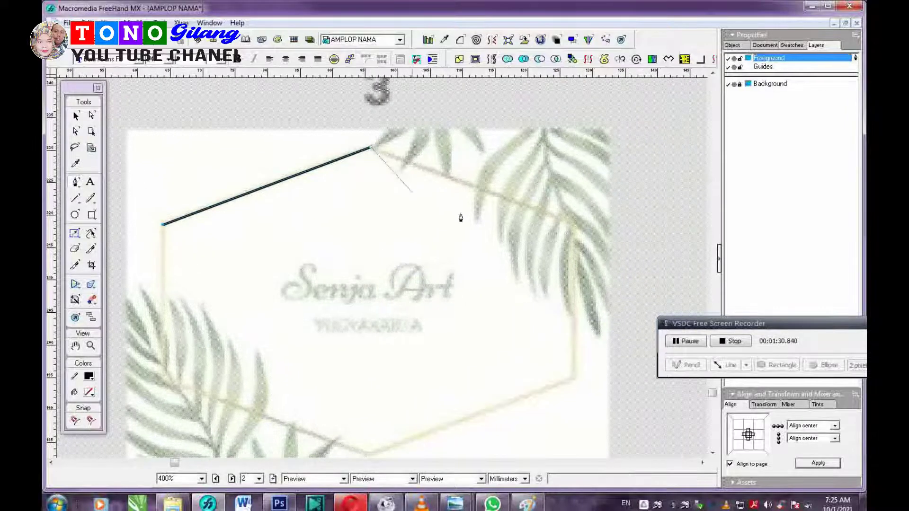
left_click(572, 225)
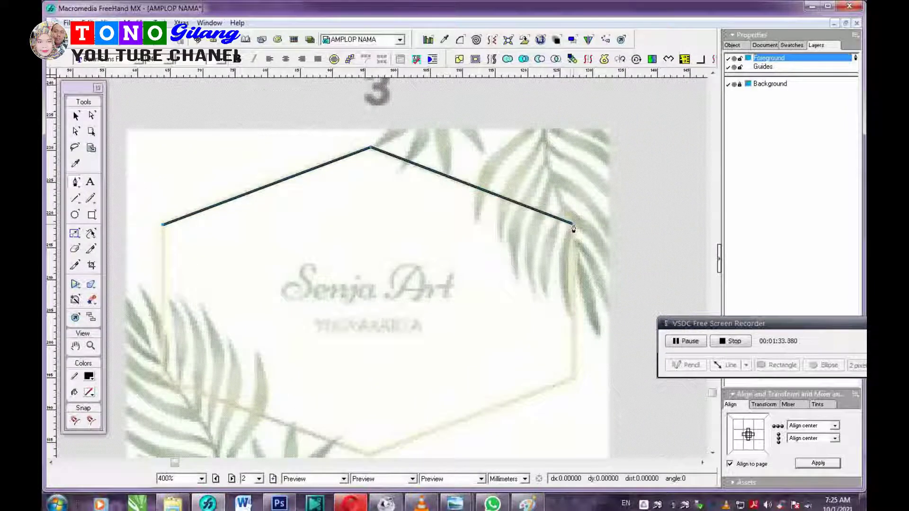
left_click(575, 381)
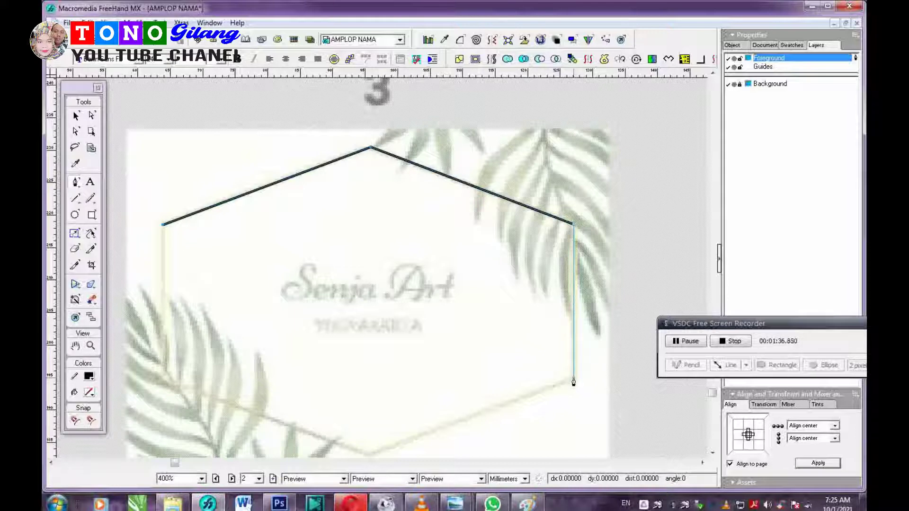
scroll(391, 392, "down", 3)
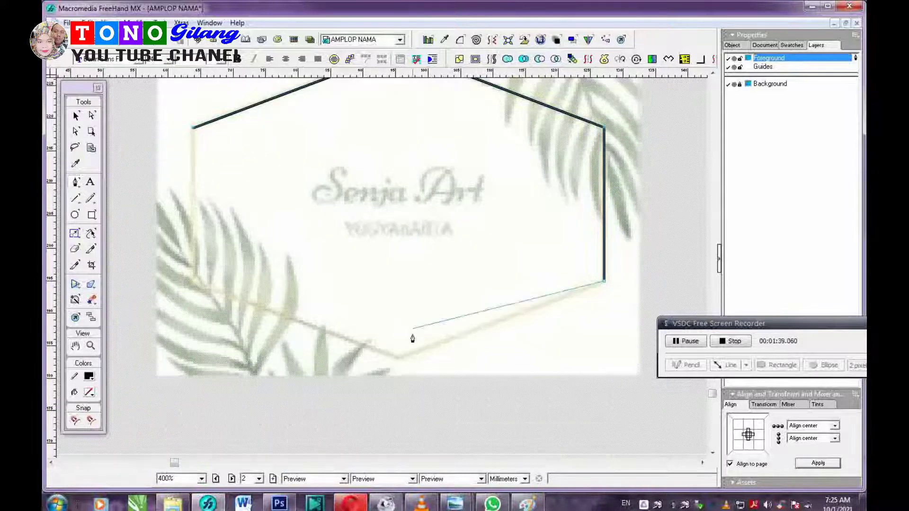
left_click(399, 364)
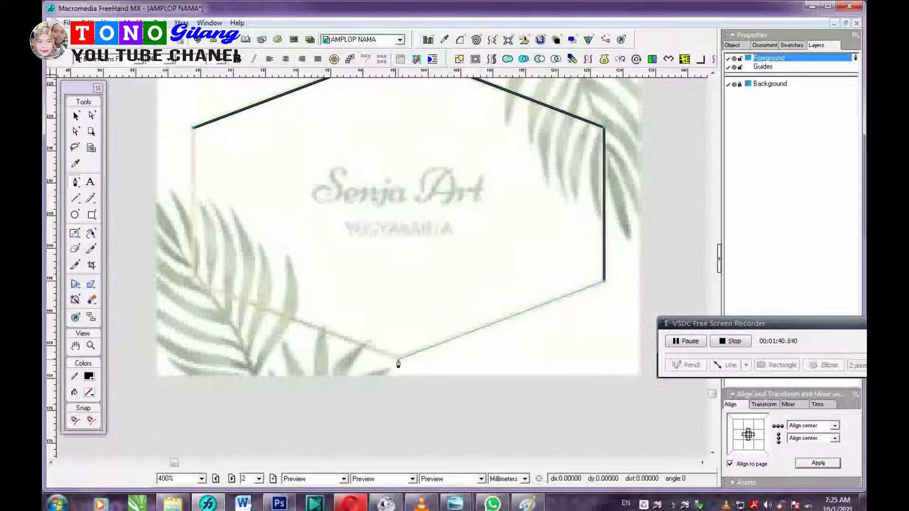
left_click(193, 278)
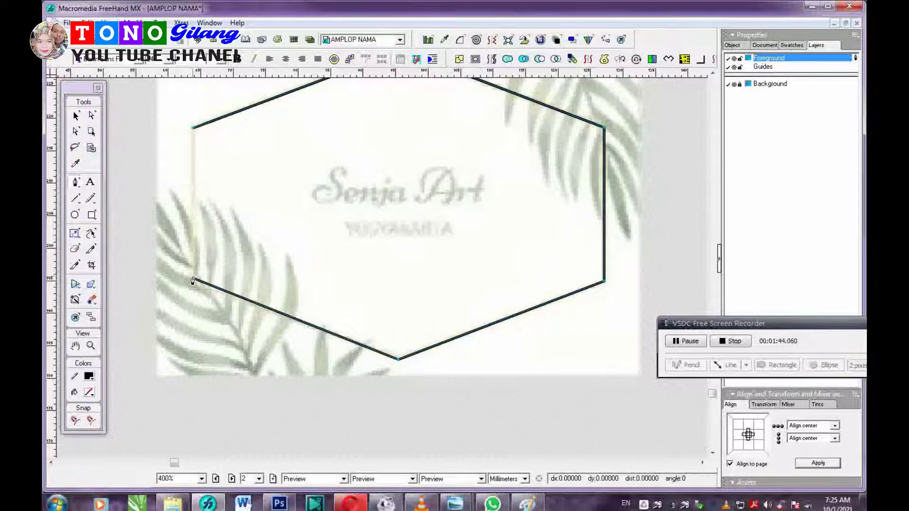
left_click(194, 128)
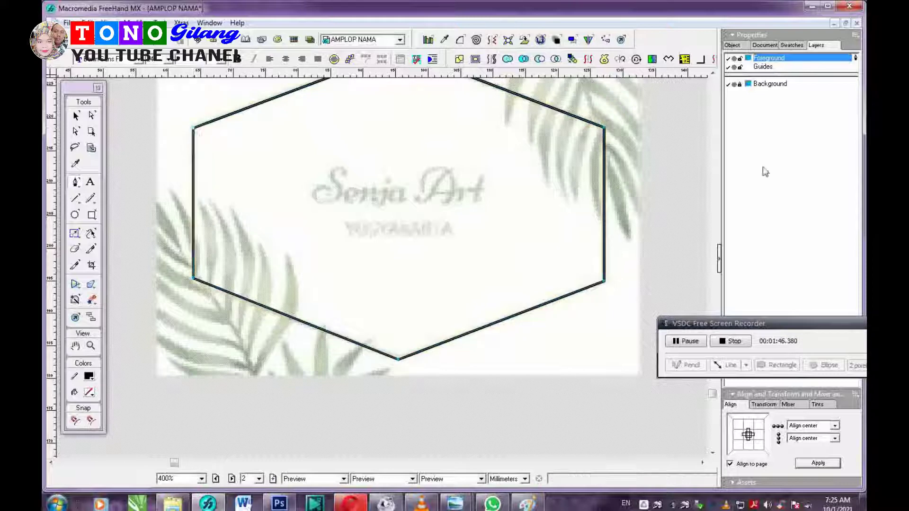
Step: Choose magenta from the basic system colors and add it to the swatches as a process color
left_click(789, 45)
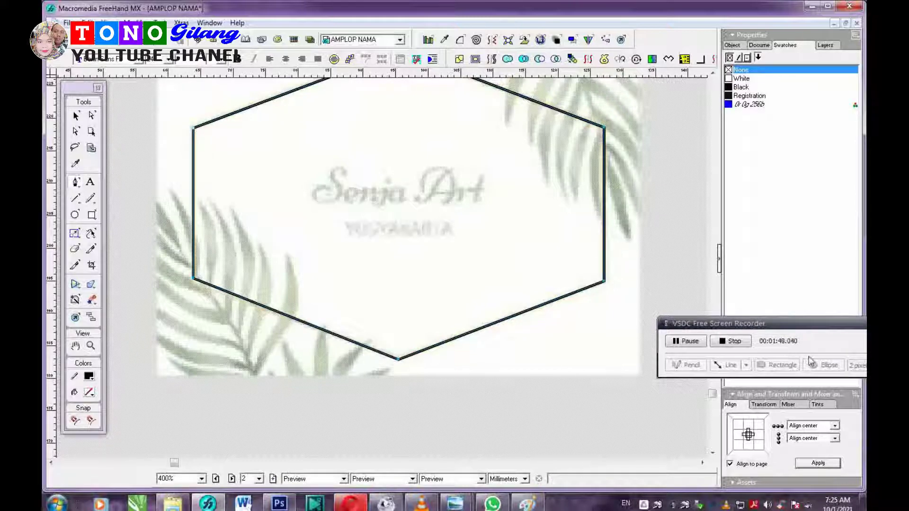
left_click_drag(800, 327, 805, 235)
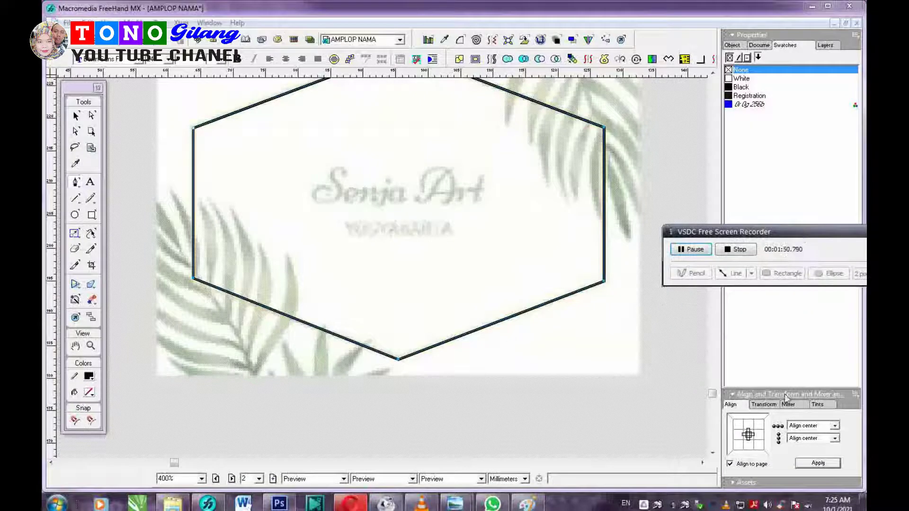
left_click(788, 405)
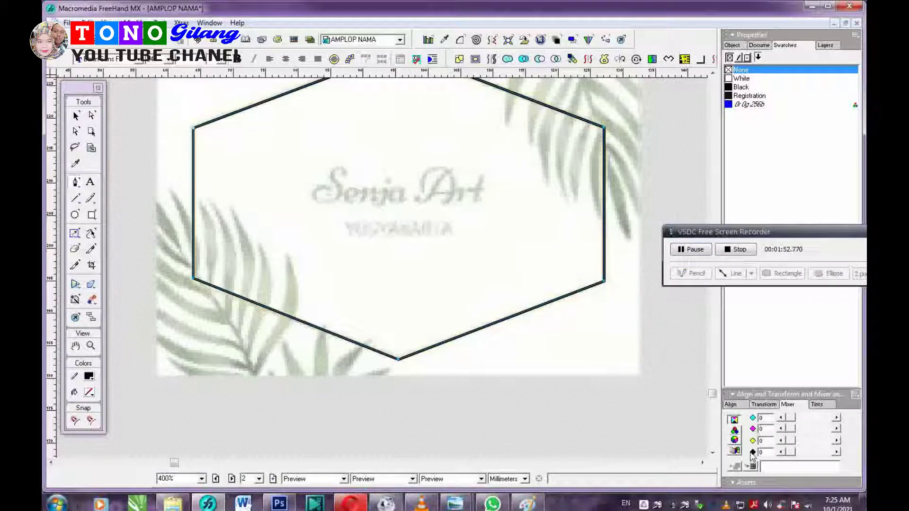
left_click(734, 450)
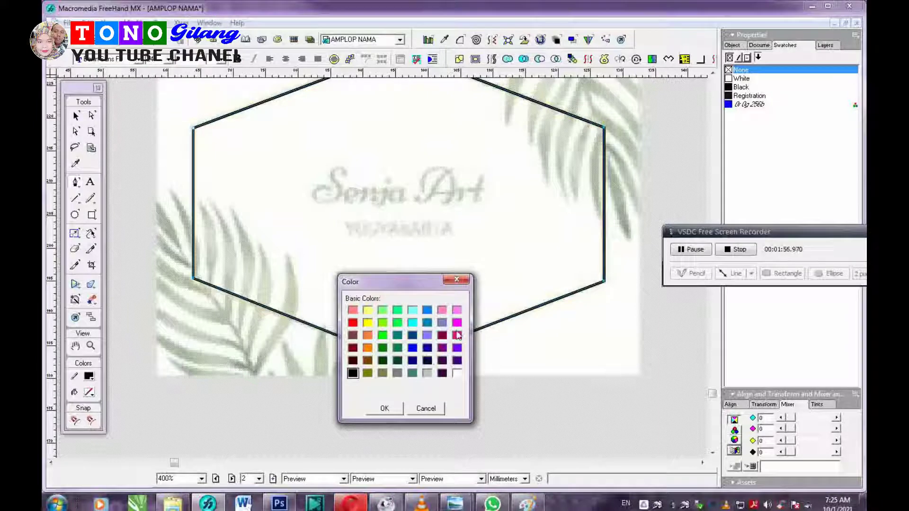
left_click(457, 322)
left_click(385, 408)
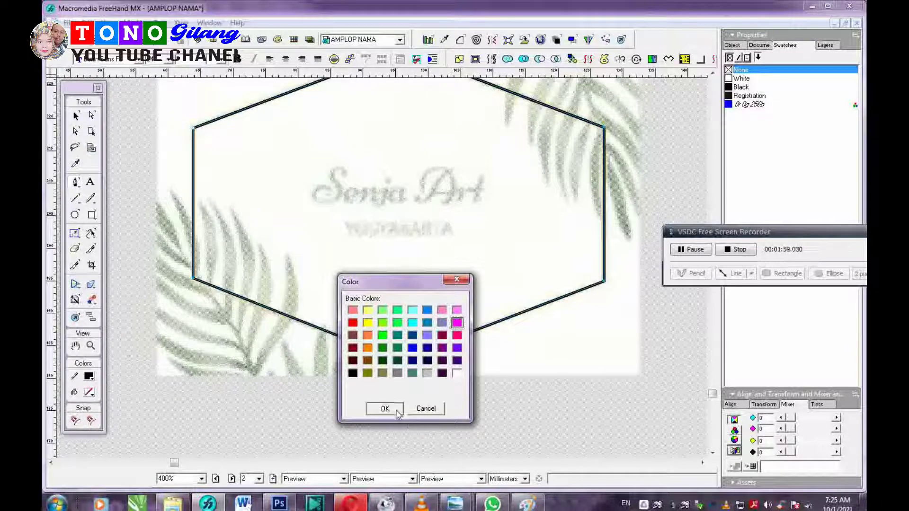
left_click(757, 468)
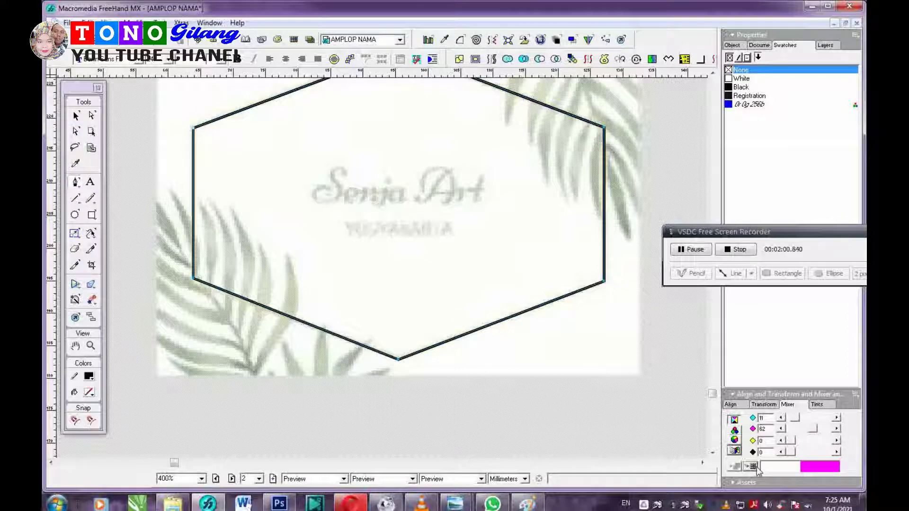
left_click(464, 265)
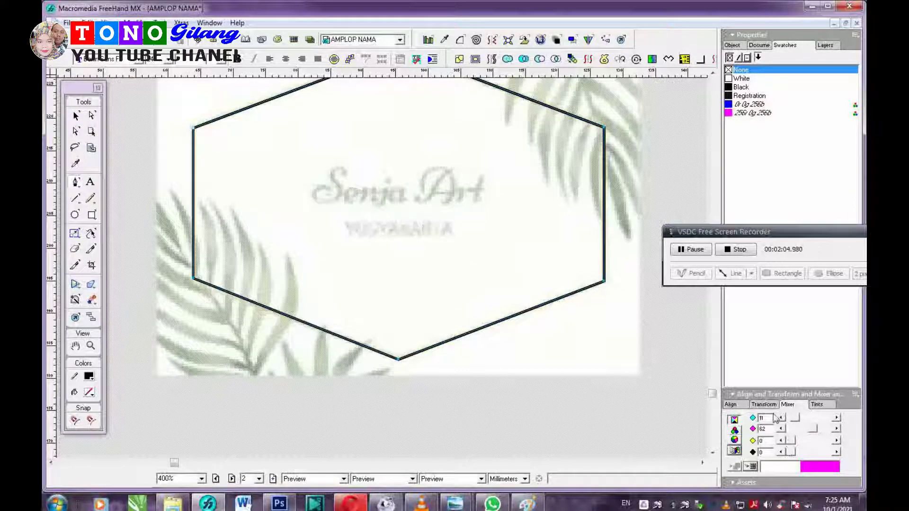
Step: Choose dark green from the basic system colors and add it to the swatches twice as a process color
left_click(734, 452)
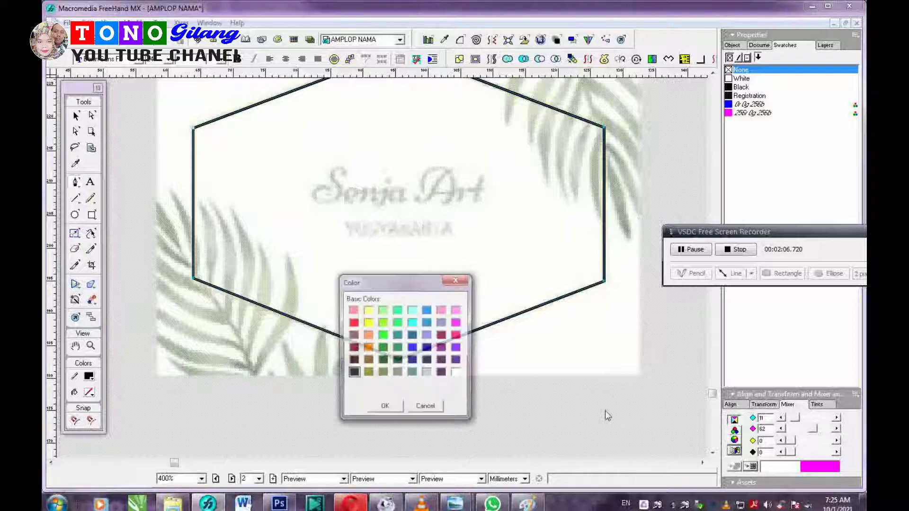
left_click(383, 349)
left_click(384, 409)
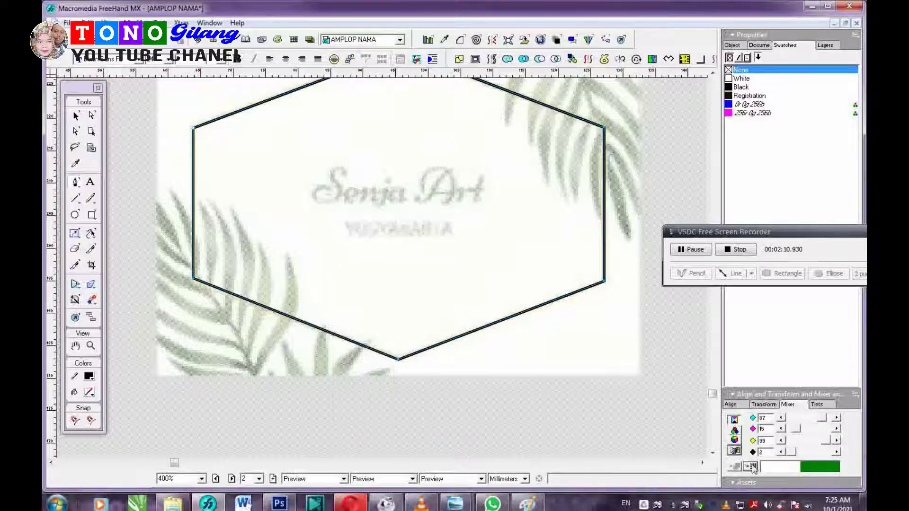
left_click(752, 467)
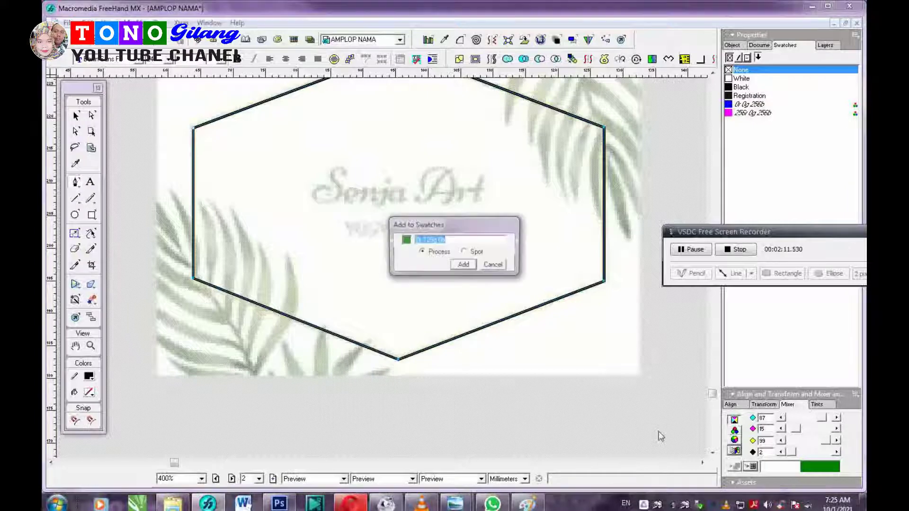
left_click(464, 265)
left_click(752, 467)
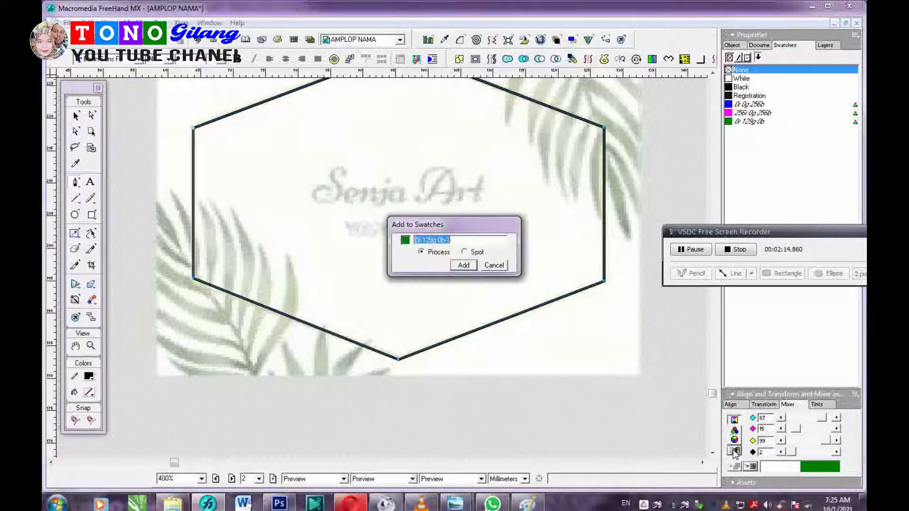
left_click(464, 266)
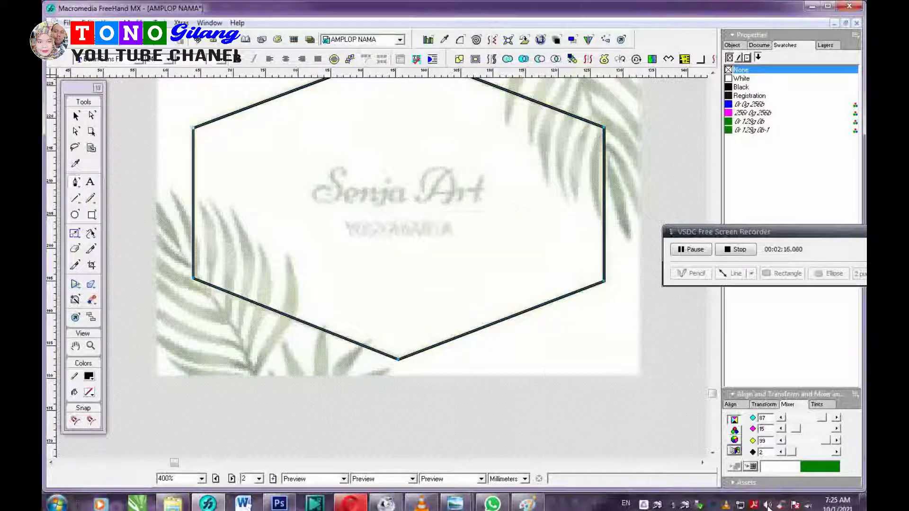
Step: Choose bright yellow-green from the basic system colors and add it to the swatches as a process color
left_click(736, 467)
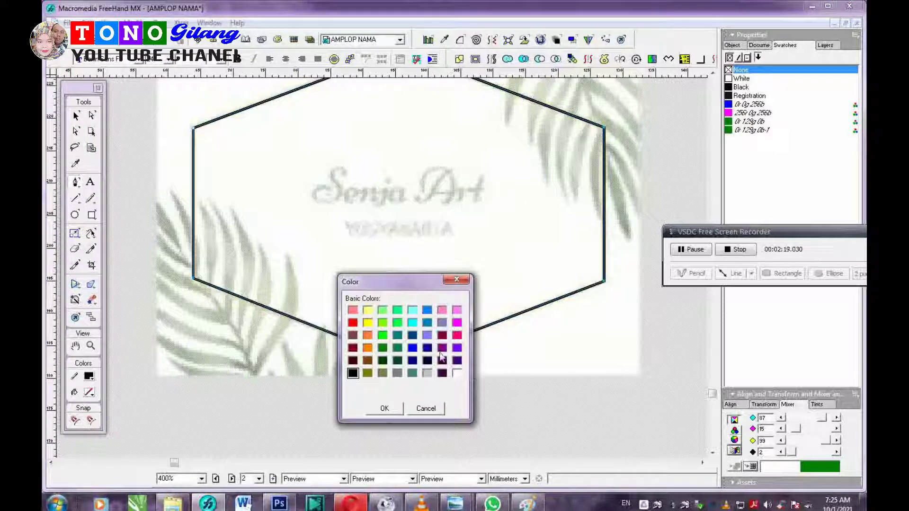
left_click(398, 350)
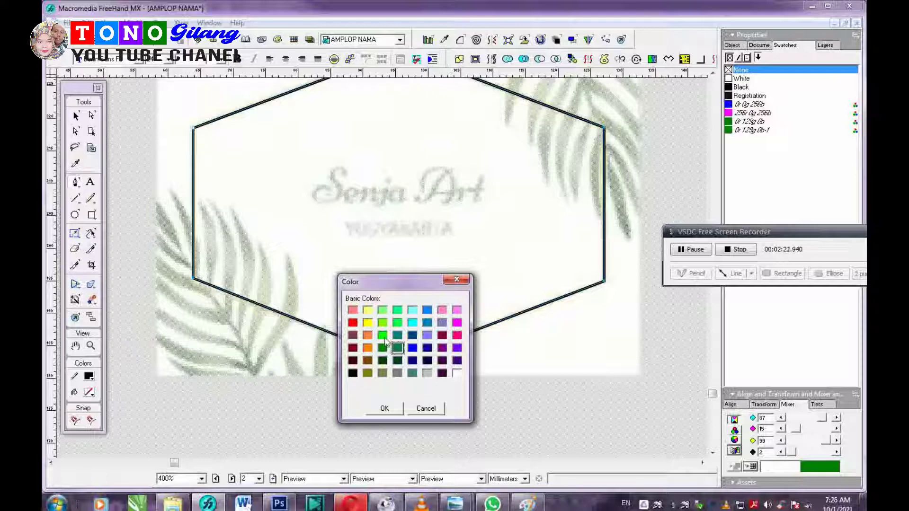
left_click(382, 324)
left_click(379, 410)
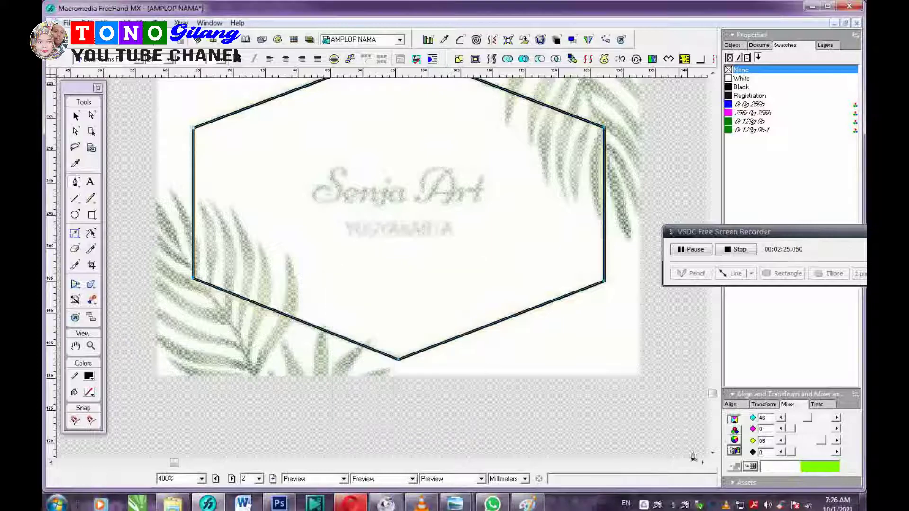
left_click(747, 468)
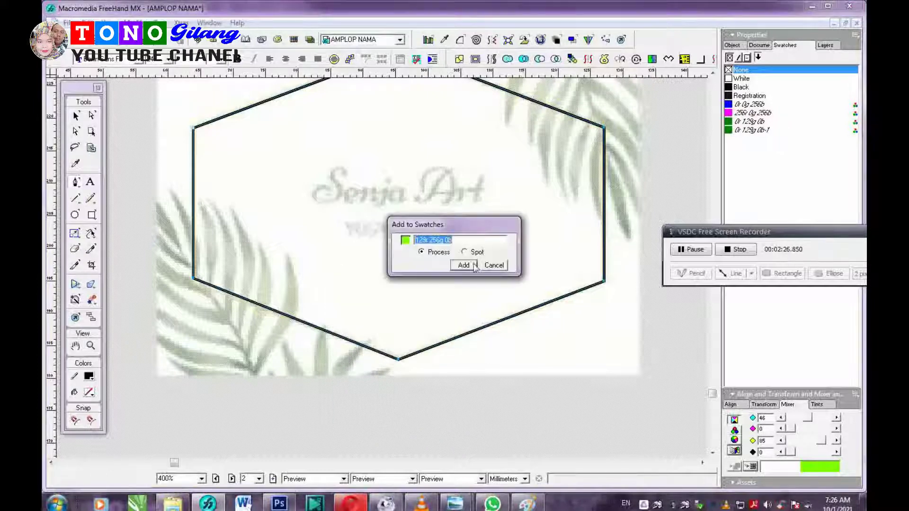
left_click(474, 263)
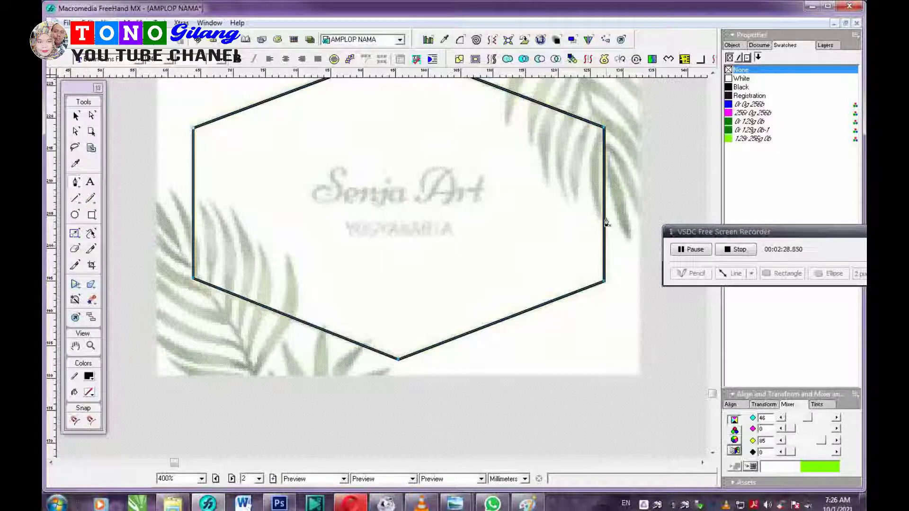
Step: Apply the magenta swatch to both the fill and the stroke of the traced hexagon
left_click(76, 116)
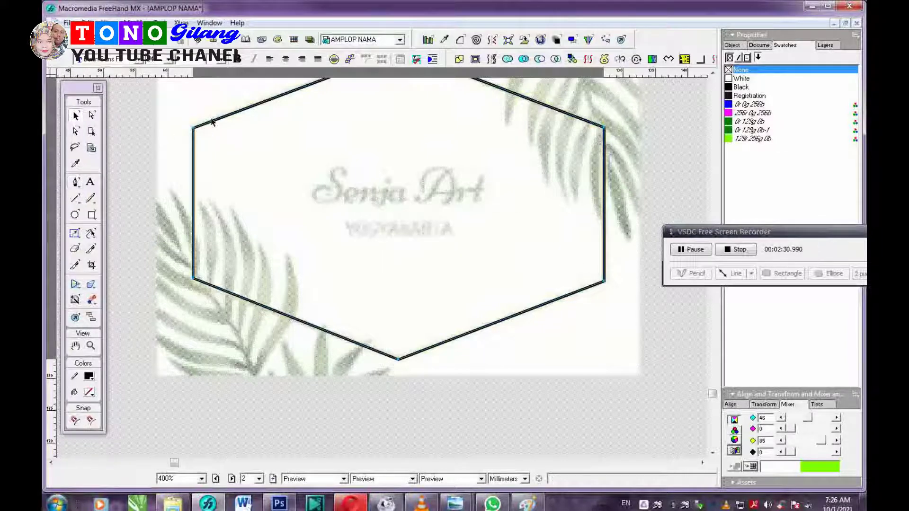
left_click(757, 115)
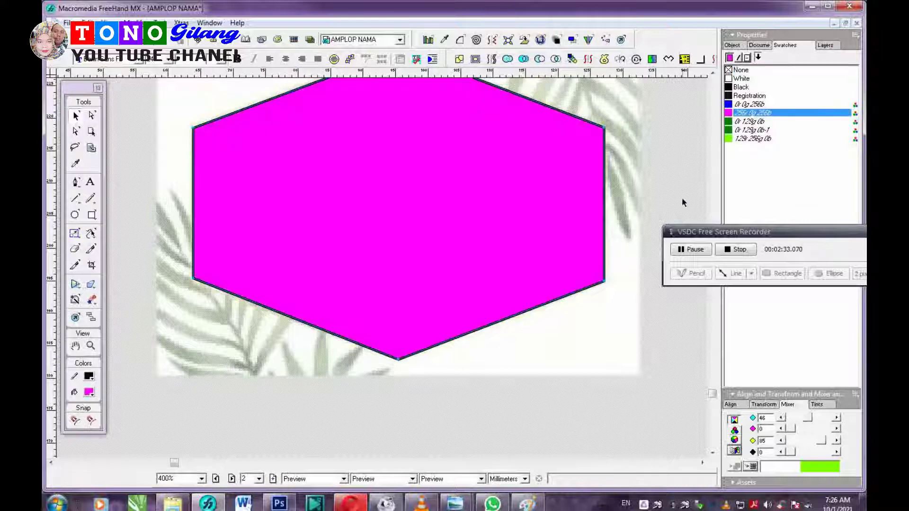
left_click(738, 57)
left_click(744, 113)
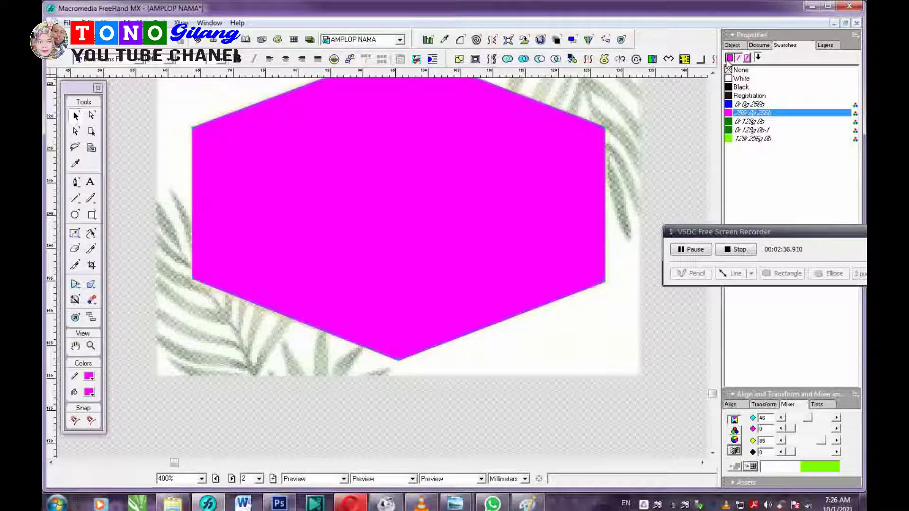
Step: Remove the fill from the traced hexagon so only its magenta outline is kept, and deselect it
left_click(729, 57)
left_click(740, 69)
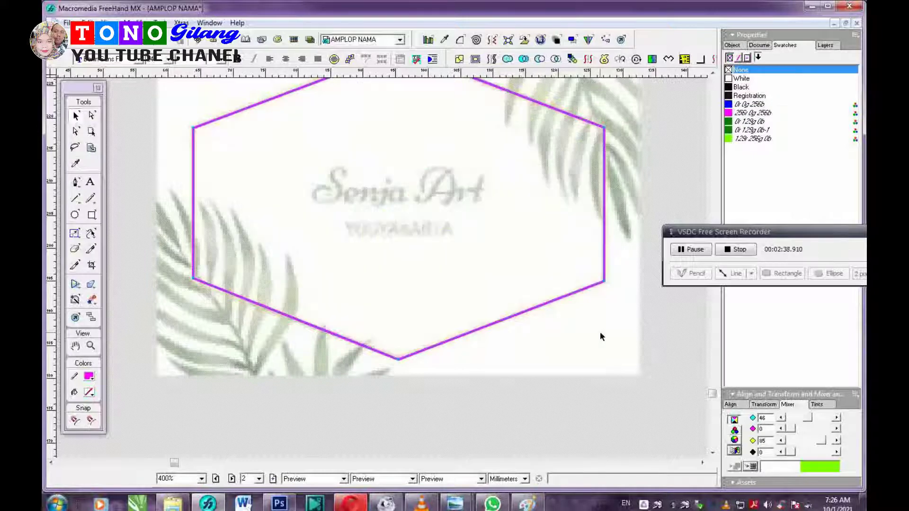
left_click(467, 245)
scroll(467, 246, "down", 1)
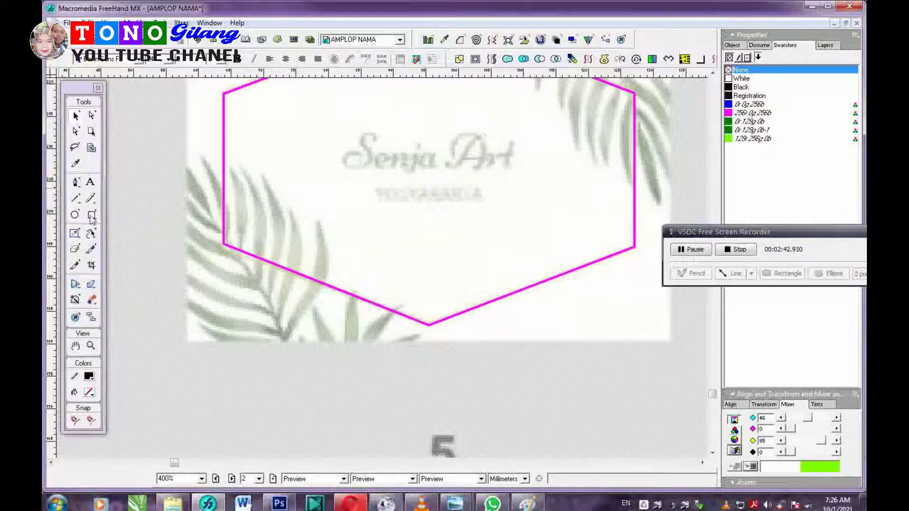
left_click(309, 345, "ctrl")
left_click_drag(312, 256, 318, 381)
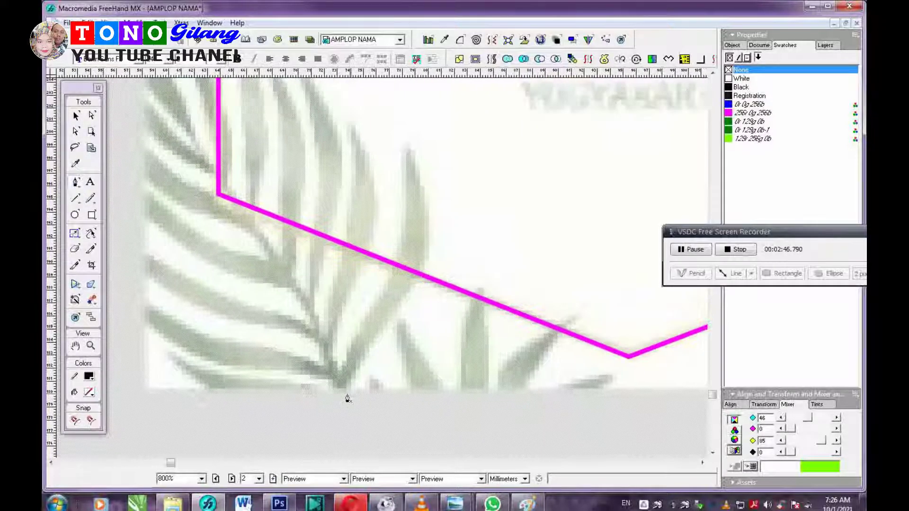
left_click(343, 400)
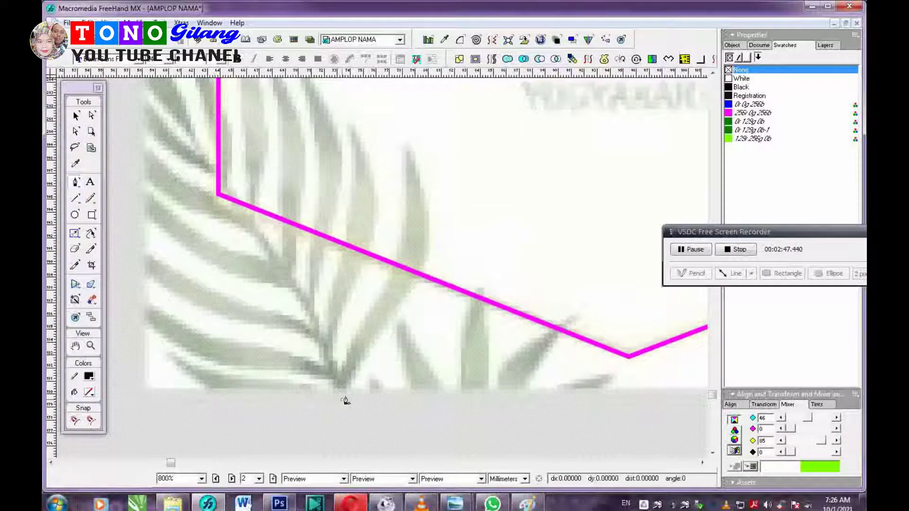
left_click(415, 285)
key("Up")
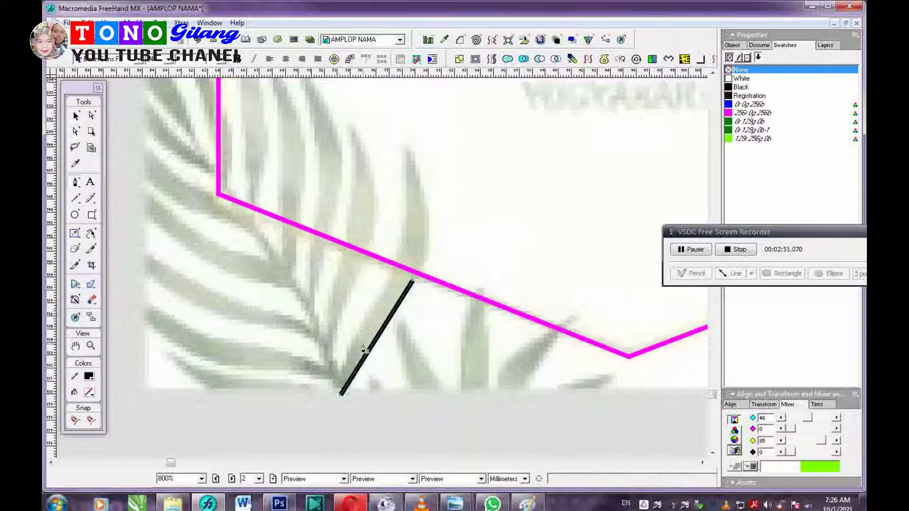
key("ctrl+z")
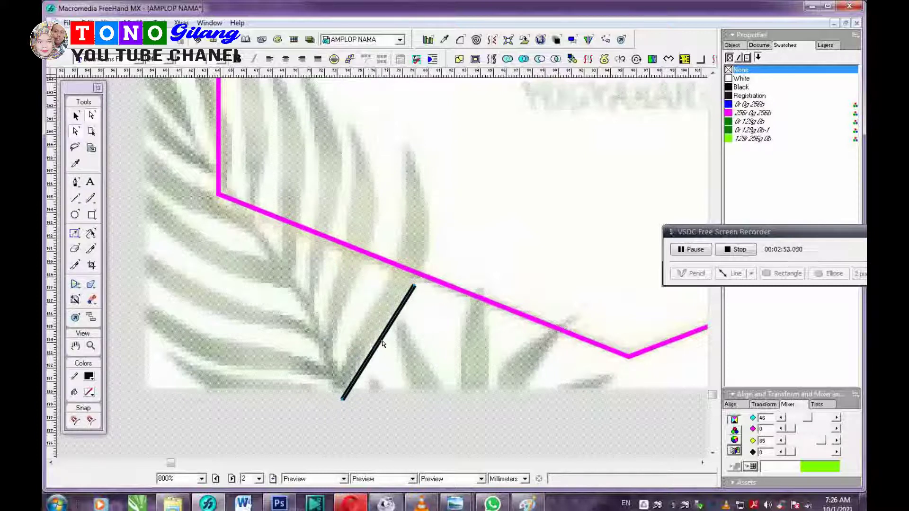
left_click_drag(382, 341, 376, 334)
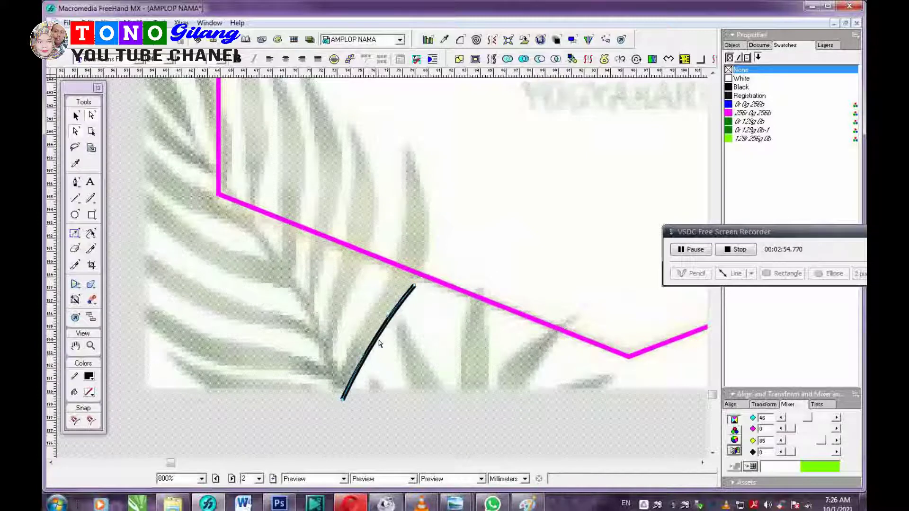
key("p")
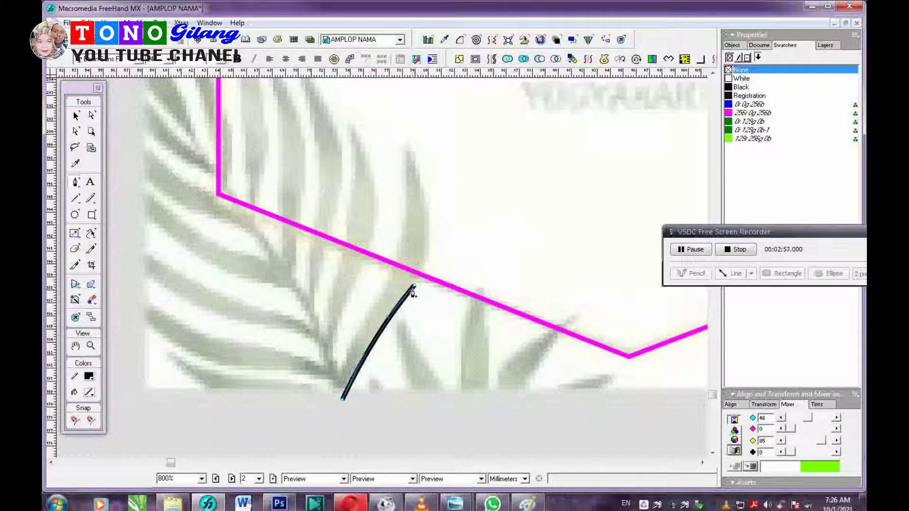
left_click_drag(423, 278, 422, 276)
key("ctrl+z")
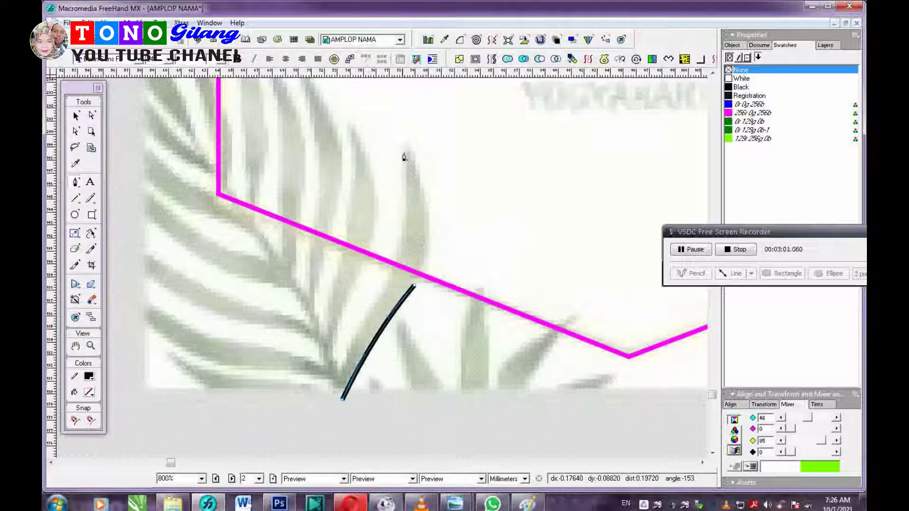
key("Tab")
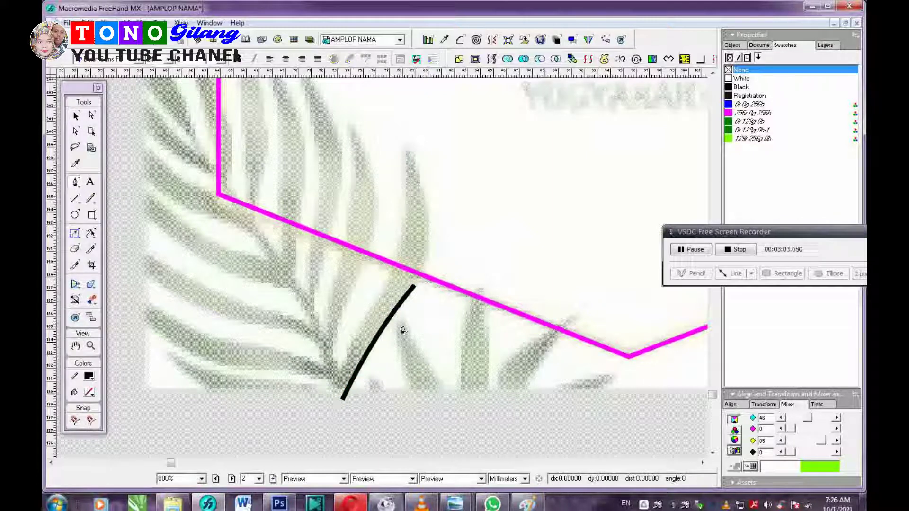
key("ctrl+z")
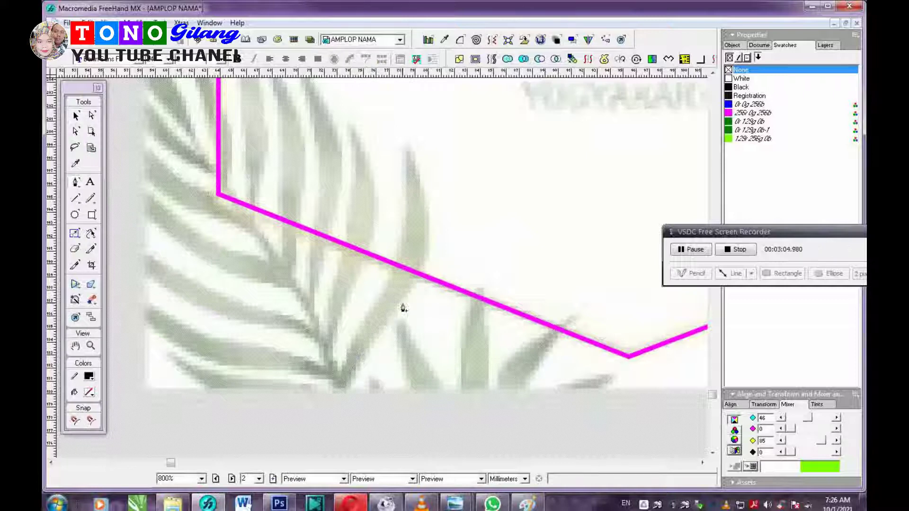
Step: Trace the outer edge of the rightmost blade of the lower-left leaf from stem base to tip with the Pen tool, curving the upper segment
left_click(345, 400)
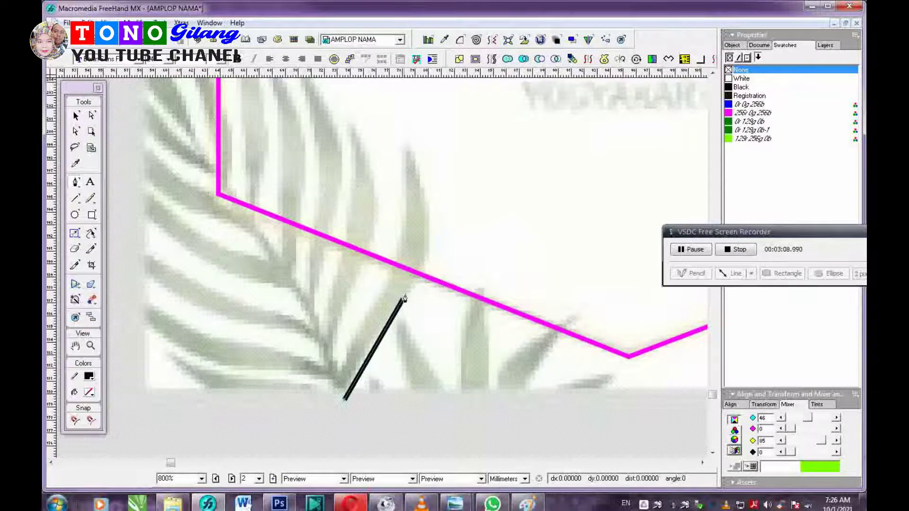
left_click(406, 147)
key("v")
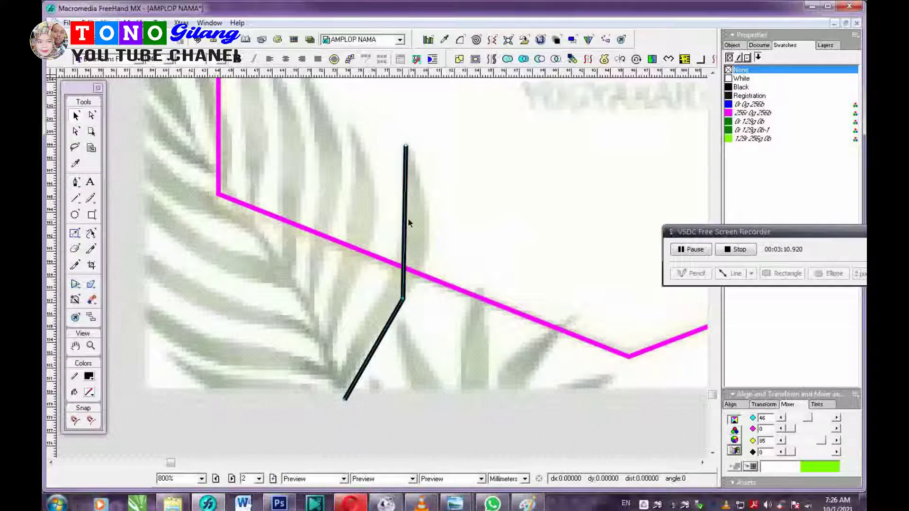
left_click_drag(409, 223, 429, 219)
key("ctrl+z")
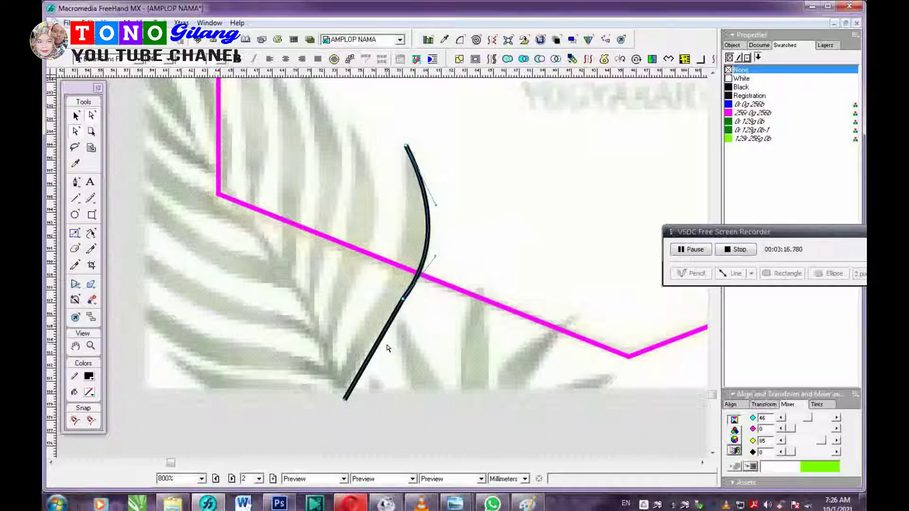
key("ctrl+shift+d")
key("Left")
key("Up")
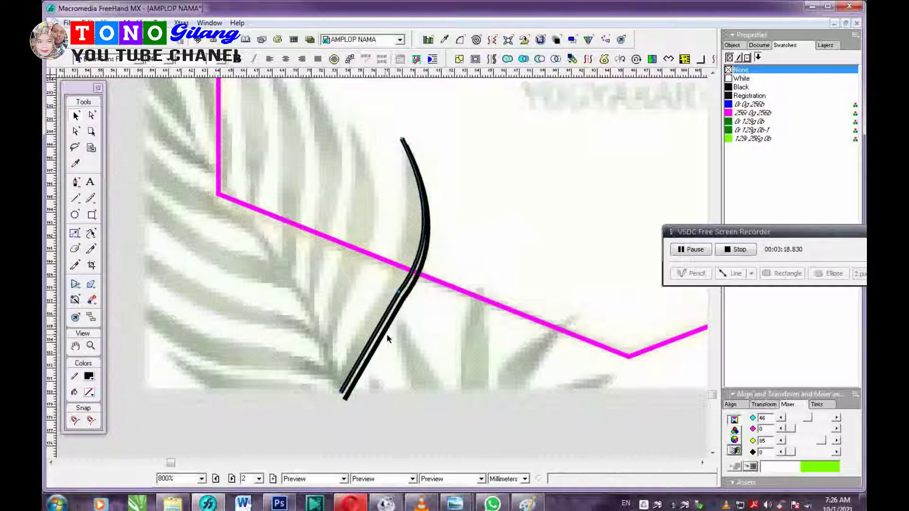
key("ctrl+z")
Step: Curve the lower segment of the leaf path along the blade and set its stroke width to 0.25 pt
left_click_drag(384, 336, 376, 340)
left_click(733, 45)
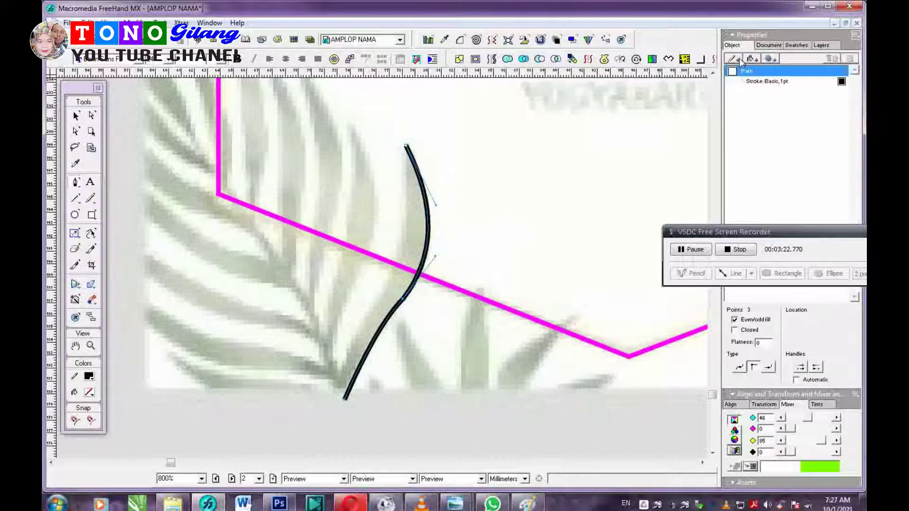
left_click(805, 81)
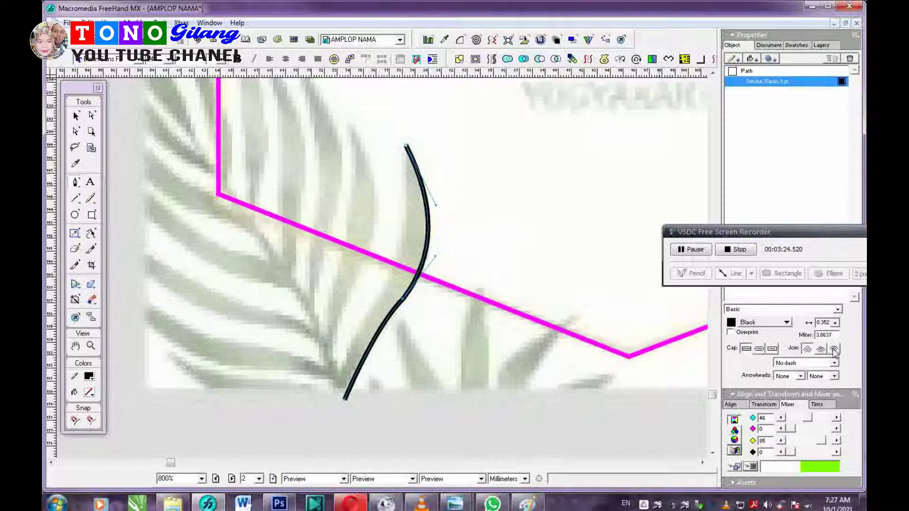
left_click(835, 323)
left_click(825, 336)
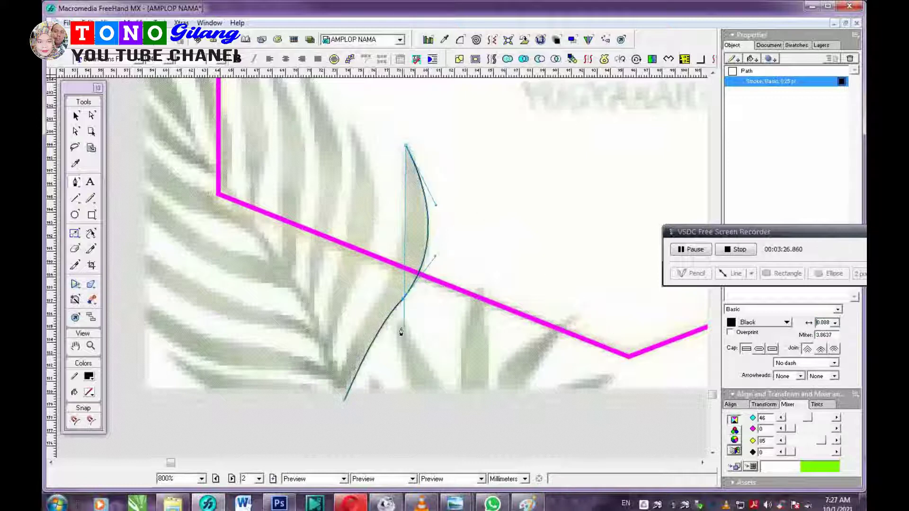
Step: Trace the inner edge of the rightmost blade from its tip back to the stem, and adjust the curves of both edges to its shape
left_click(342, 371)
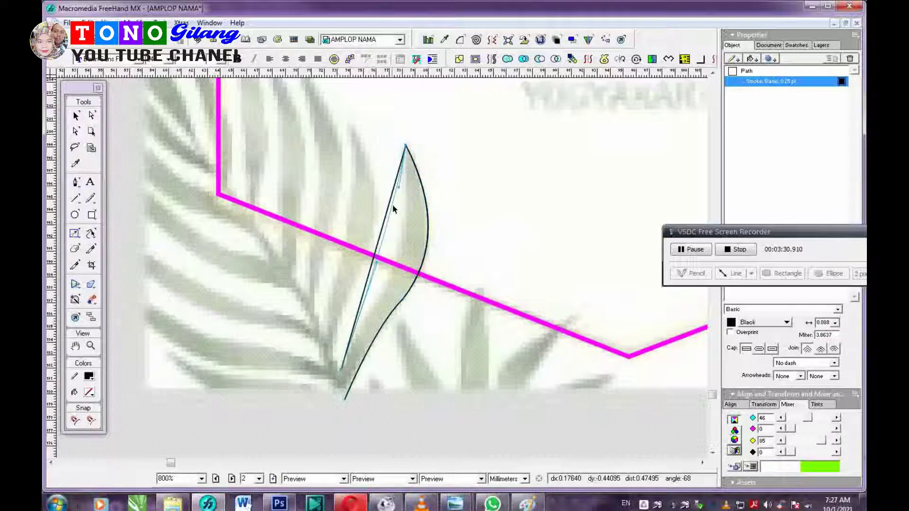
left_click_drag(401, 226, 400, 240)
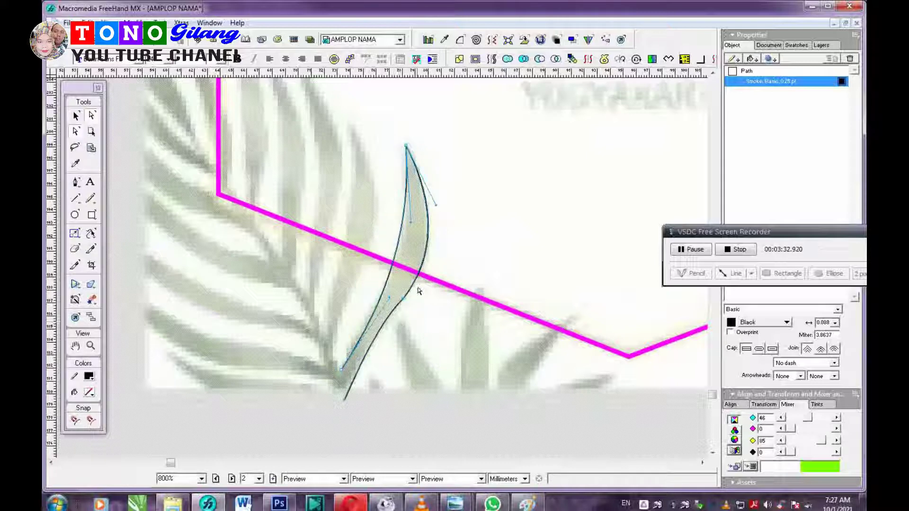
left_click_drag(419, 272, 434, 245)
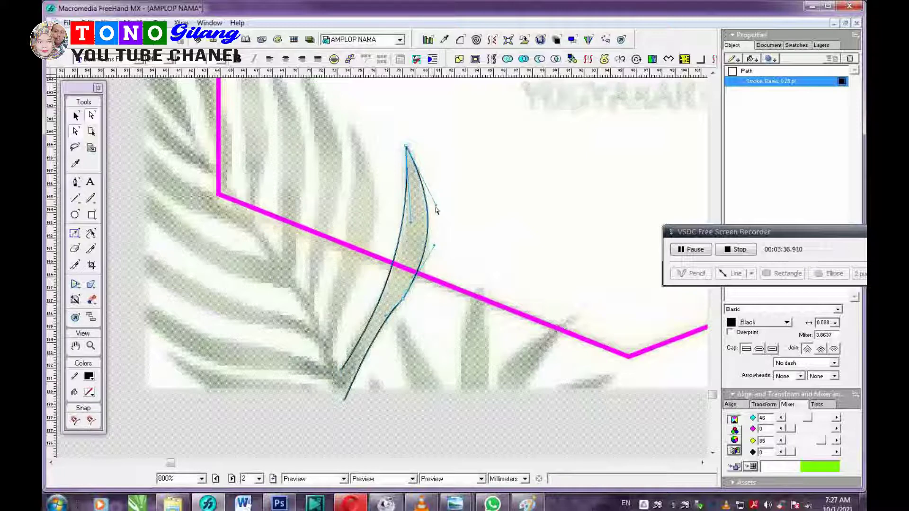
left_click_drag(436, 207, 412, 240)
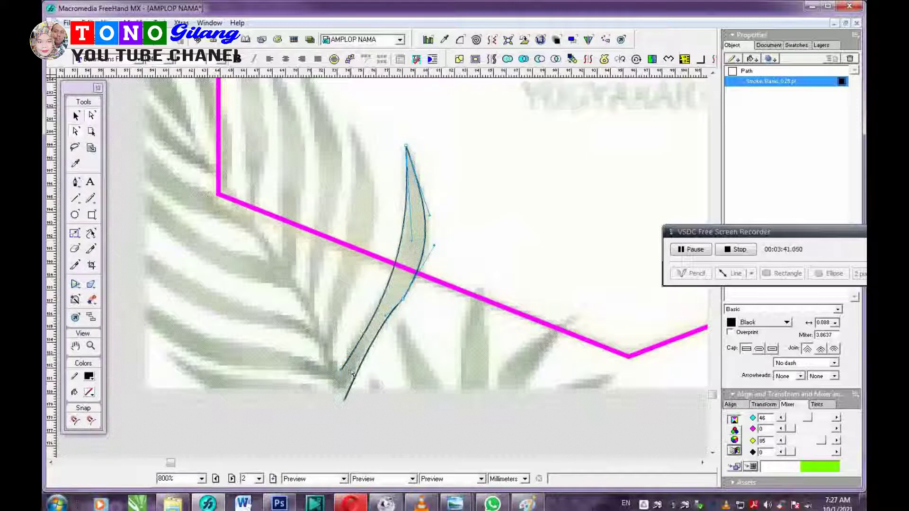
Step: Continue the leaf path around the second blade from the right, up to its tip and back to the stem, curving both edges
left_click_drag(342, 369, 351, 295)
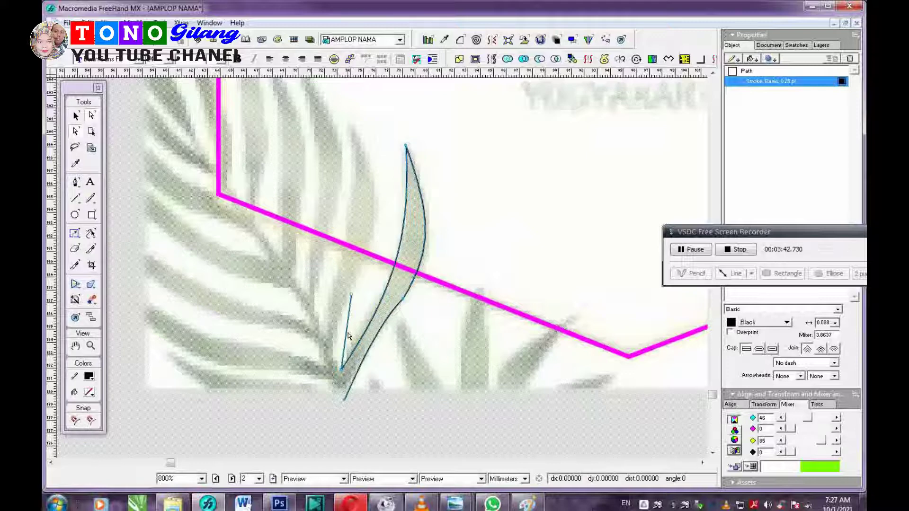
left_click_drag(347, 332, 336, 344)
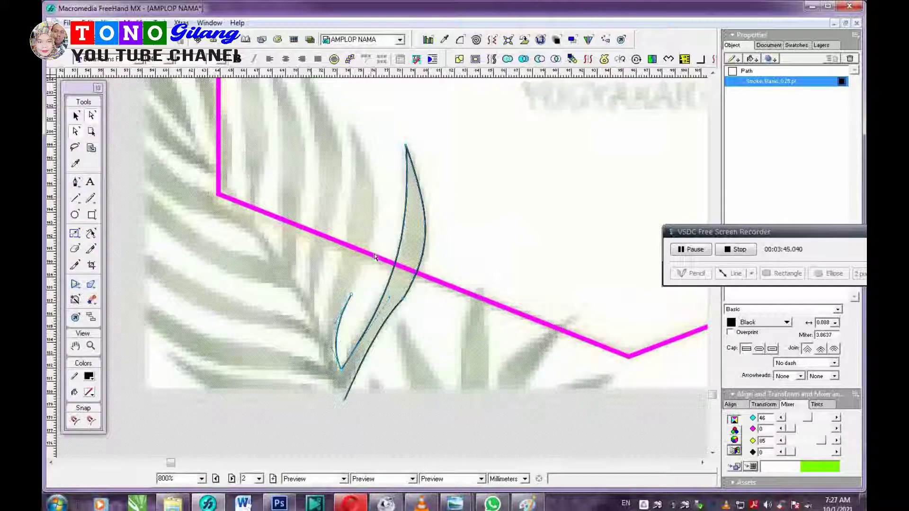
left_click(355, 126)
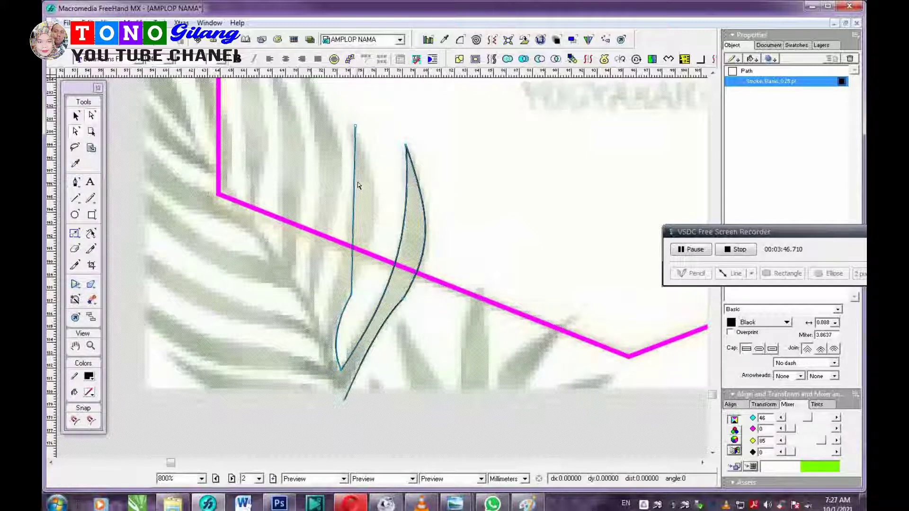
left_click_drag(357, 180, 377, 198)
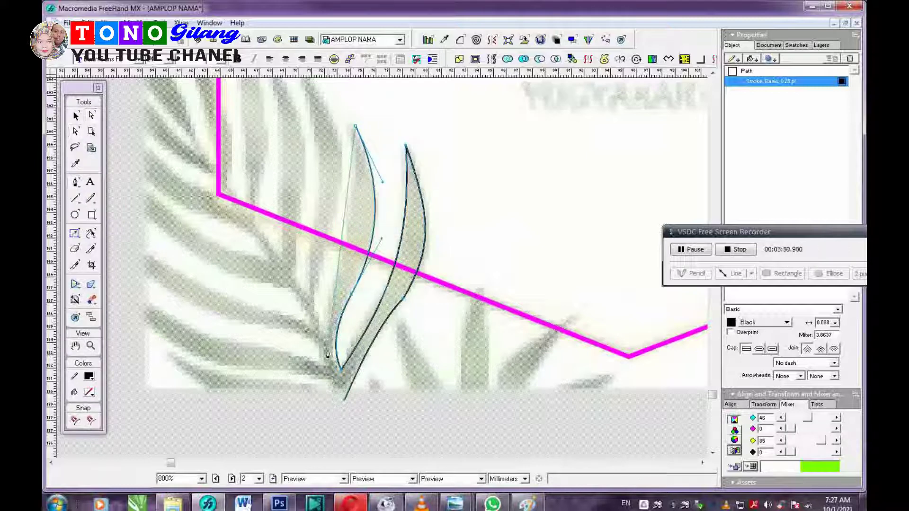
left_click(325, 339)
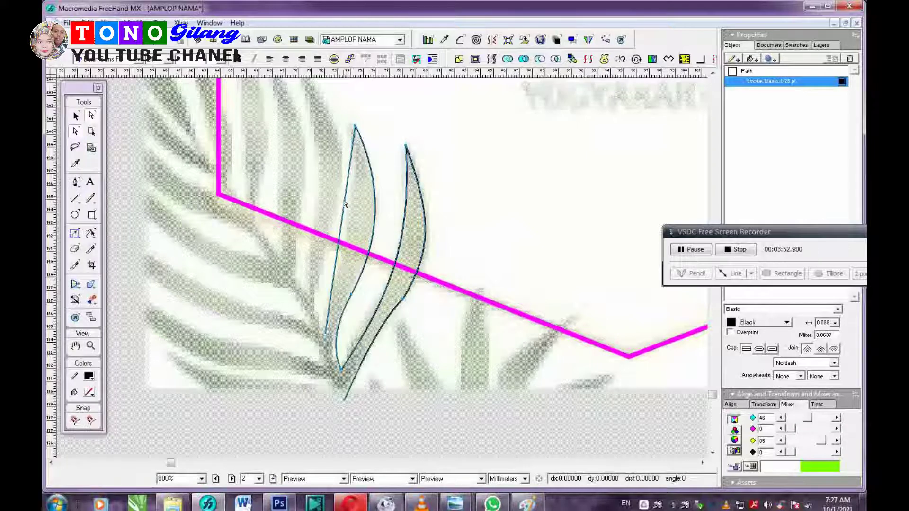
left_click_drag(344, 208, 349, 261)
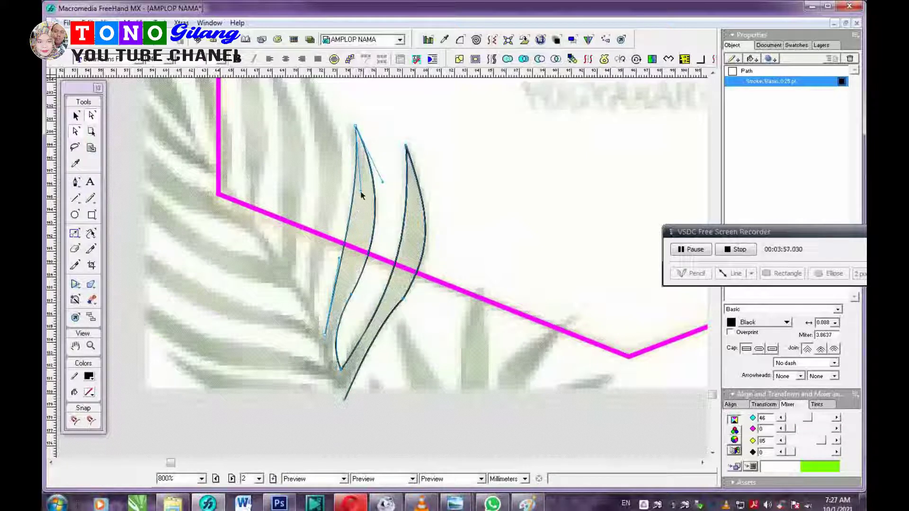
left_click_drag(361, 192, 365, 206)
Step: Extend the leaf path around the third blade from the right, up to its tip and back to the stem, with curved edges
left_click_drag(322, 258, 337, 199)
left_click(336, 274)
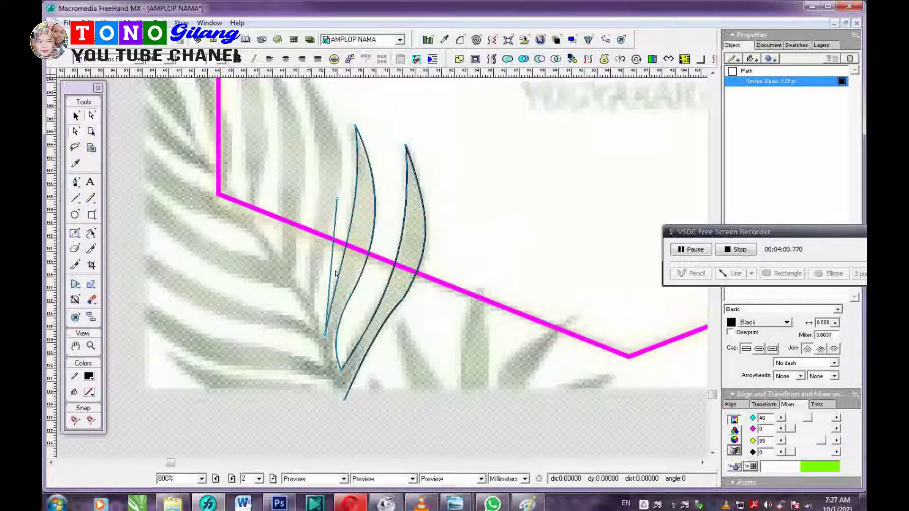
left_click_drag(335, 274, 318, 281)
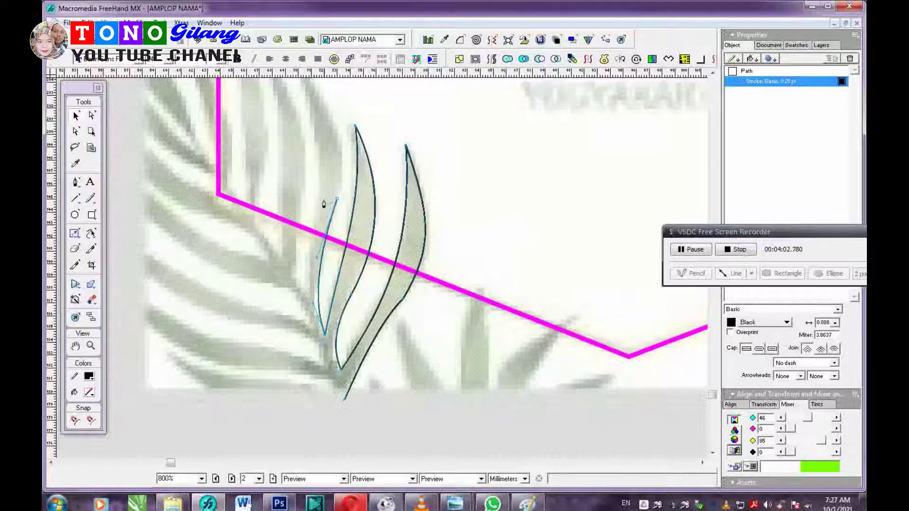
left_click_drag(328, 169, 358, 274)
left_click(321, 158)
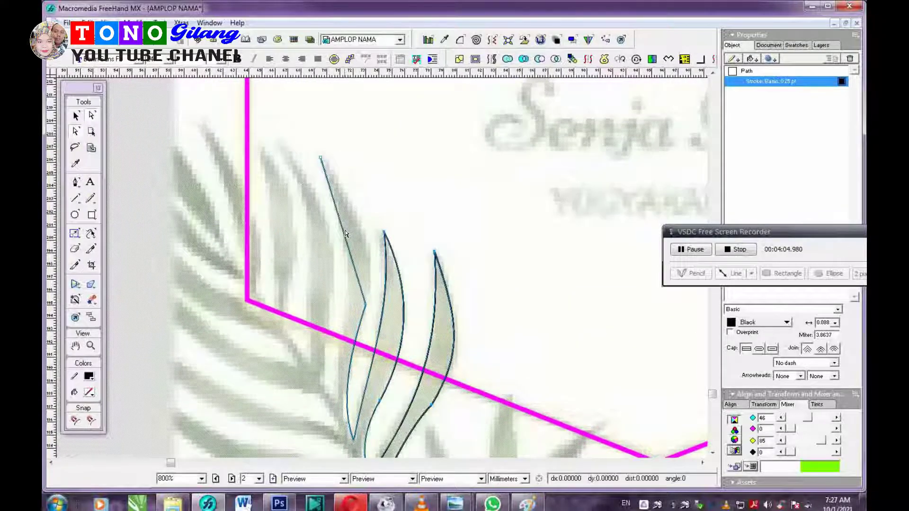
left_click_drag(341, 233, 364, 234)
left_click_drag(347, 409, 336, 402)
left_click(341, 276)
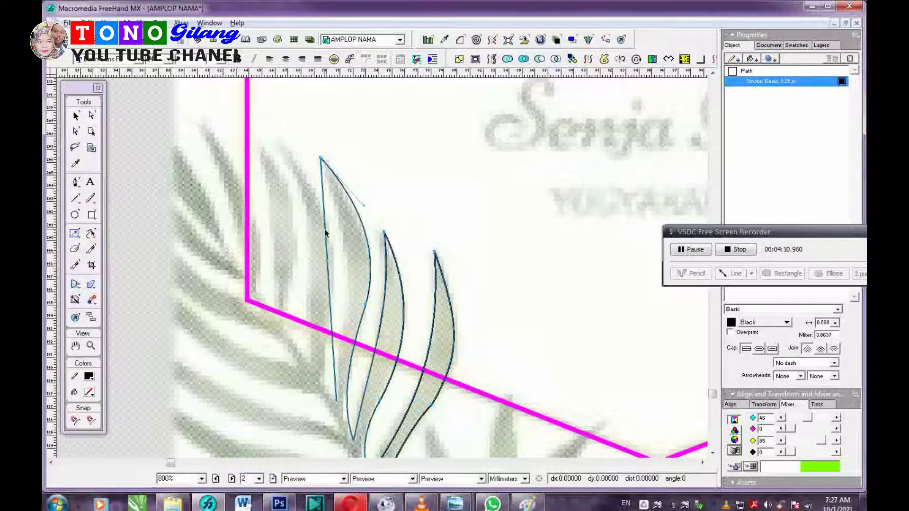
left_click_drag(325, 235, 349, 253)
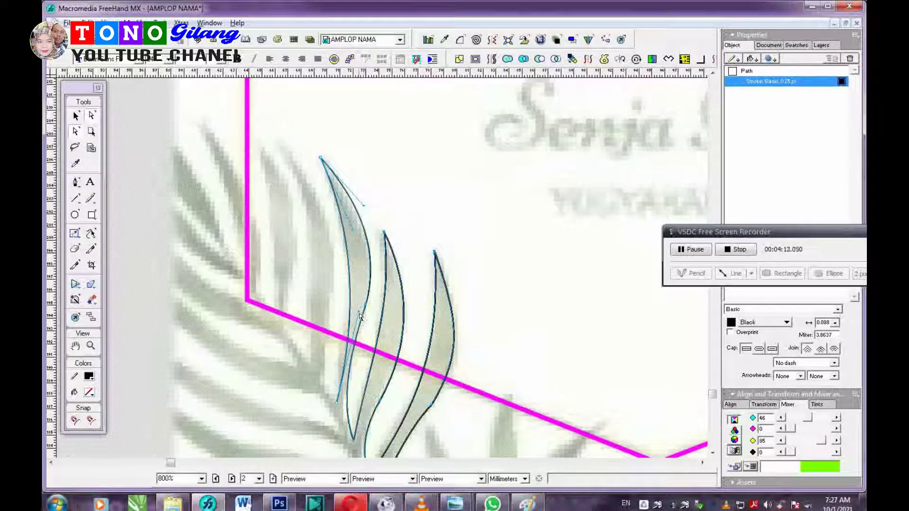
Step: Extend the leaf path up the outer edge of the fourth blade from the right to its tip, curving the segments along the blade
left_click_drag(336, 402, 334, 286)
left_click(336, 344)
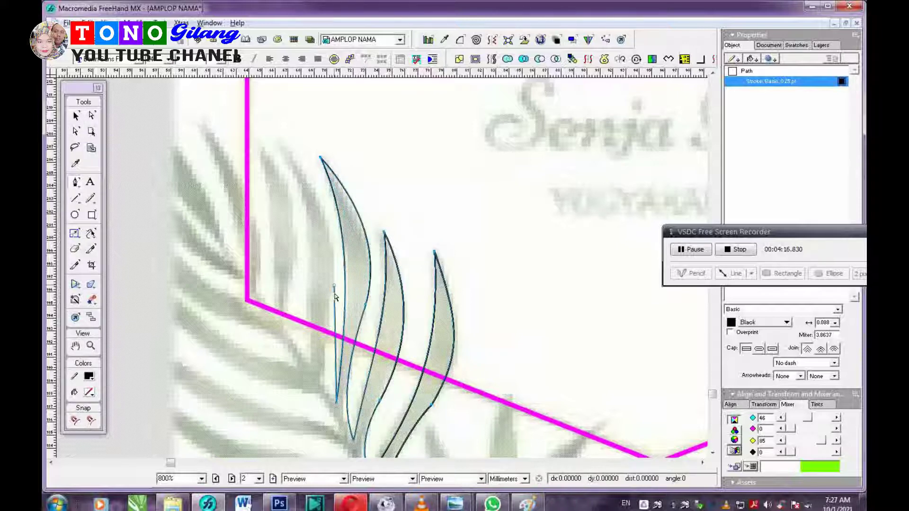
left_click_drag(337, 344, 325, 357)
left_click(280, 143)
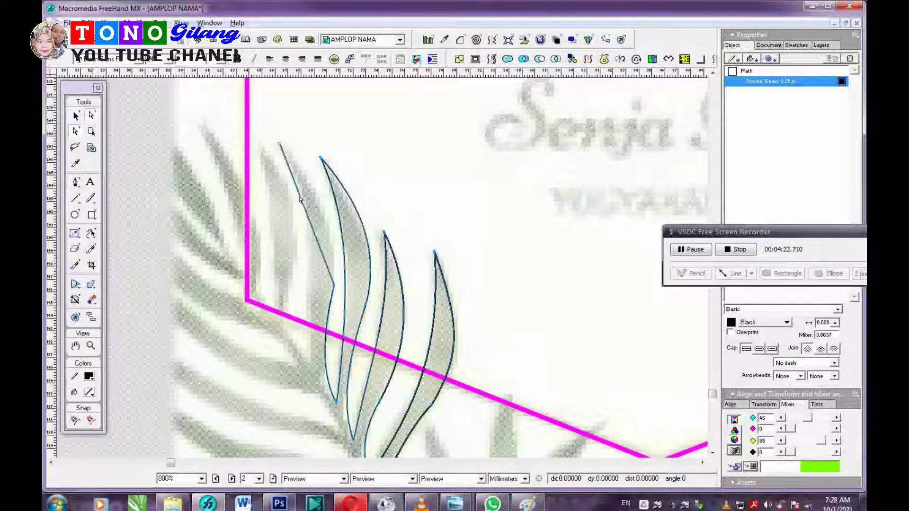
left_click_drag(301, 199, 323, 199)
left_click_drag(339, 229, 340, 256)
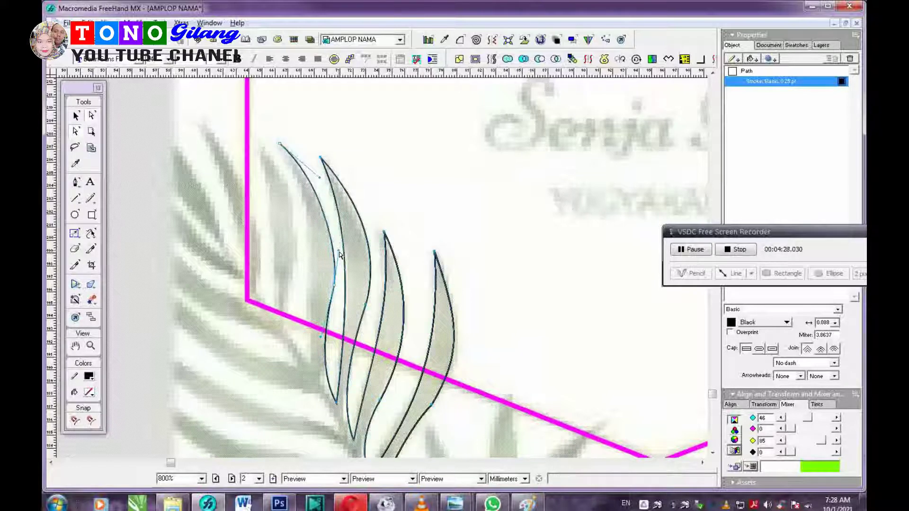
left_click(321, 340)
left_click(322, 340)
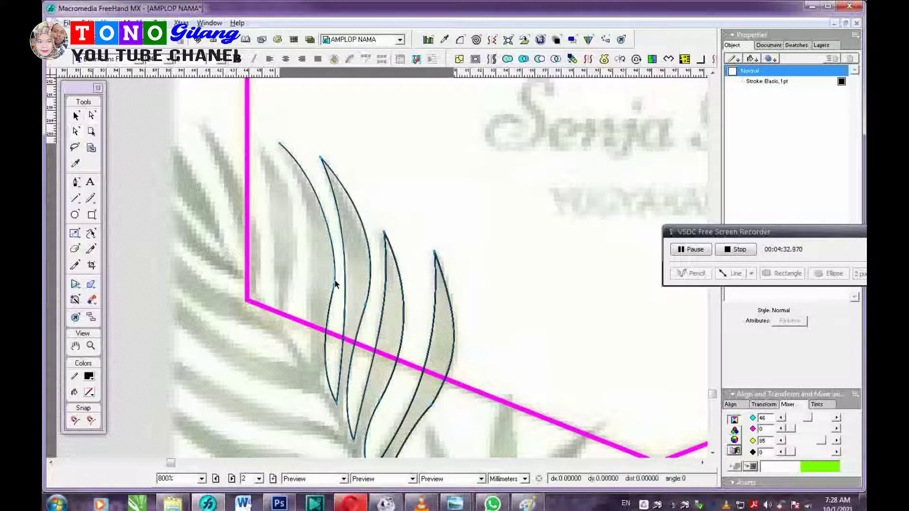
Step: Continue the path down the inner edge of the fourth blade to the stem and curve it to the blade's shape
key("p")
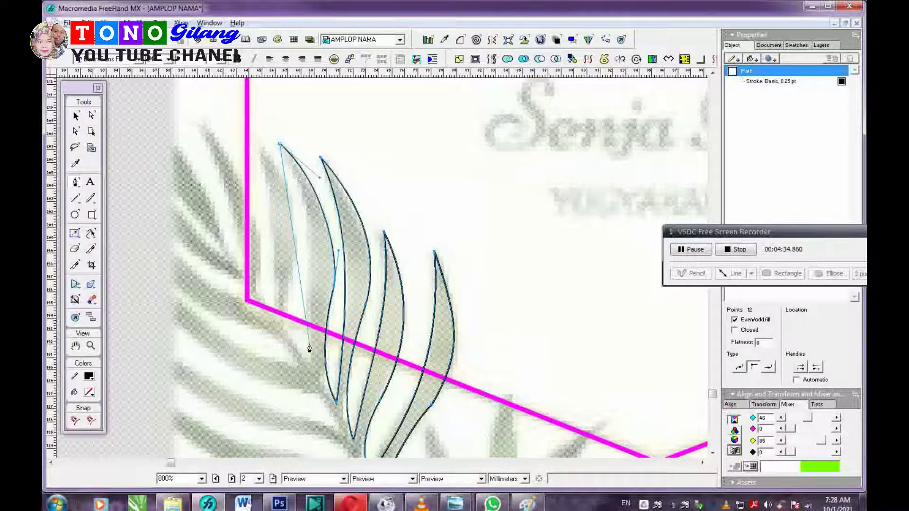
left_click(308, 365)
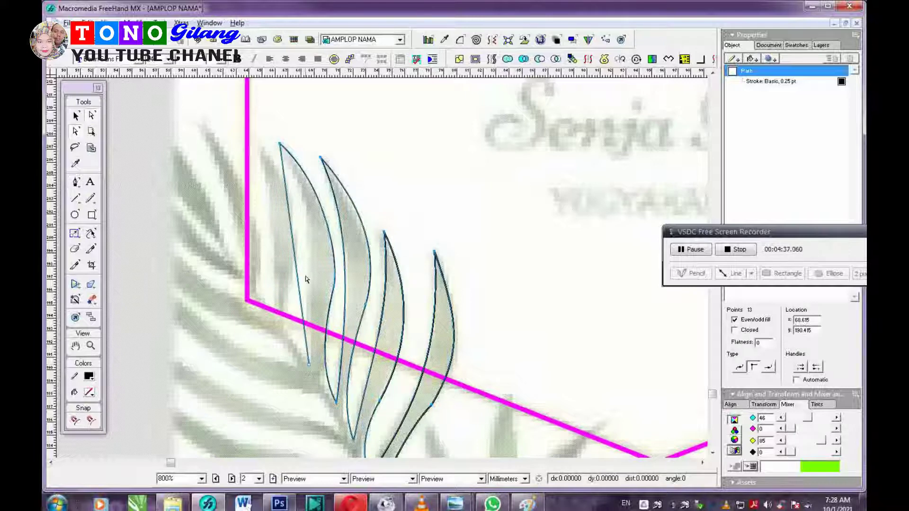
left_click_drag(298, 255, 314, 288)
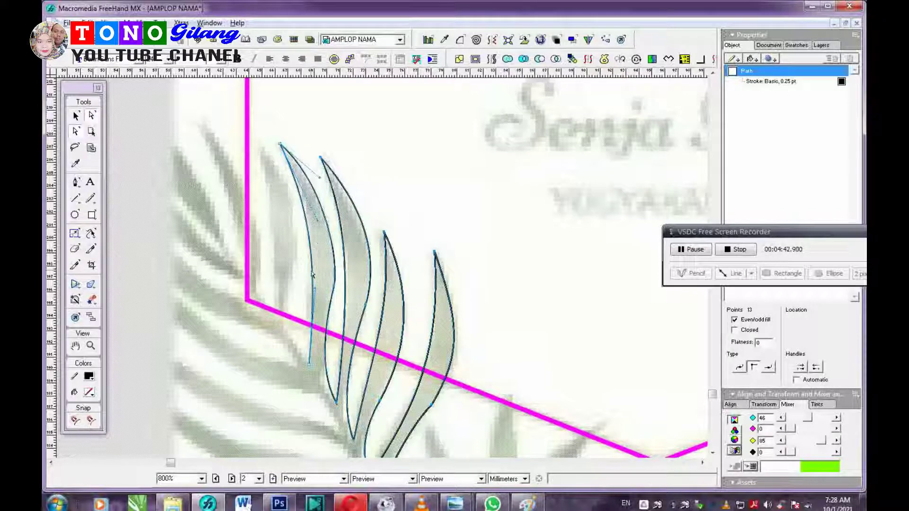
Step: Extend the leaf path around the fifth blade from the right, up to its tip and back to the stem, curving both edges
left_click(294, 268)
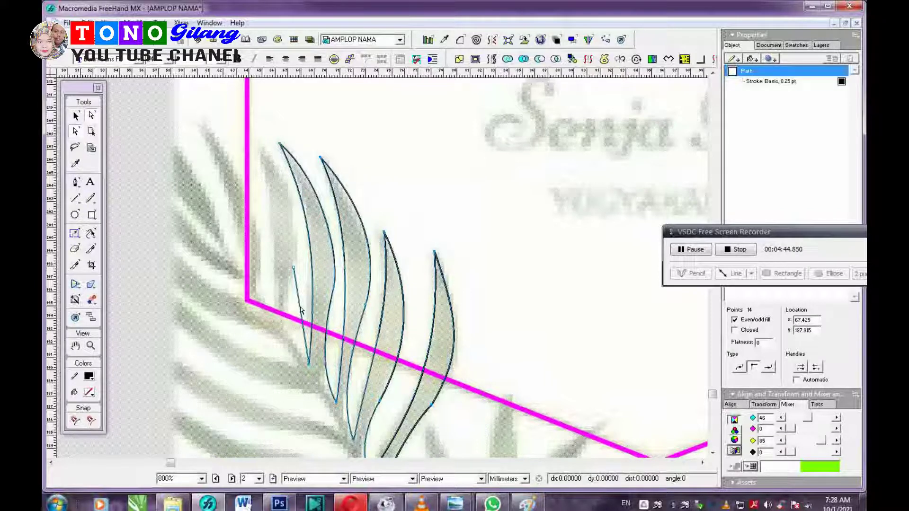
left_click_drag(300, 310, 293, 268)
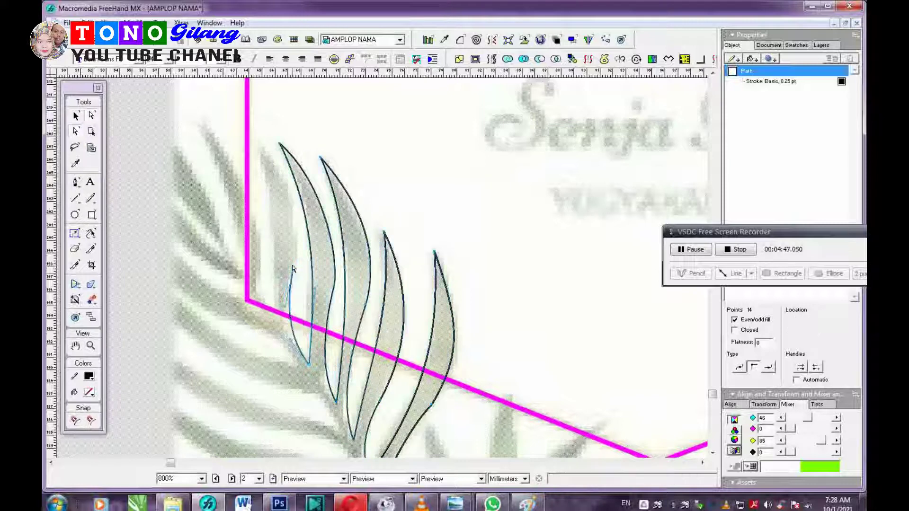
left_click(261, 148)
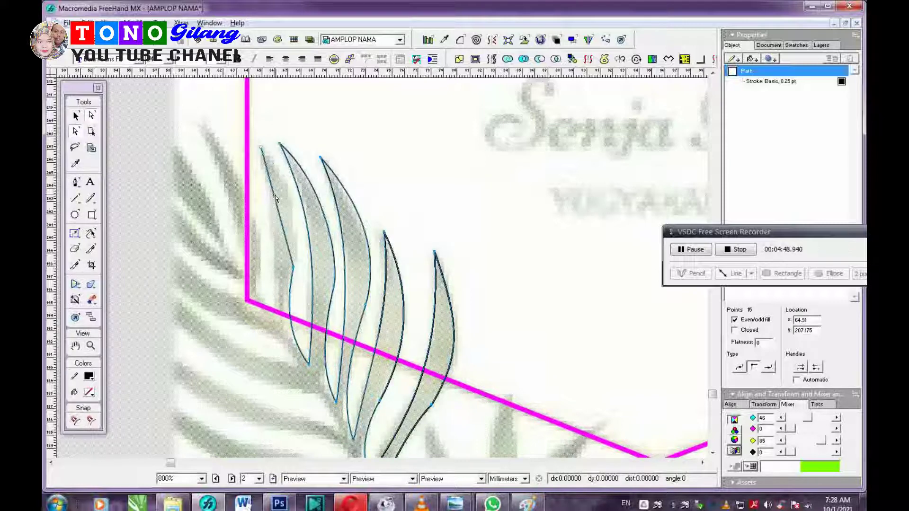
left_click_drag(275, 199, 280, 199)
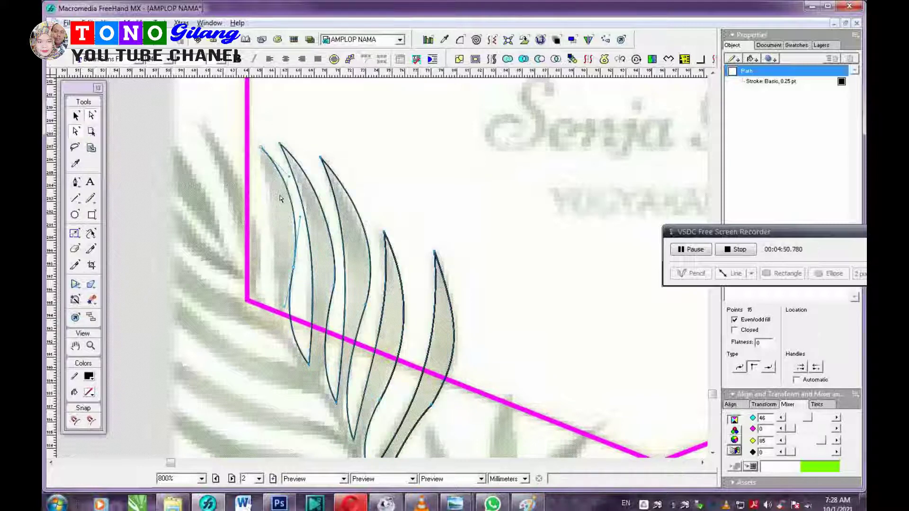
left_click(277, 320)
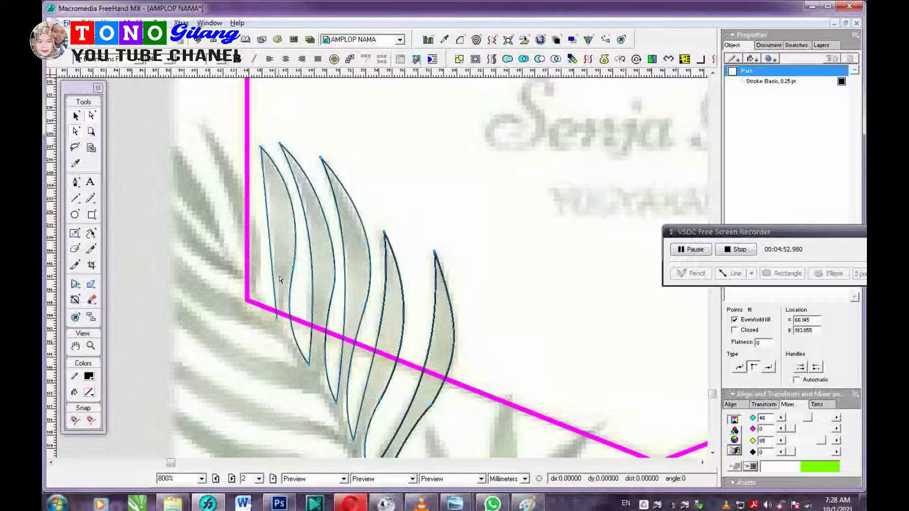
left_click_drag(266, 225, 276, 230)
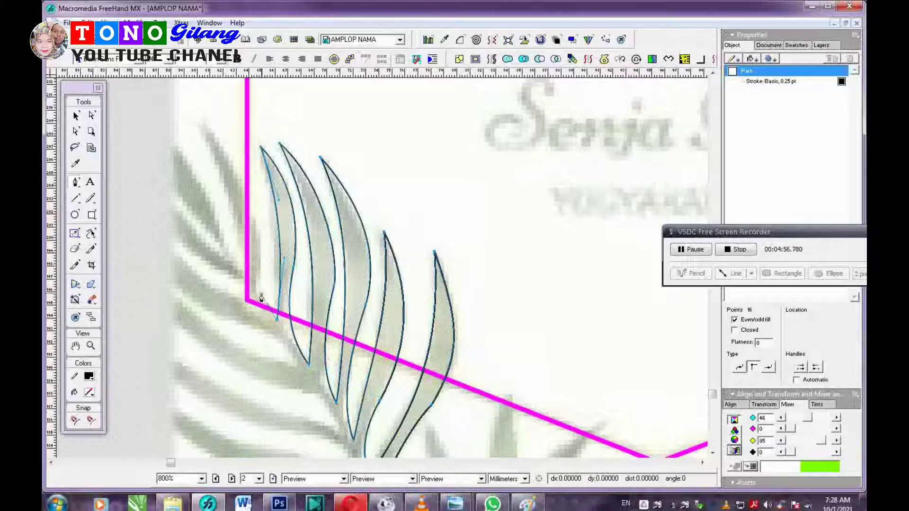
Step: Trace the sixth blade from the right, which crosses the vertical magenta line, up to its tip and back, with curved edges
left_click(199, 119)
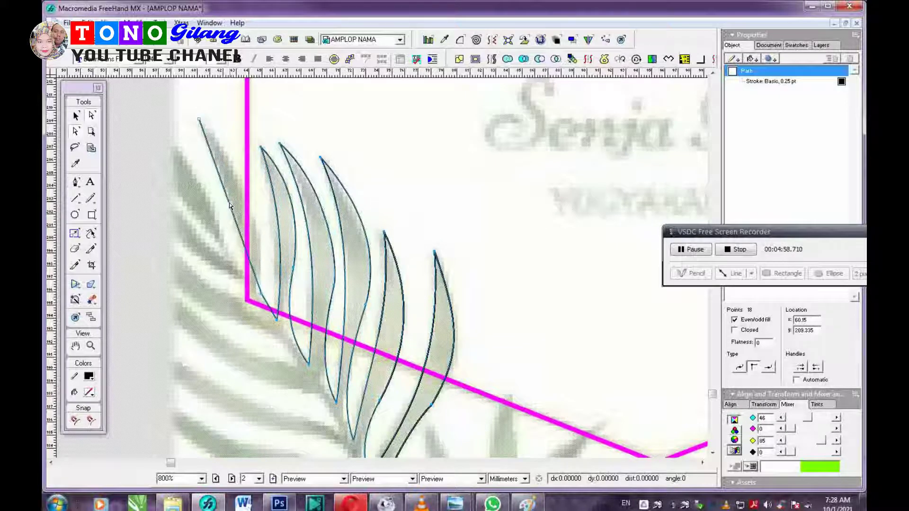
left_click_drag(229, 205, 246, 205)
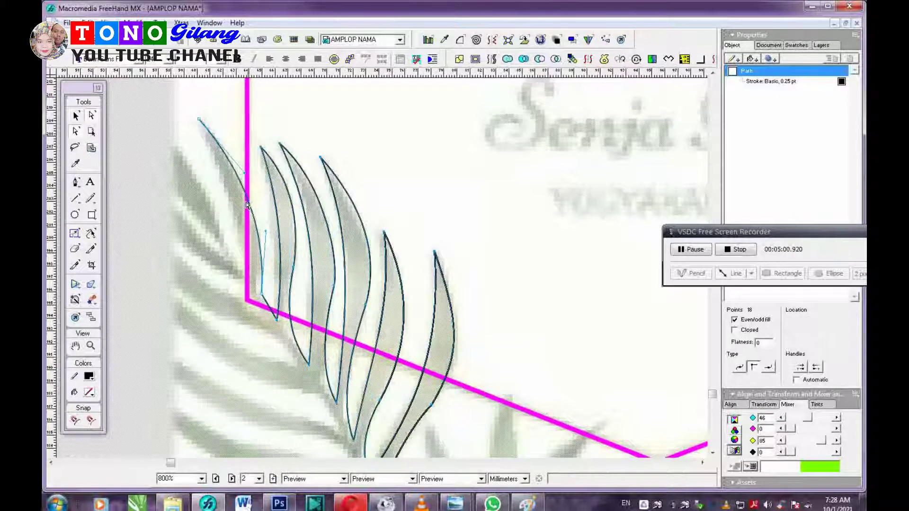
key("p")
left_click(245, 283)
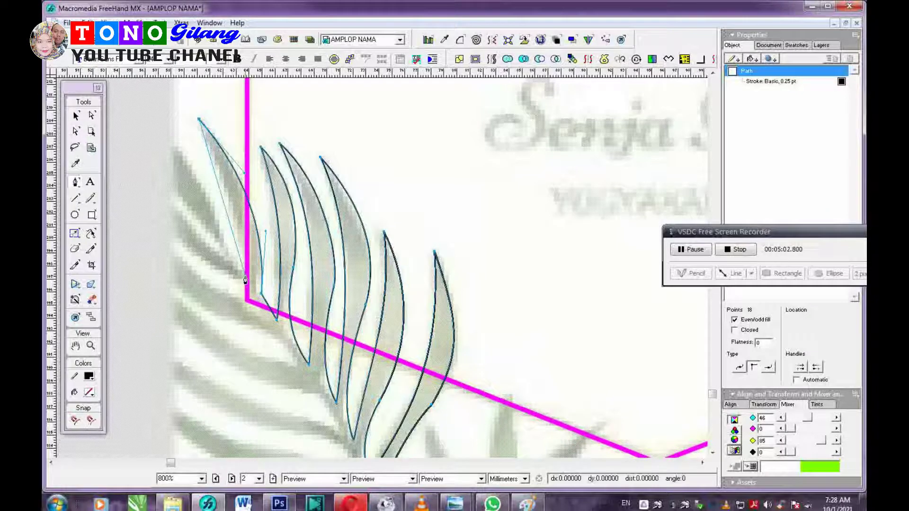
left_click(246, 276)
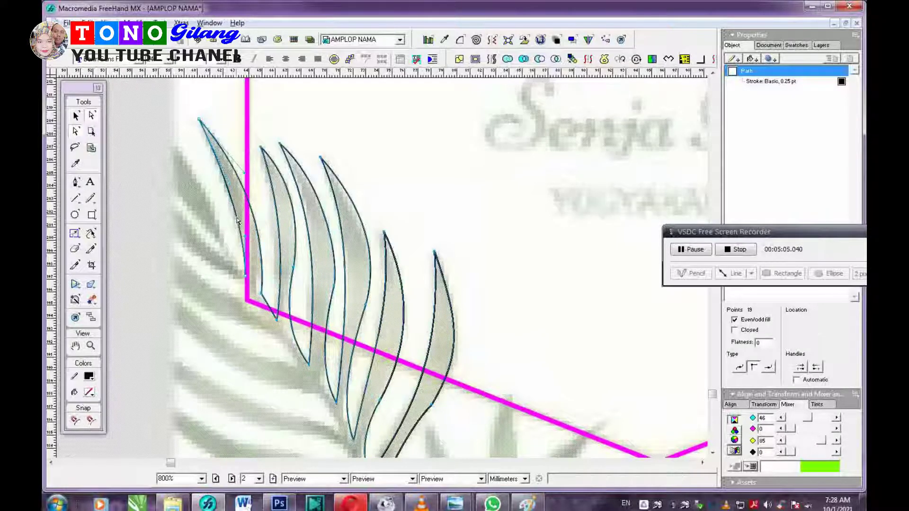
left_click(230, 239, "ctrl")
Step: Continue the leaf path around the uppermost left-hand blade, out to its tip and back to its base, curving both edges
left_click(231, 252)
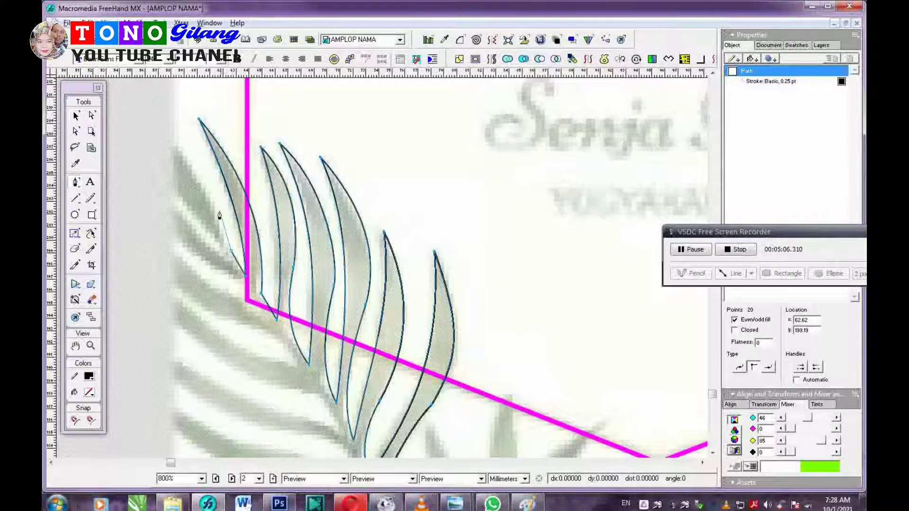
left_click(159, 140)
left_click_drag(198, 203, 203, 197)
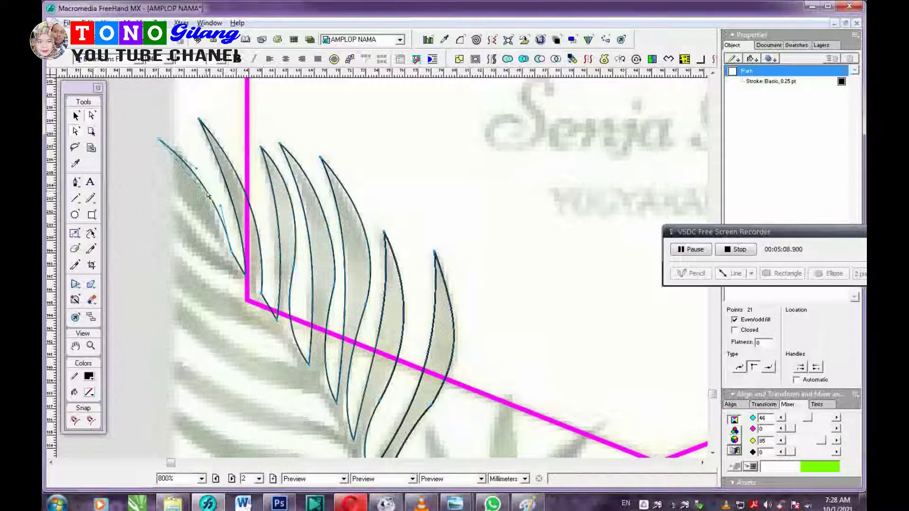
left_click_drag(225, 252, 192, 209)
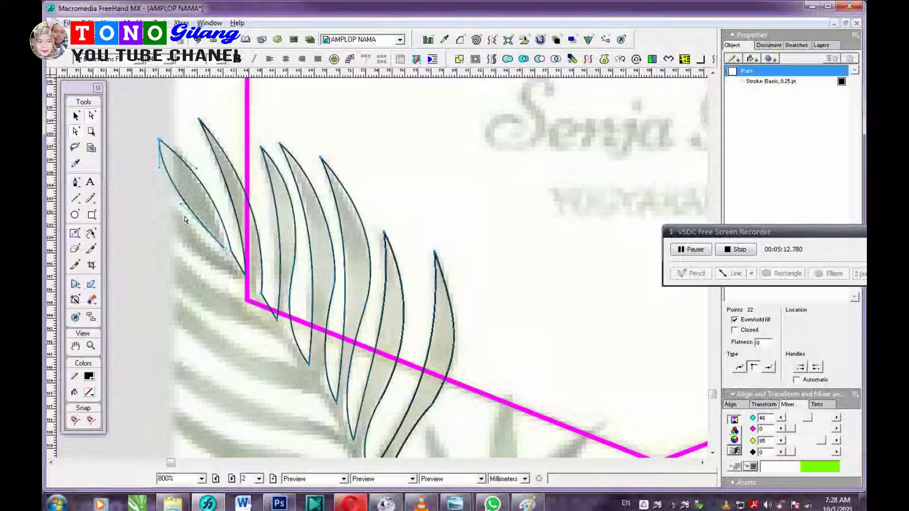
Step: Extend the leaf path around the second left-hand blade from the top, out to its tip and back to the stem, with curved edges
left_click(223, 254)
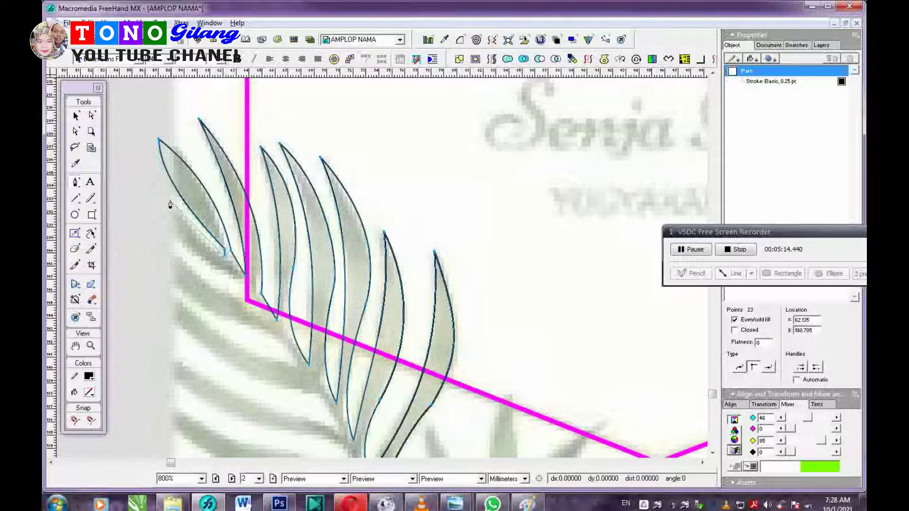
left_click(152, 185)
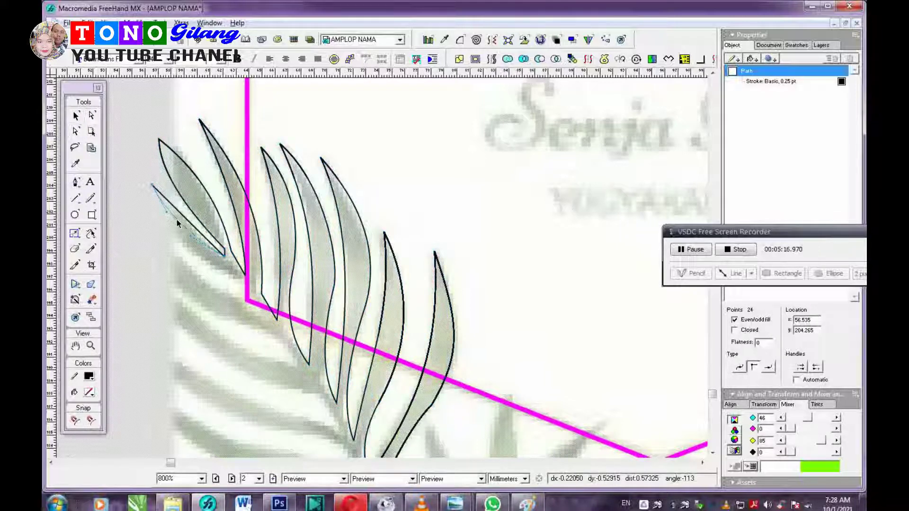
left_click_drag(179, 212, 175, 223)
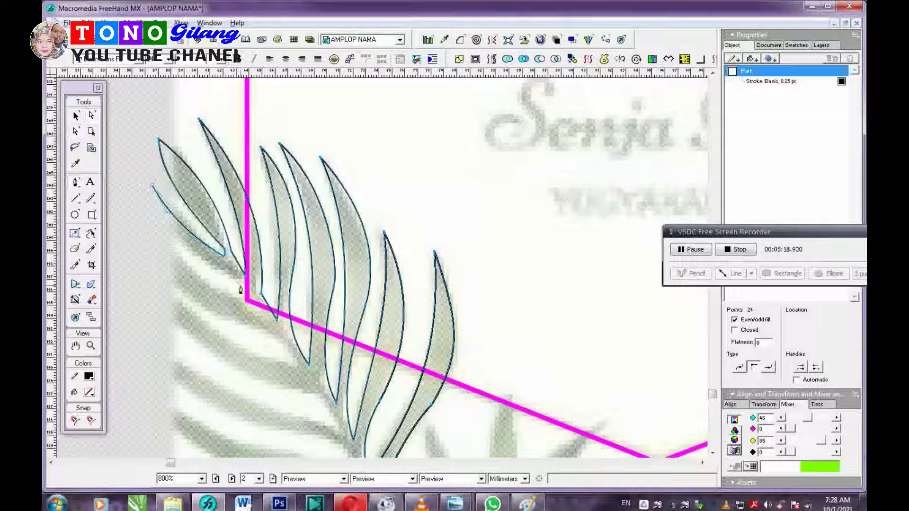
left_click_drag(241, 281, 193, 264)
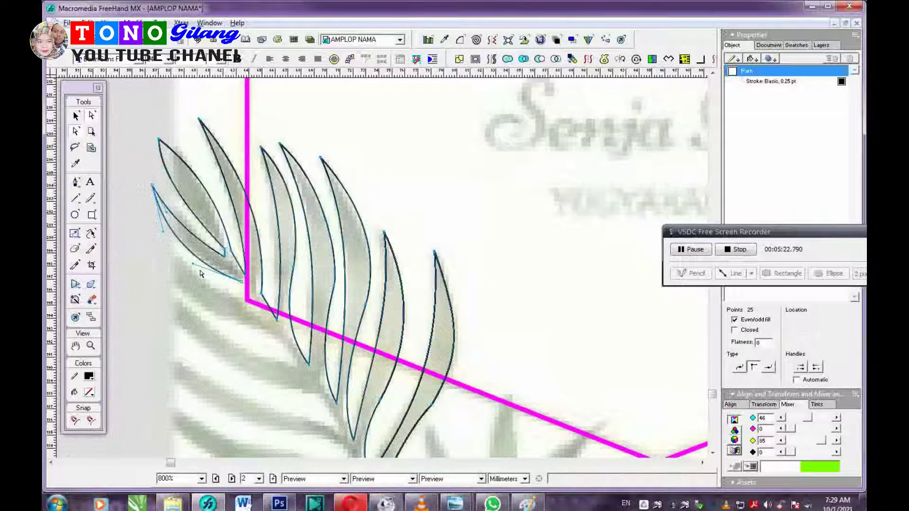
Step: Continue the path down the stem and around the third left-hand blade from the top, curving its upper and lower edges
key("p")
left_click(259, 313)
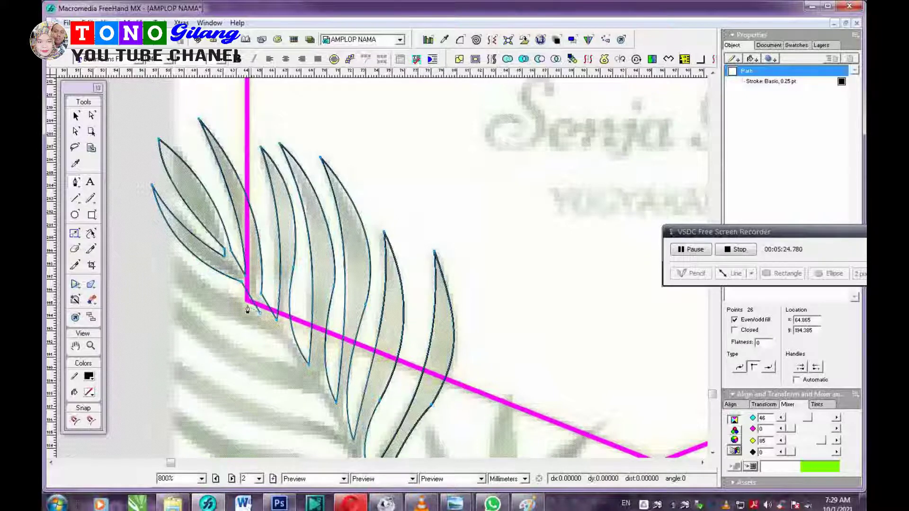
left_click(157, 237)
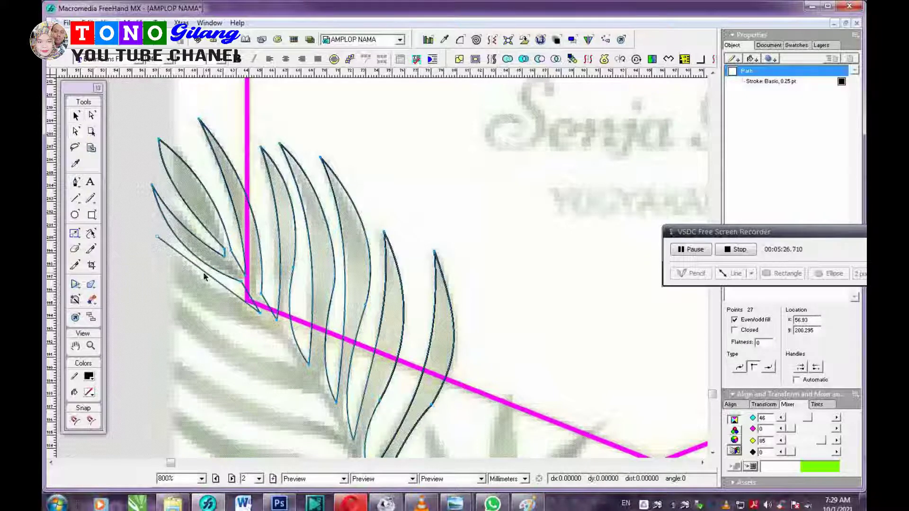
left_click_drag(197, 281, 225, 352)
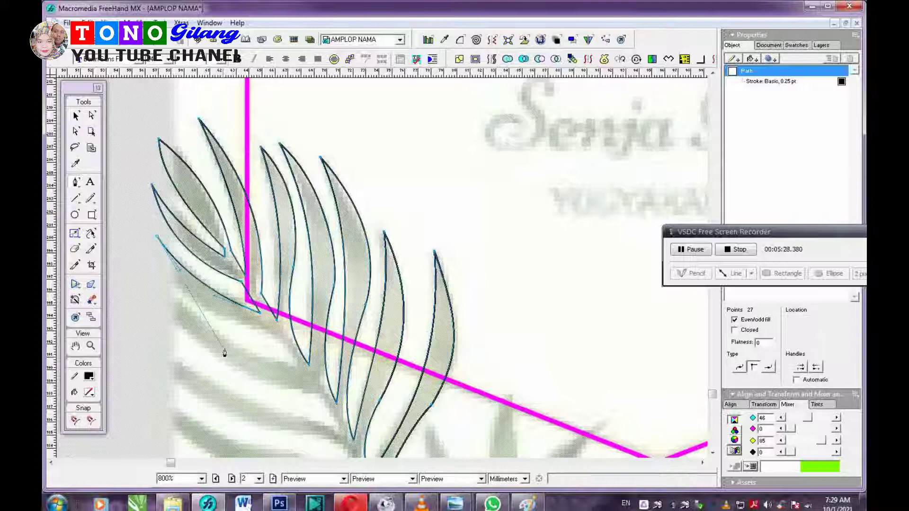
left_click(254, 328)
left_click_drag(214, 311, 201, 313)
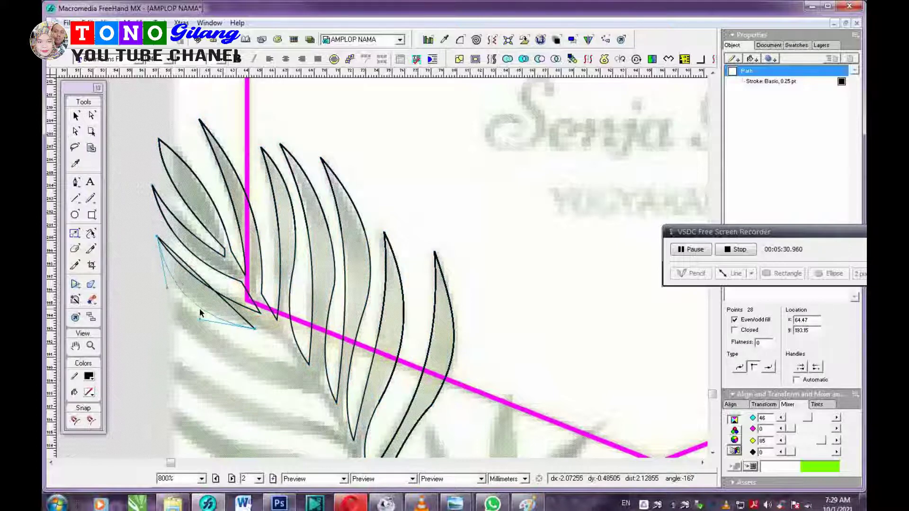
Step: Carry the path along the stem and around the fourth left-hand blade from the top, shaping the segments to the leaf
left_click(294, 366)
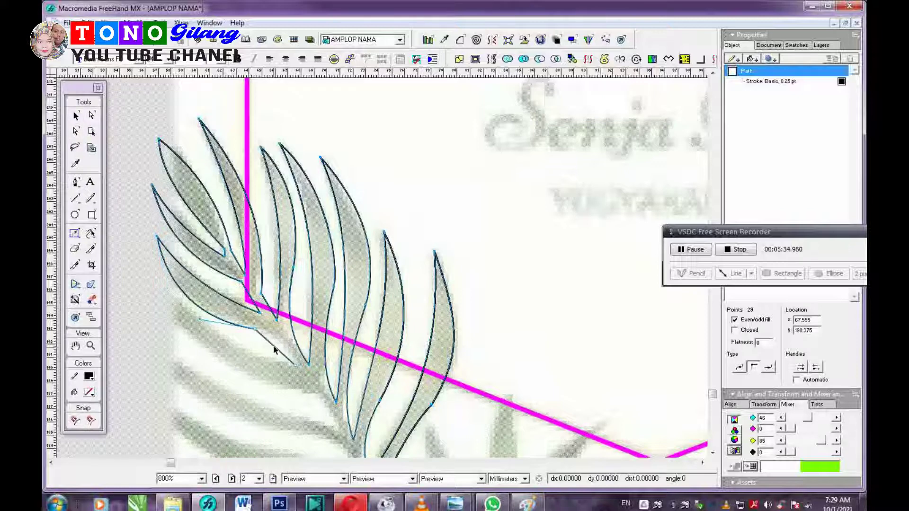
left_click(163, 289)
left_click_drag(249, 342, 314, 399)
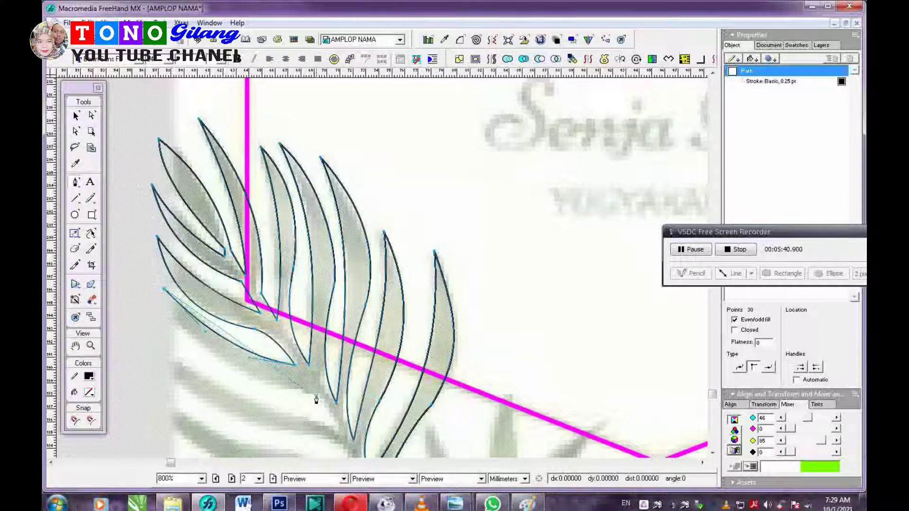
left_click(316, 395)
left_click_drag(270, 369, 230, 373)
Step: Trace the fifth left-hand blade from the top with curved edges and continue the path down the stem to the next blade
left_click_drag(316, 395, 336, 431)
left_click(336, 429)
left_click(157, 342)
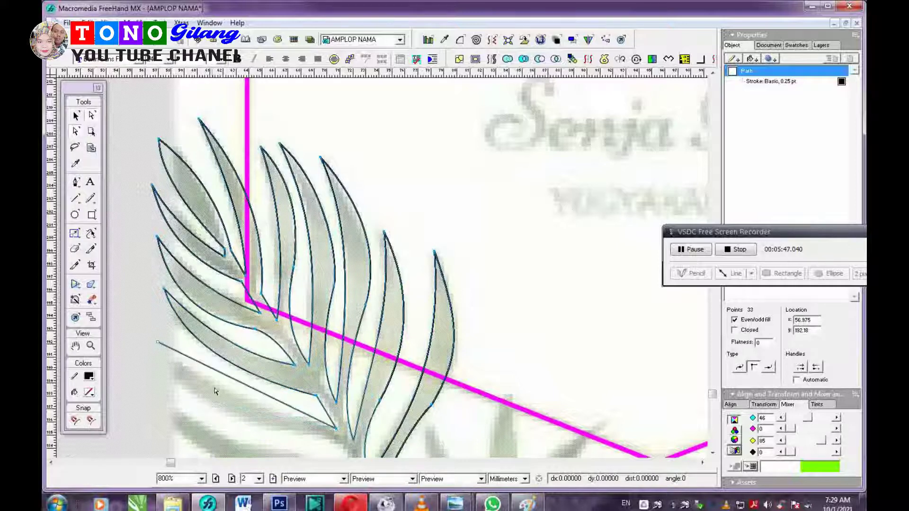
left_click_drag(231, 380, 332, 444)
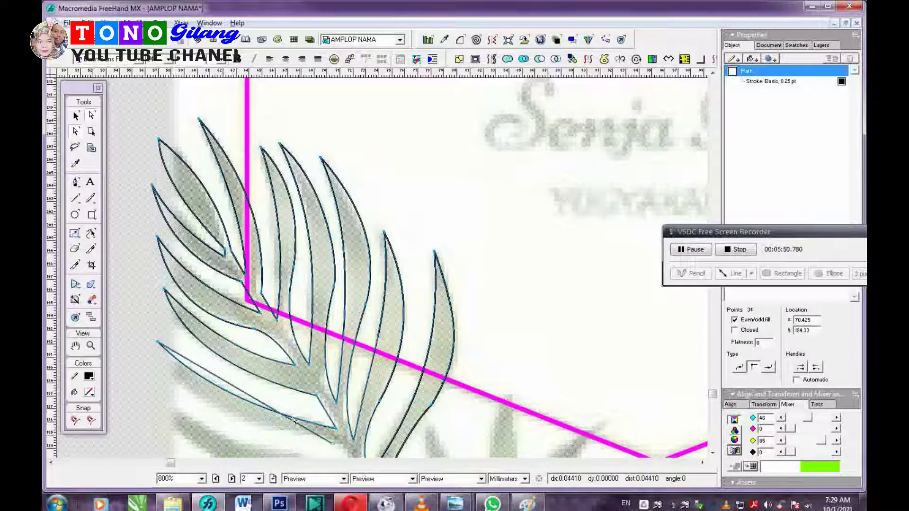
left_click(240, 394)
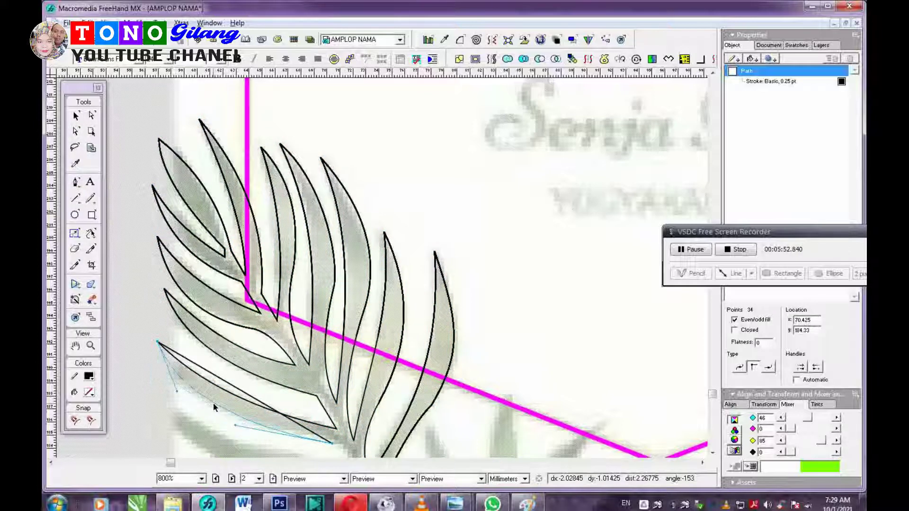
left_click_drag(221, 407, 198, 287)
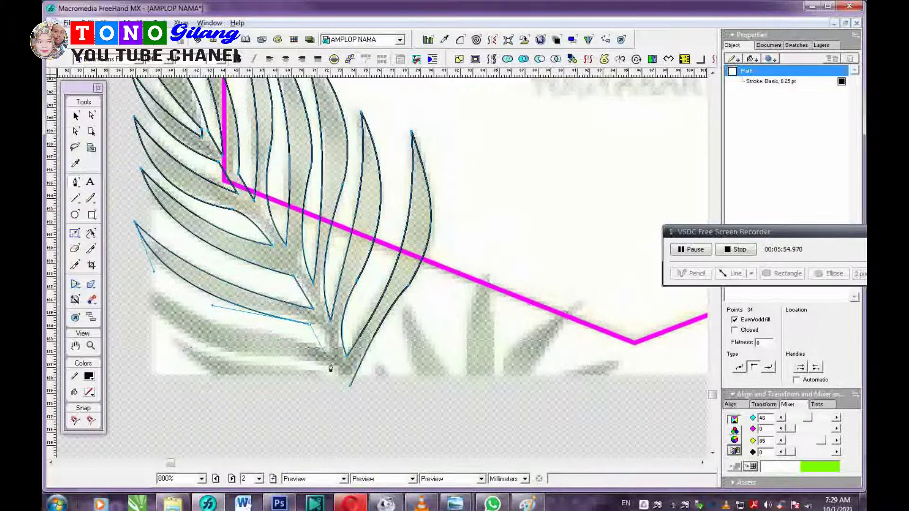
left_click_drag(335, 361, 334, 358)
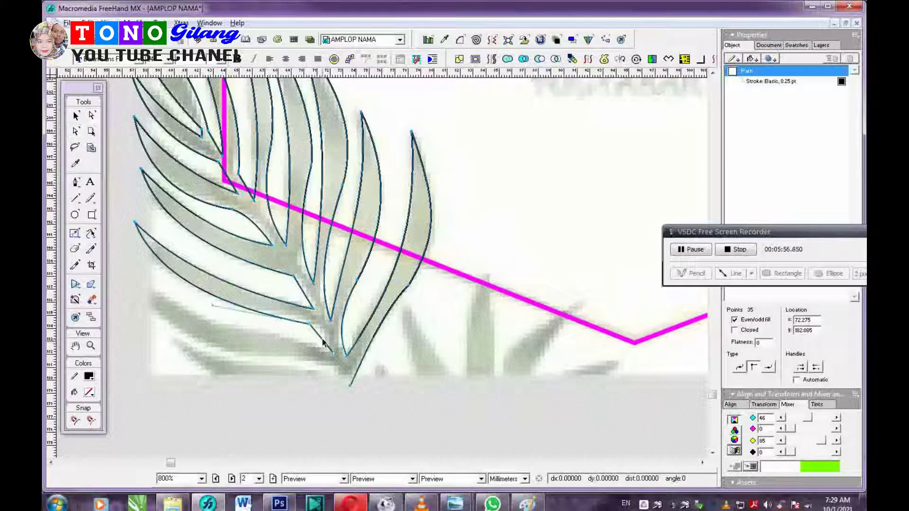
Step: Continue the leaf path down the stem and around the sixth left-hand blade from the top, curving its upper and lower edges
left_click(324, 338)
key("p")
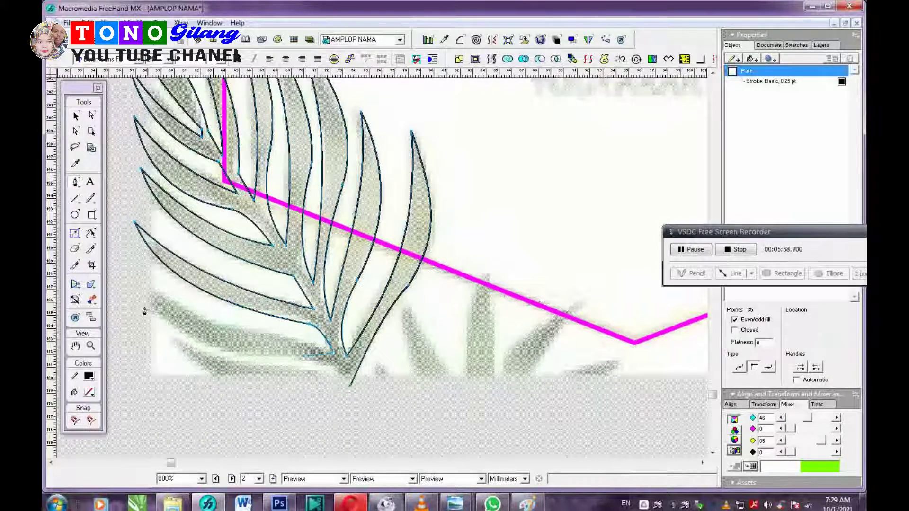
left_click(134, 278)
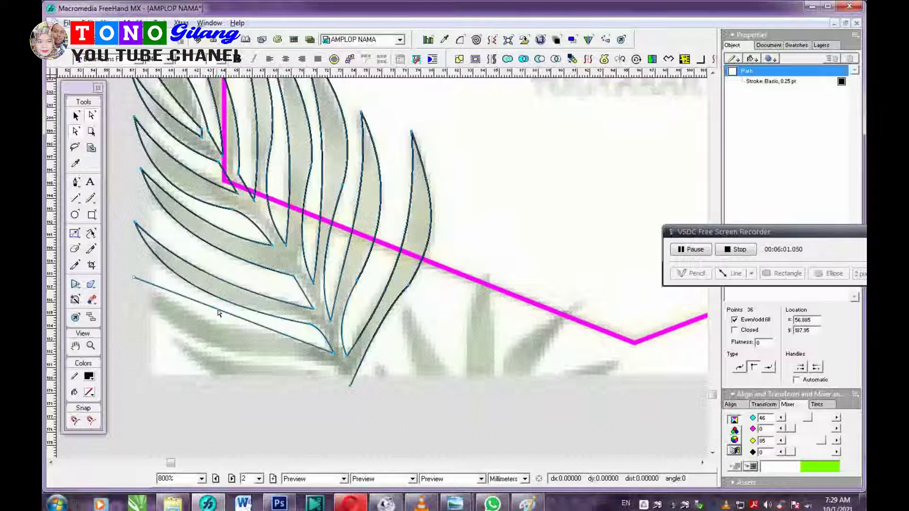
left_click_drag(218, 312, 264, 328)
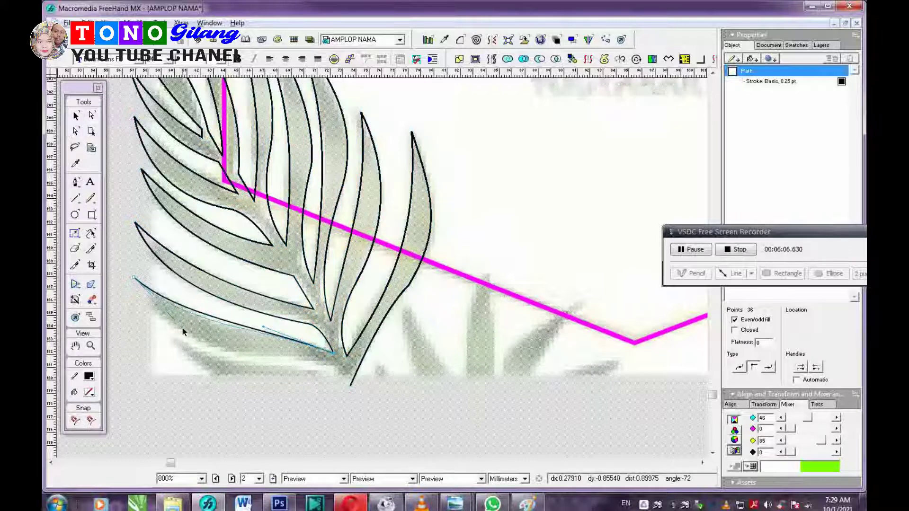
key("p")
left_click(312, 363)
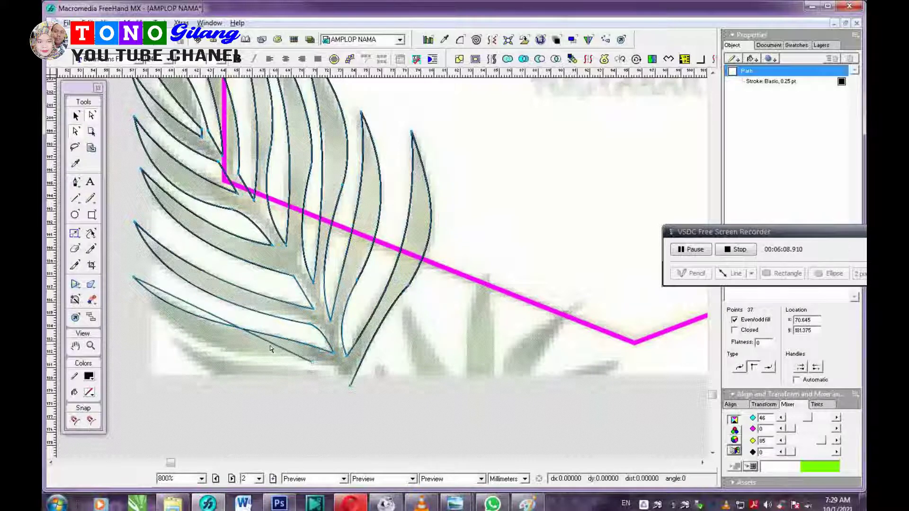
left_click_drag(269, 347, 243, 353)
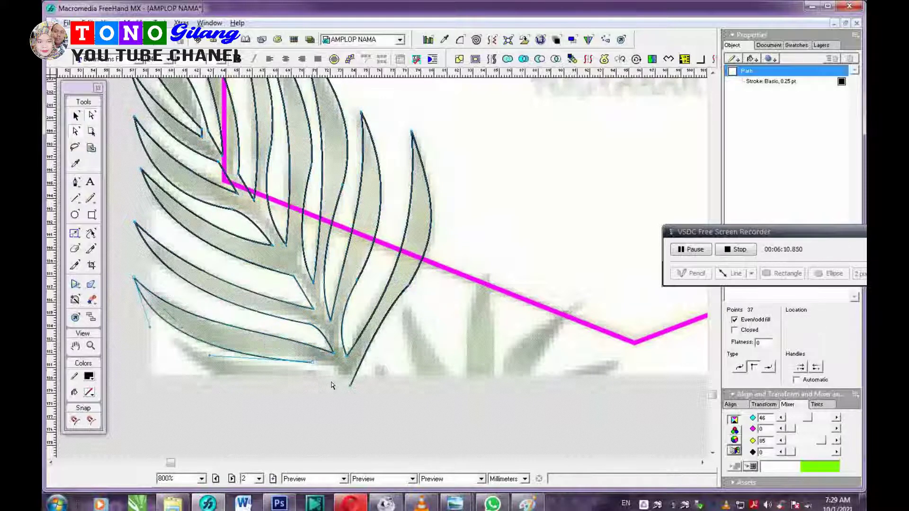
Step: Trace the lowest left-hand blade with curved edges and close the leaf path at the base of the stem
left_click(334, 370)
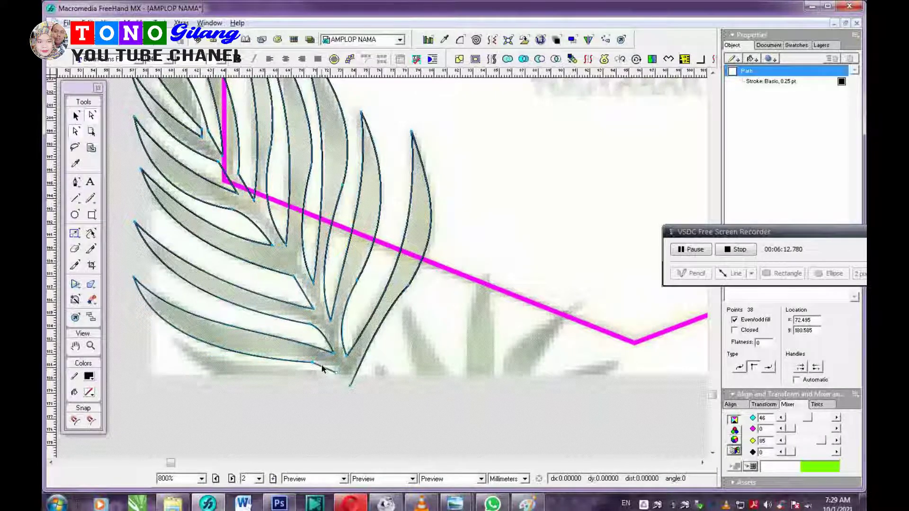
left_click_drag(322, 369, 284, 360)
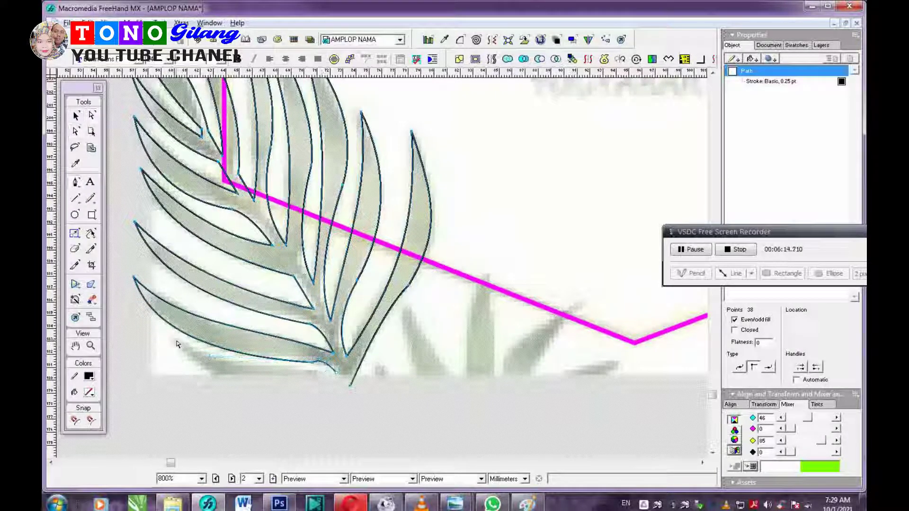
left_click(233, 371, "ctrl")
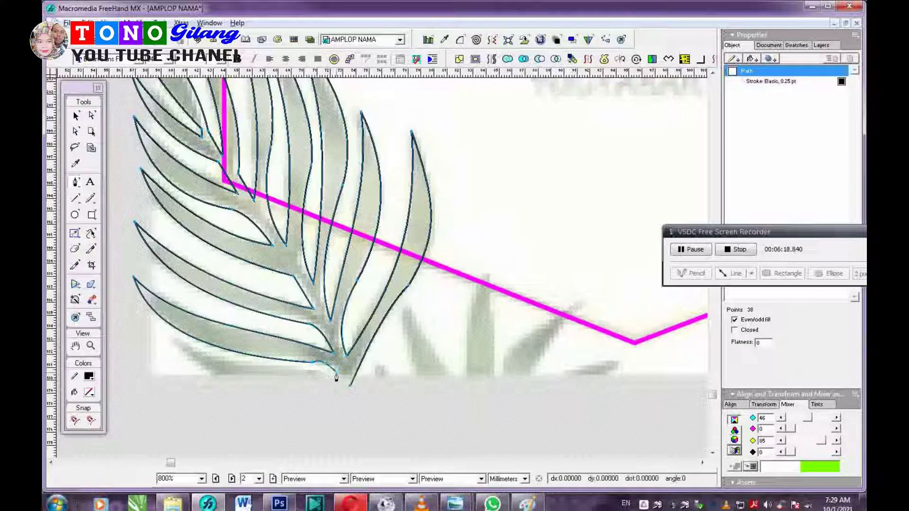
left_click_drag(336, 376, 180, 351)
left_click(181, 349)
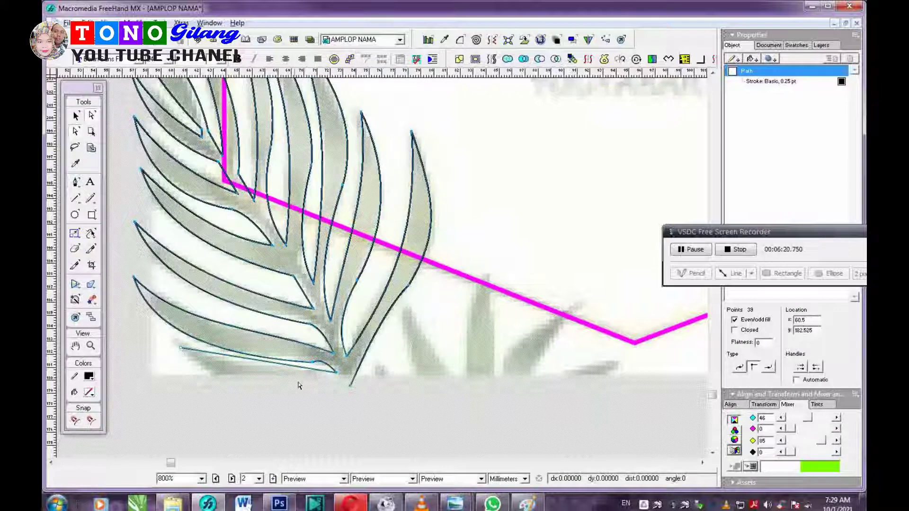
left_click_drag(286, 370, 341, 392)
left_click(349, 388)
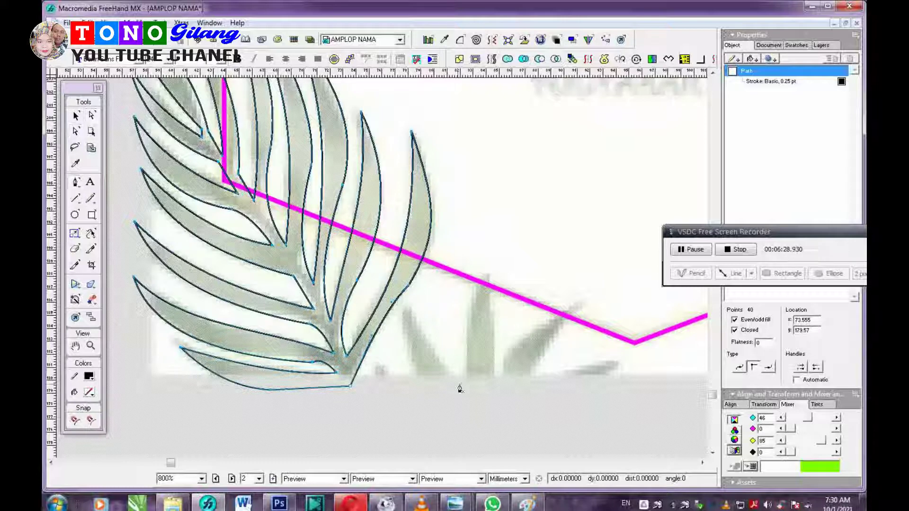
Step: Fill the closed palm leaf with the dark green swatch 0r 129g 0b-1
left_click(785, 45)
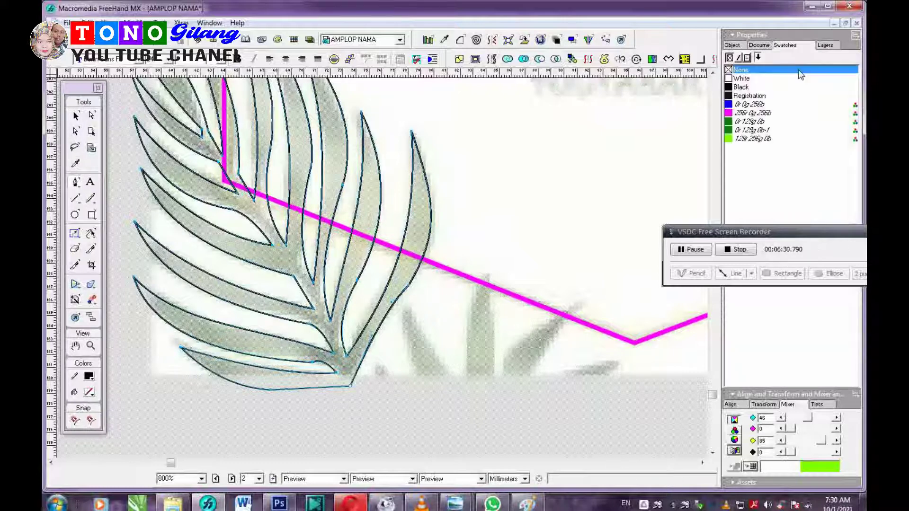
left_click(757, 140)
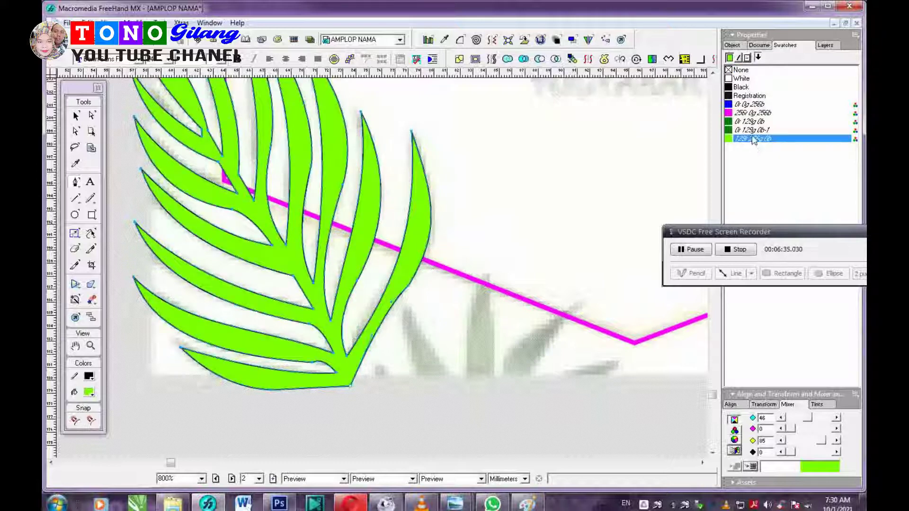
left_click(753, 131)
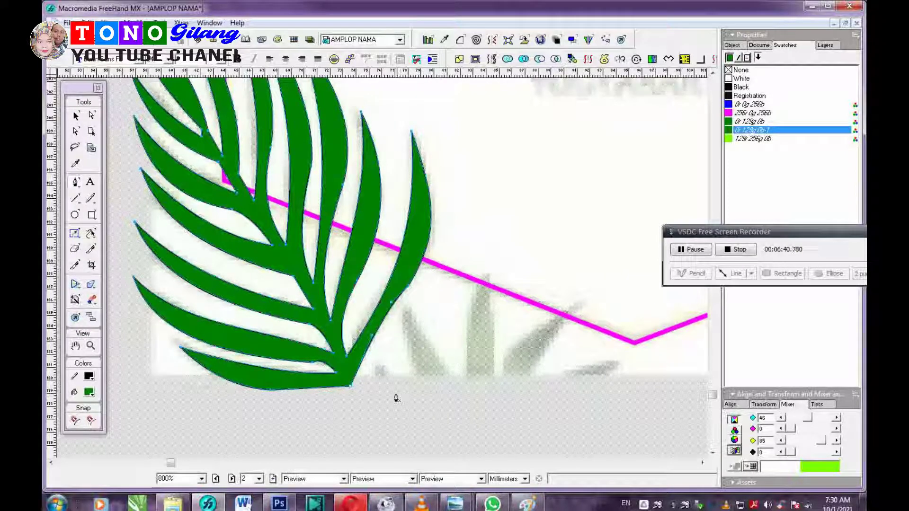
Step: Start a path for the small leaf clump beside the palm leaf, drawing its curved left edge, base and rightmost blade
left_click(424, 388)
left_click(405, 309)
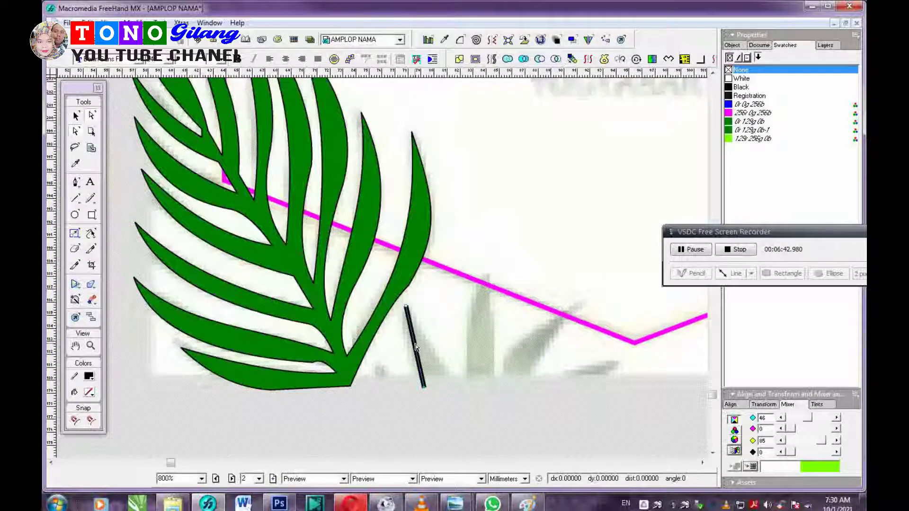
left_click_drag(424, 388, 456, 387)
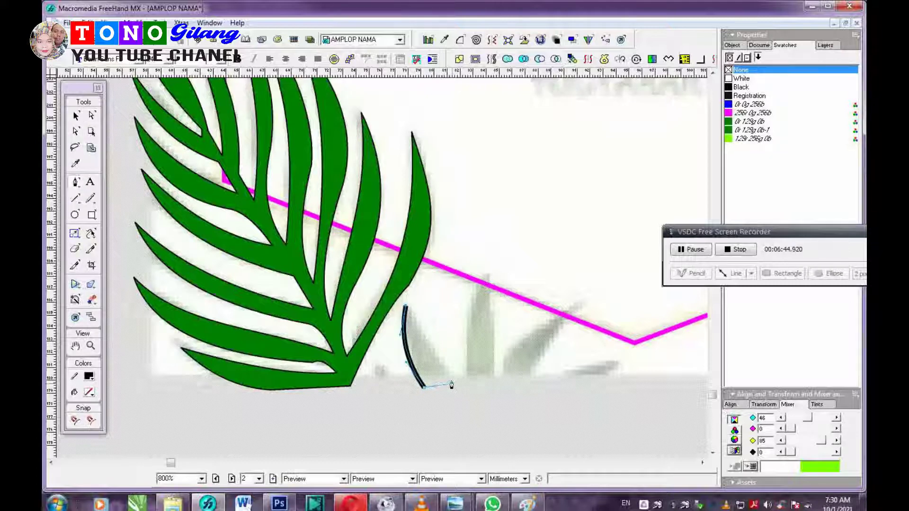
left_click(595, 407)
left_click(625, 353)
left_click(557, 381)
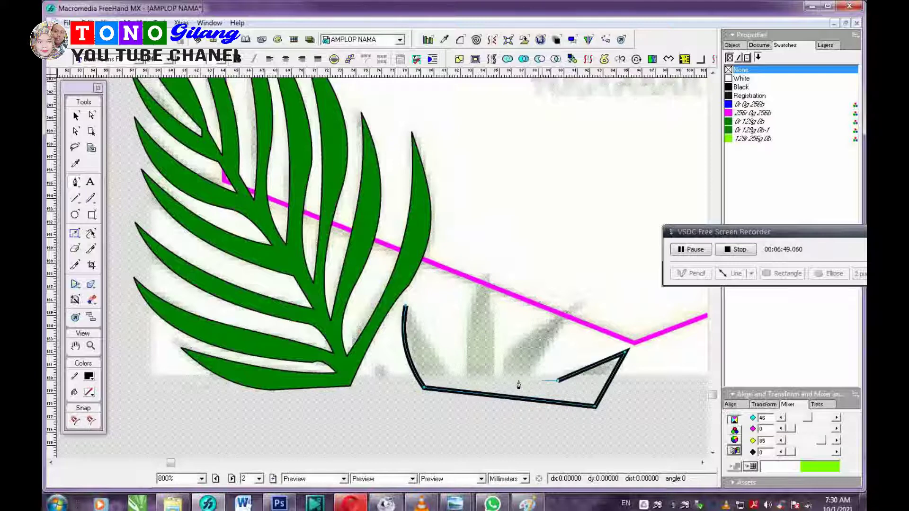
Step: Carry the small clump's path around the remaining blades with straight segments and close it at the left blade's tip
left_click(521, 387)
left_click(589, 302)
left_click(495, 382)
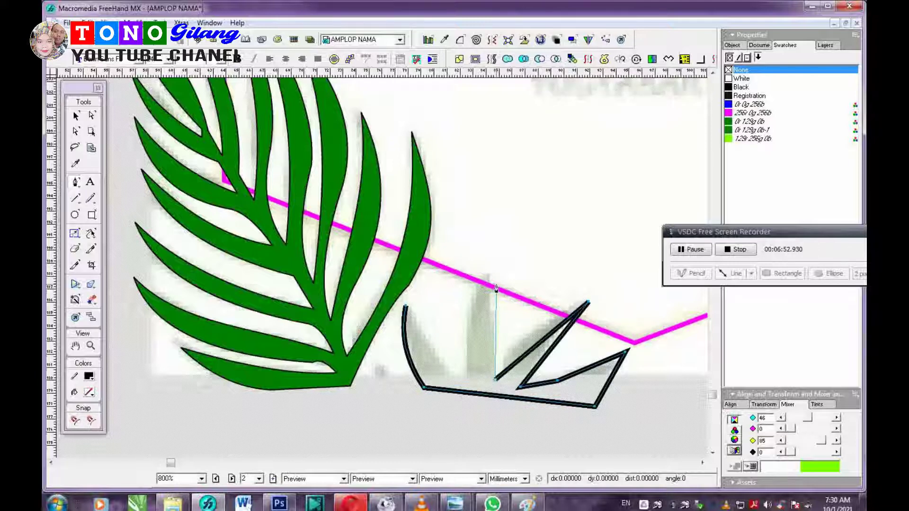
left_click(494, 275)
left_click(464, 382)
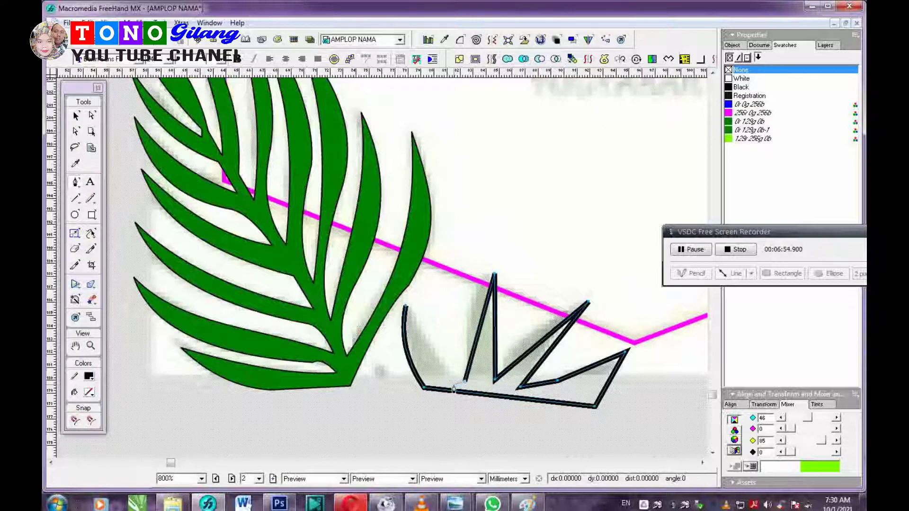
left_click(451, 382)
left_click(405, 307)
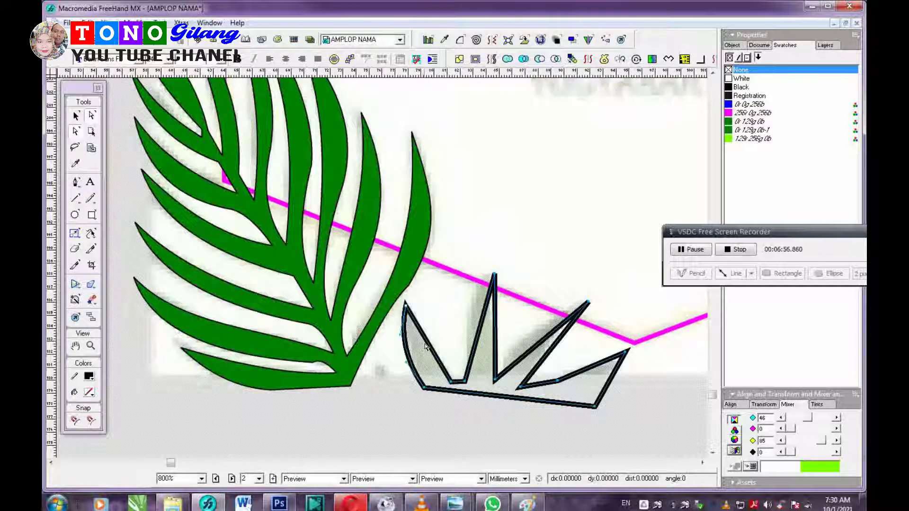
Step: Bend the straight edges of the small clump's blades into curves that follow the background leaves
left_click_drag(426, 348, 423, 344)
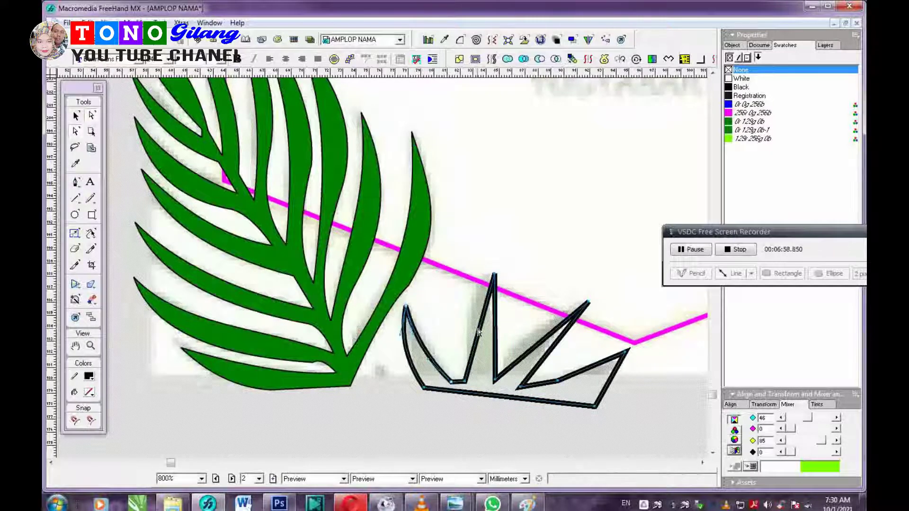
left_click_drag(478, 331, 596, 386)
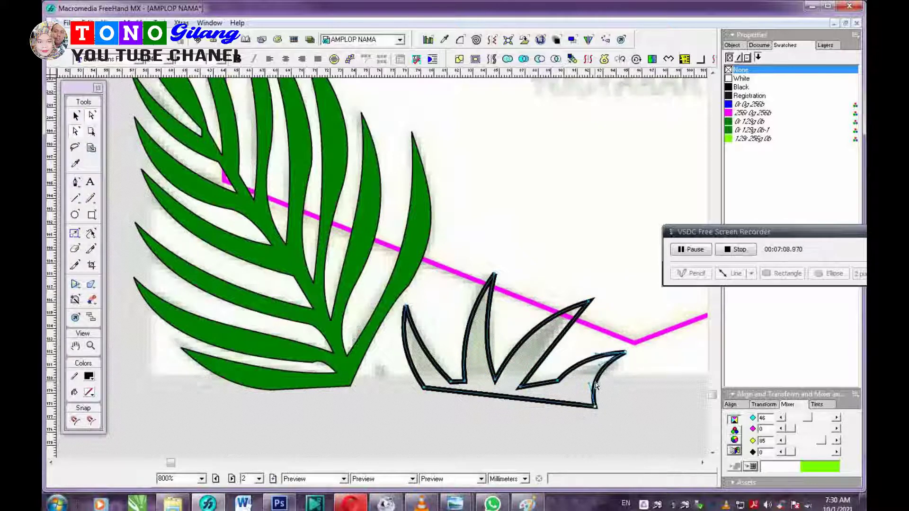
key("ctrl")
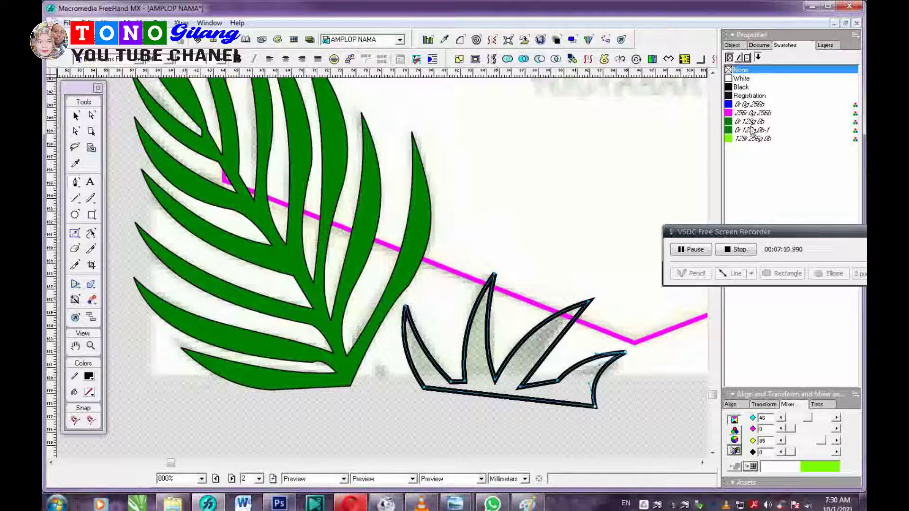
Step: Fill the small leaf clump with the dark green swatch 0r 129g 0b-1 and set its stroke to None
left_click(753, 130)
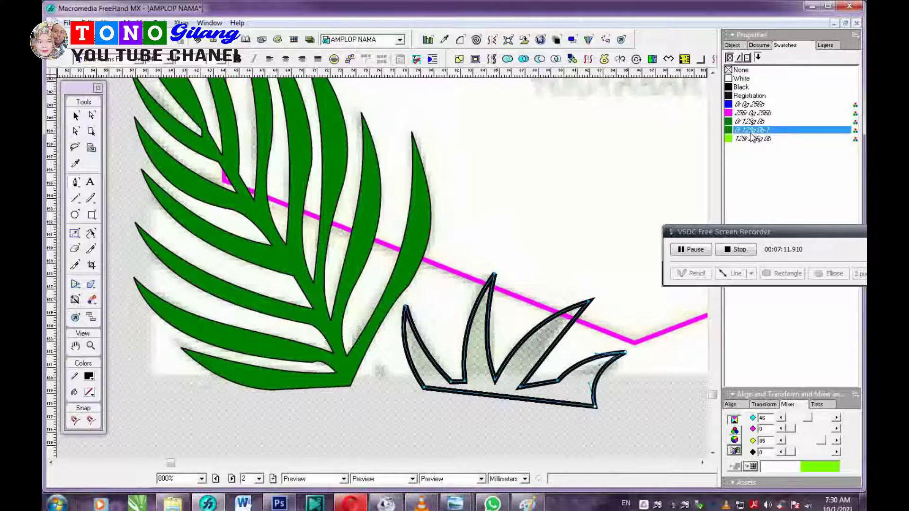
left_click(740, 58)
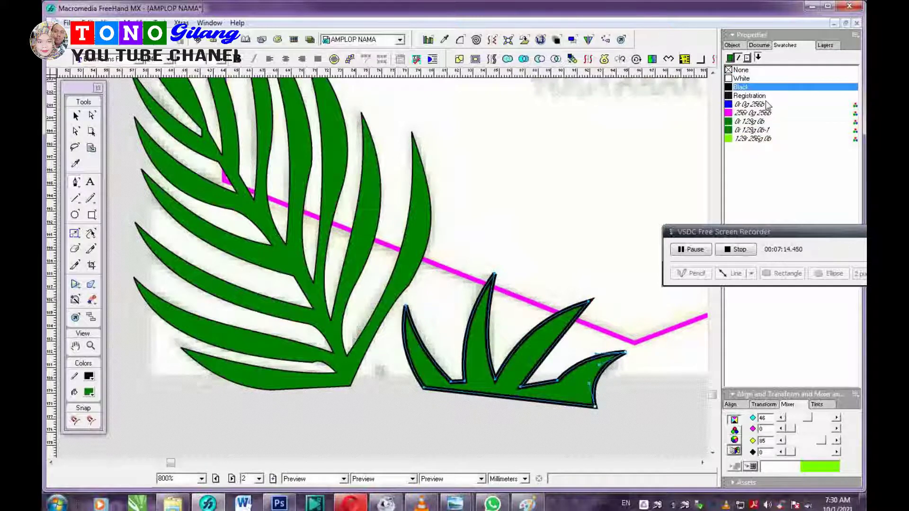
left_click(749, 70)
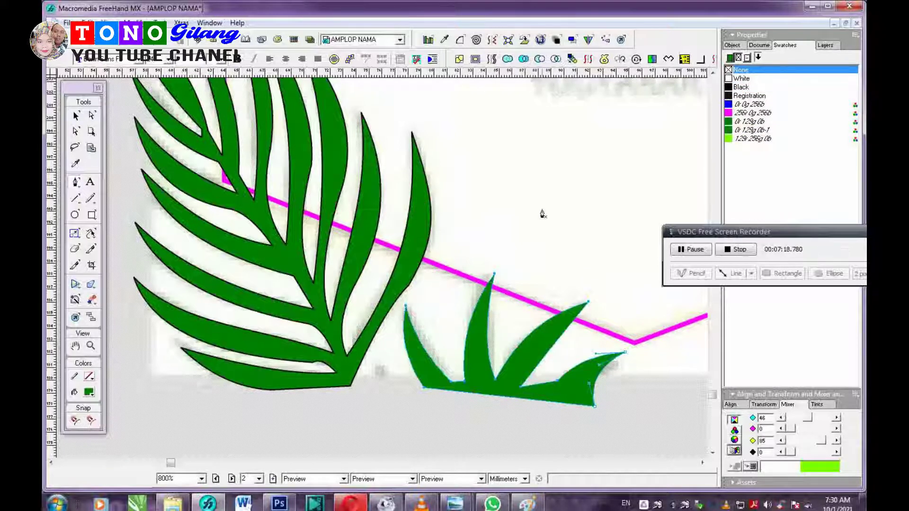
Step: Remove the black stroke from the large palm leaf by setting it to None
key("Tab")
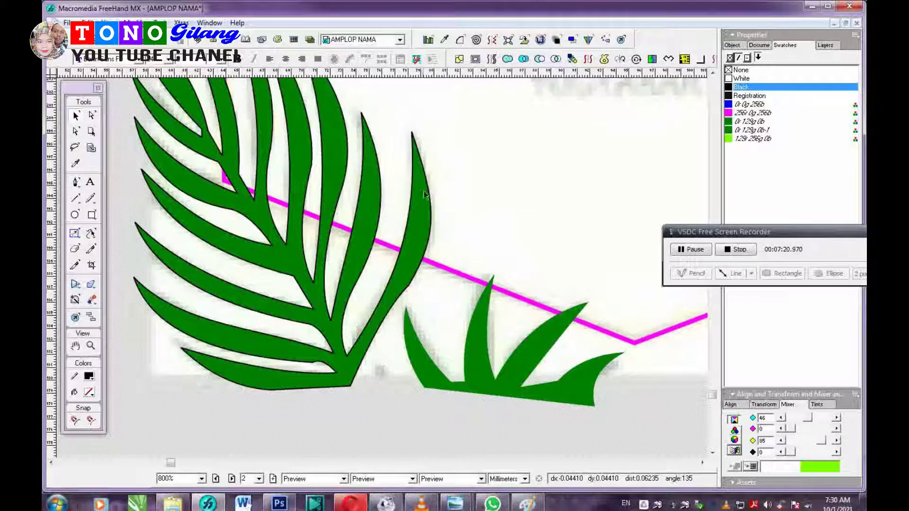
left_click(422, 199)
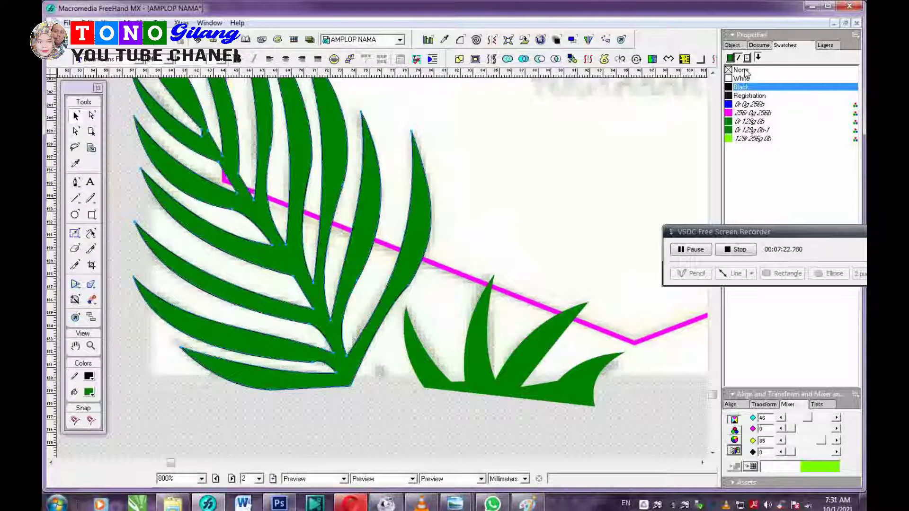
key("Tab")
Step: Group the large palm leaf and the small leaf clump together
left_click(536, 229, "ctrl+alt")
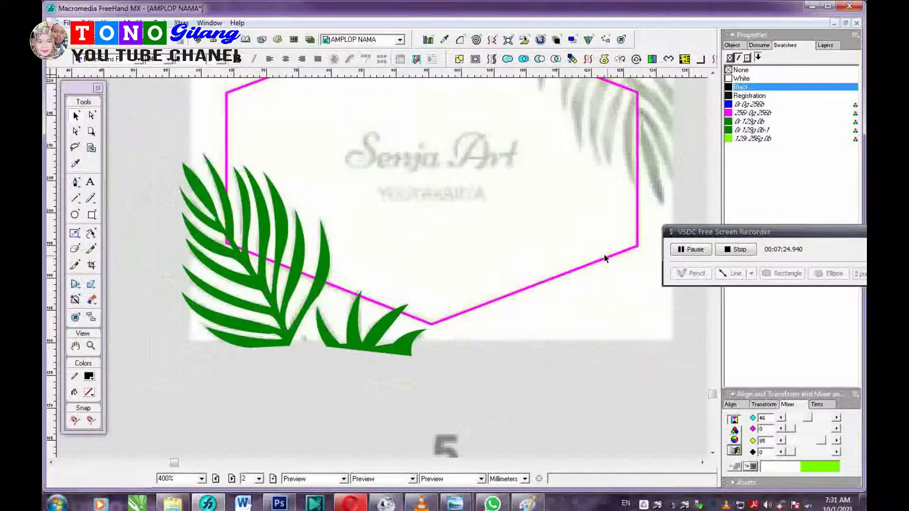
left_click_drag(604, 258, 570, 278)
key("v")
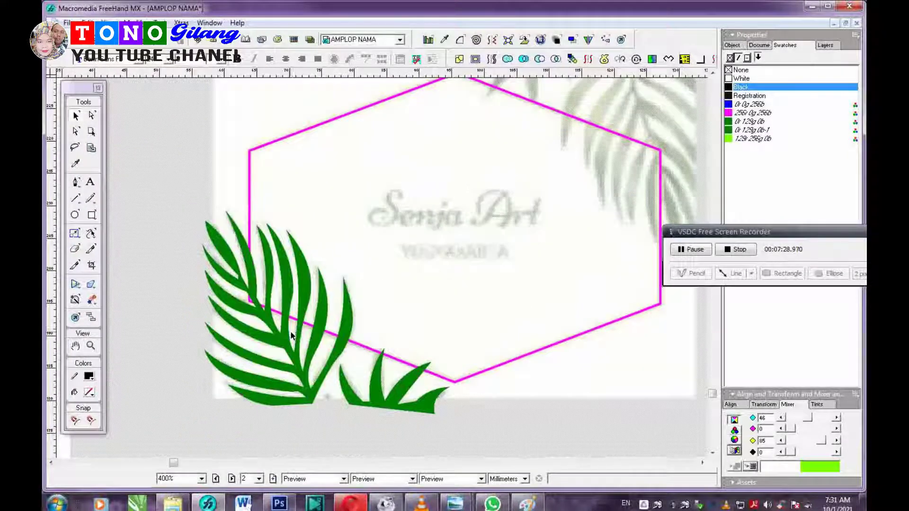
left_click(392, 402)
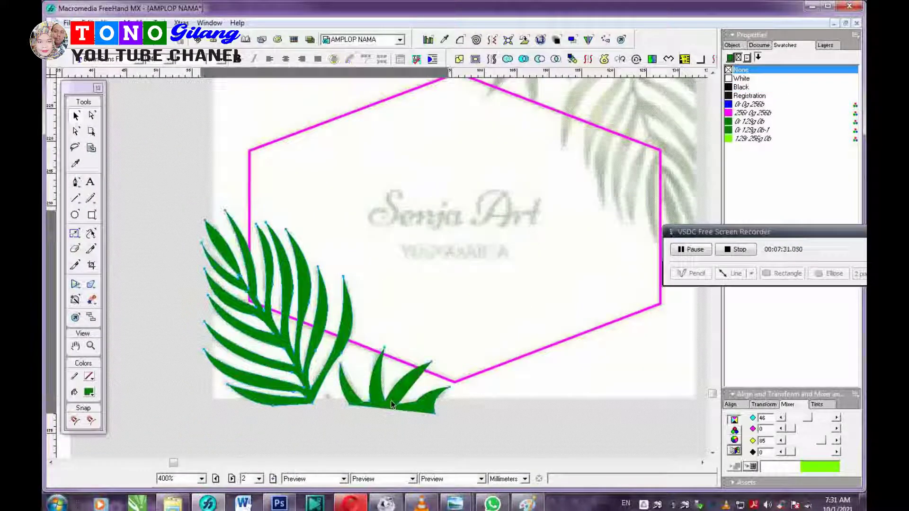
key("ctrl+g")
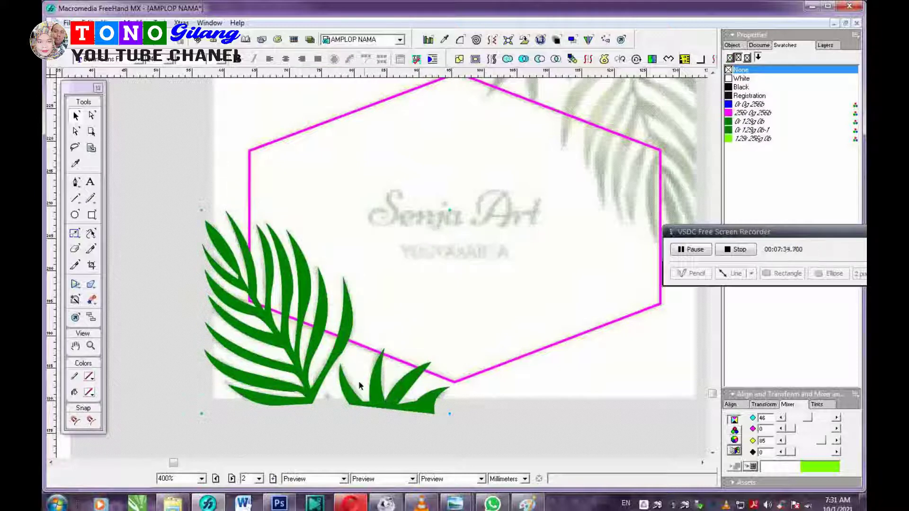
Step: Place a copy of the leaf group at the card's upper-right corner and rotate it about half a turn
left_click(336, 355)
left_click_drag(336, 355, 449, 302)
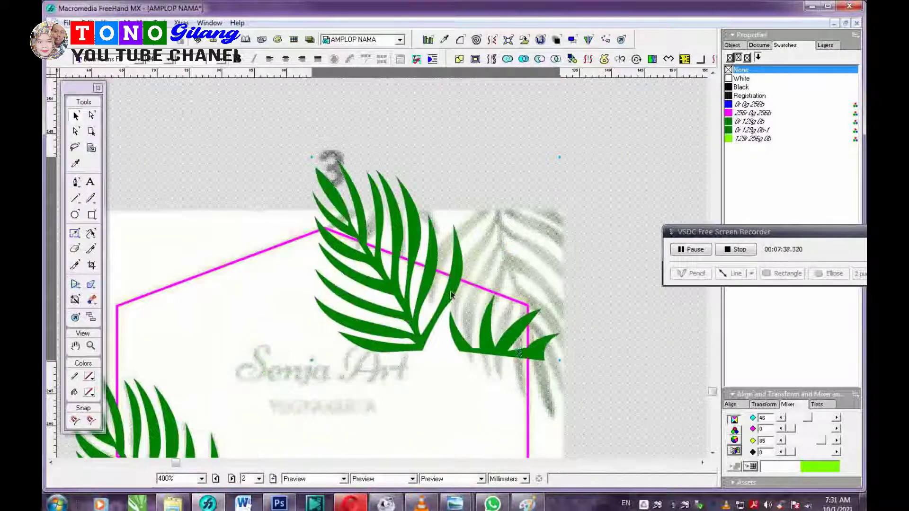
double_click(540, 360)
left_click_drag(611, 268, 326, 163)
Step: Move the copied leaf group over the background leaves and turn it slightly to match the upper-right corner
left_click_drag(411, 247, 413, 291)
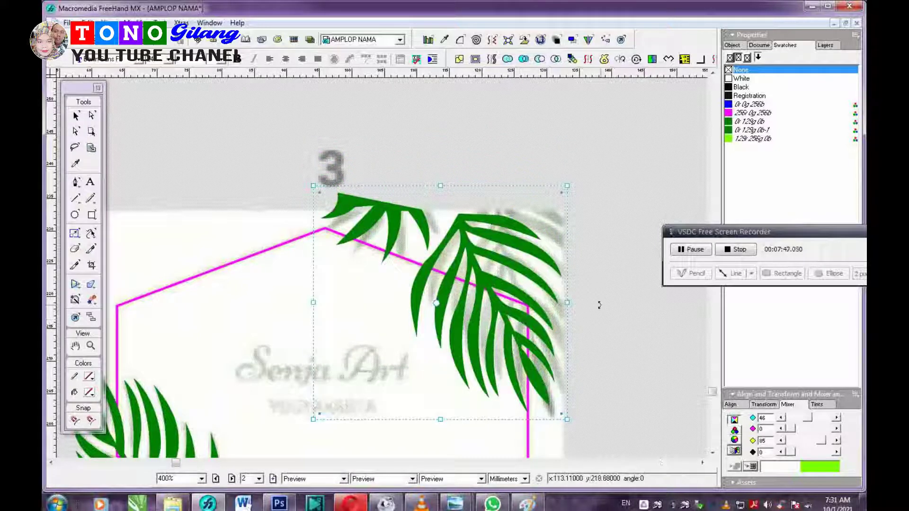
left_click_drag(598, 304, 616, 287)
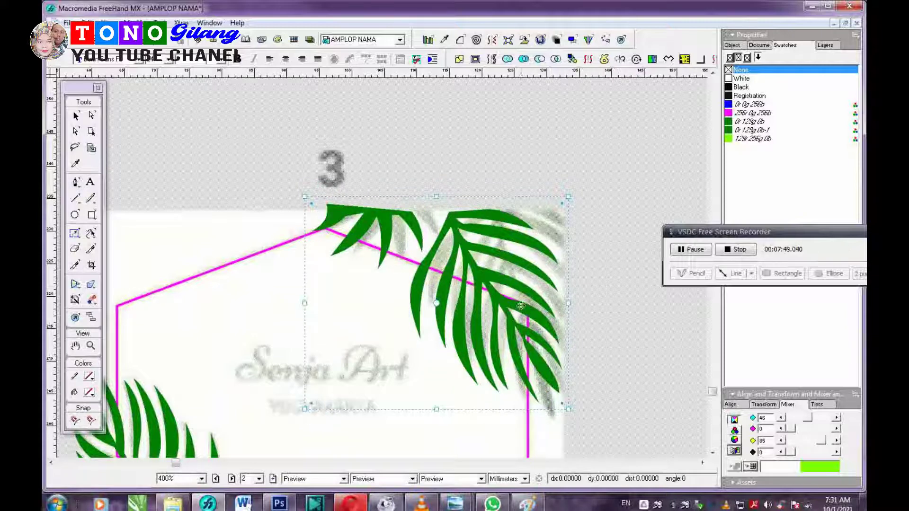
left_click_drag(519, 305, 550, 292)
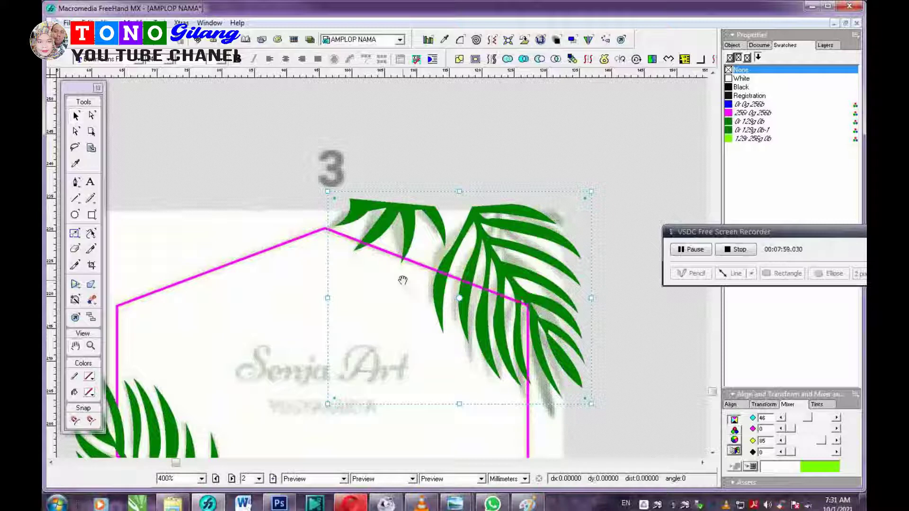
left_click_drag(402, 282, 444, 160)
left_click(158, 218)
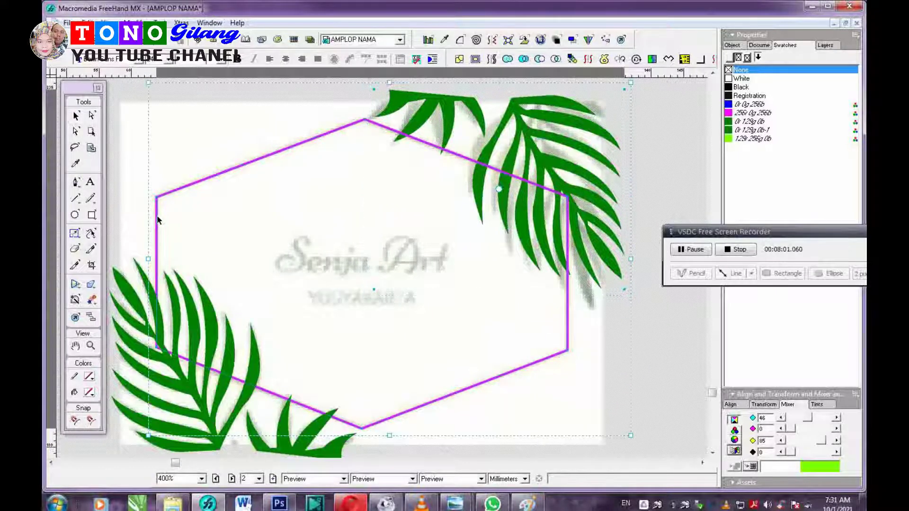
left_click(209, 249)
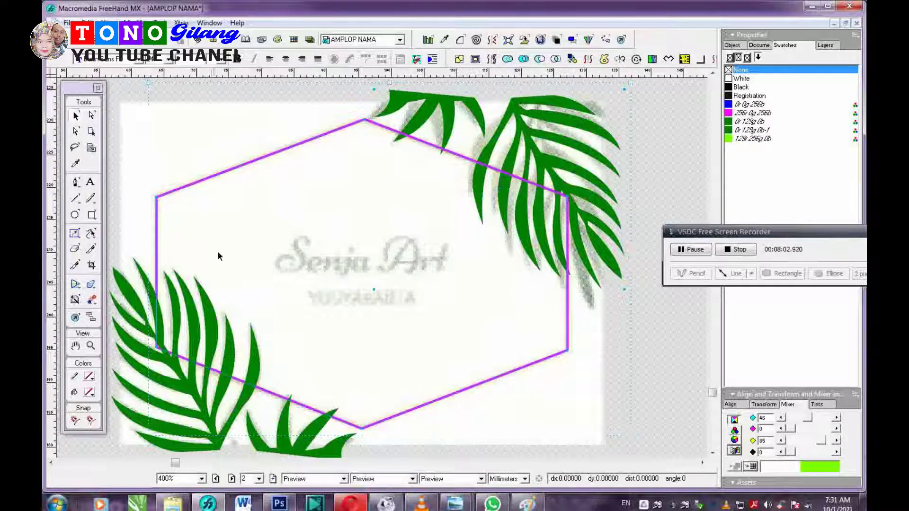
left_click(157, 254)
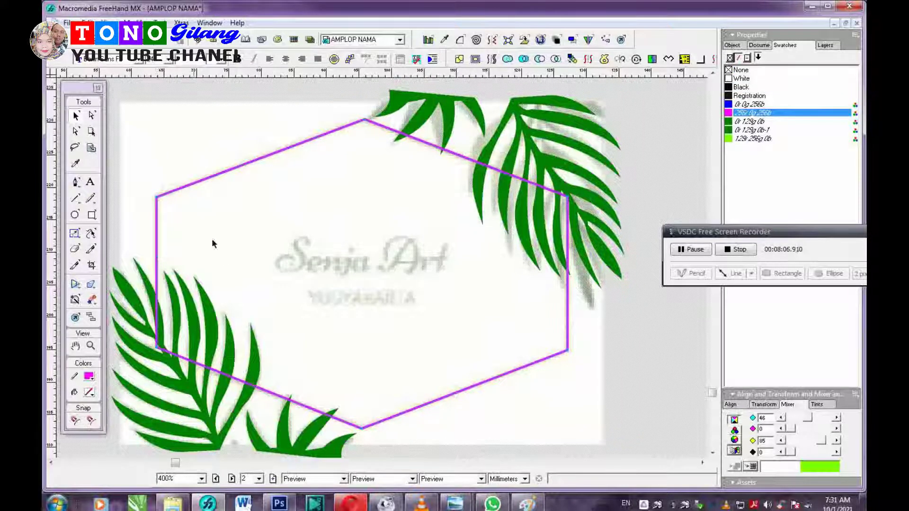
left_click(238, 240)
Step: Draw a rectangle about 74 by 52 mm around card 3 and adjust its upper-right corner to fit the card's outline
left_click(287, 257, "alt")
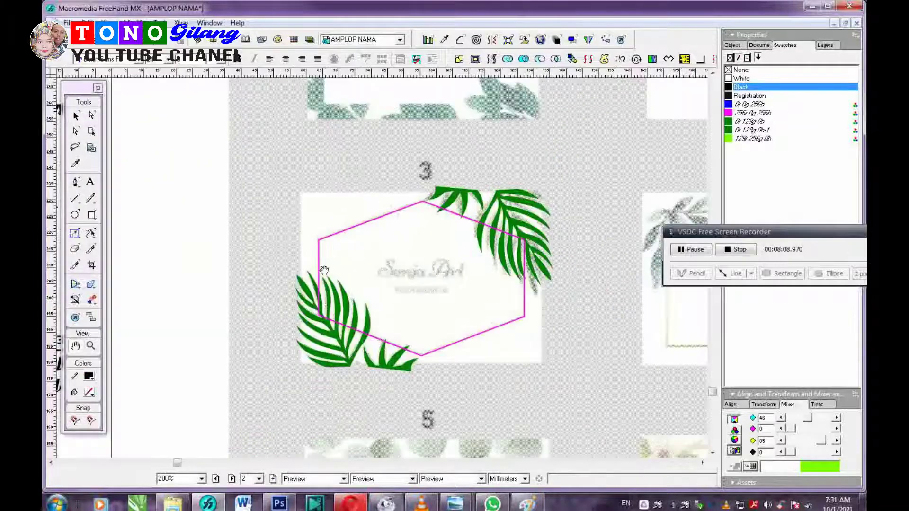
left_click(92, 215)
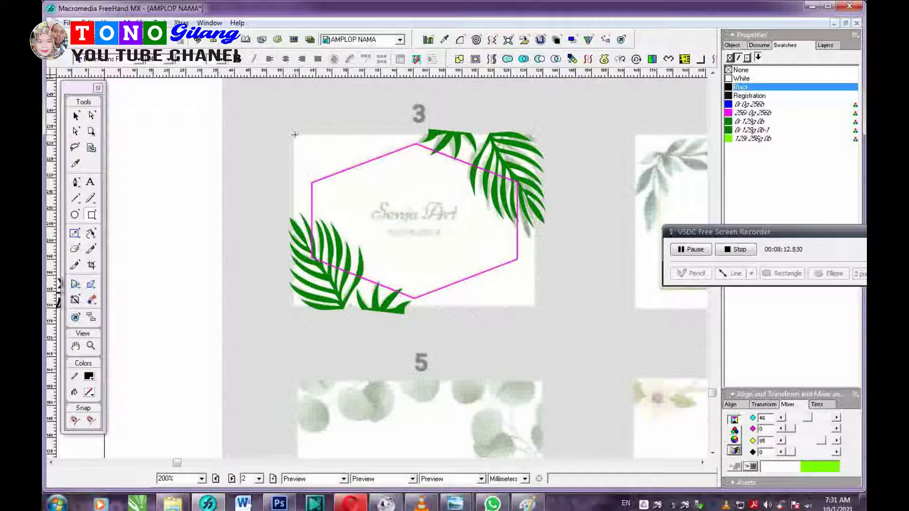
mouse_move(293, 135)
left_mouse_down()
mouse_move(303, 227)
mouse_move(350, 303)
mouse_move(535, 306)
left_mouse_up()
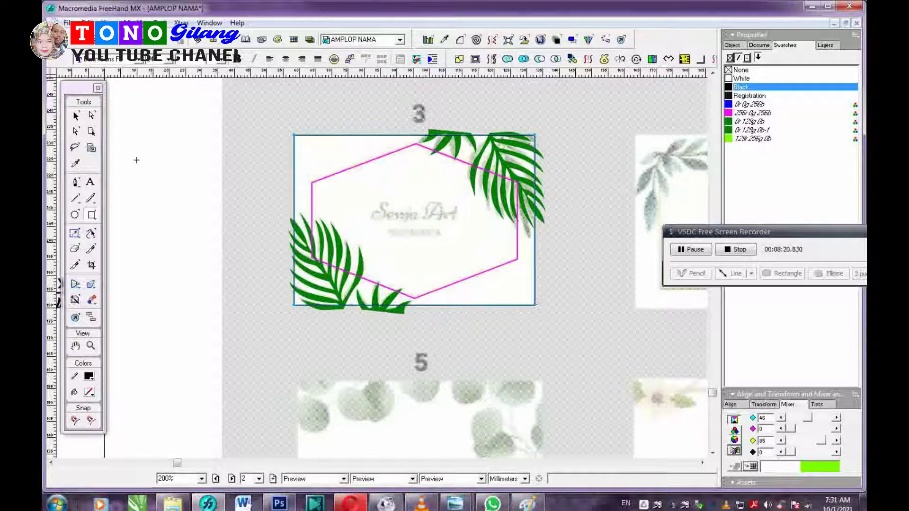
key("v")
left_click_drag(536, 136, 535, 138)
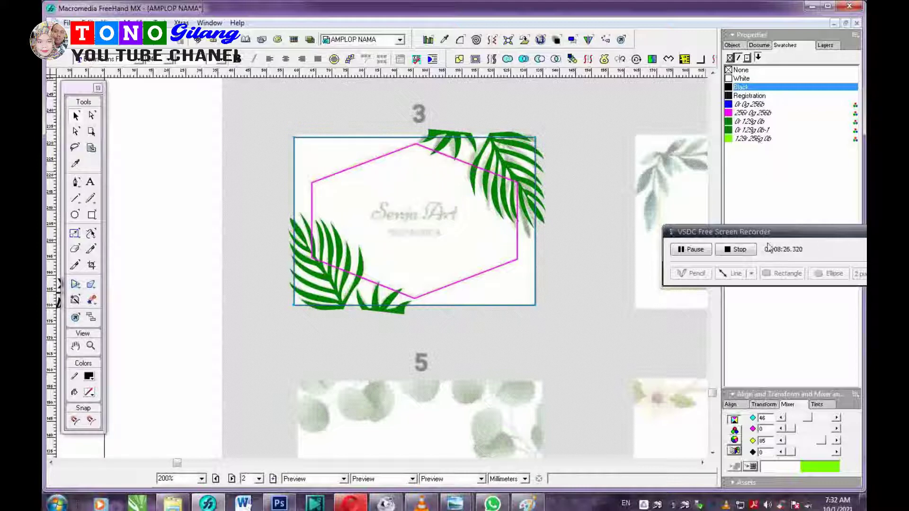
Step: Set the card rectangle's Basic stroke to Hairline width
left_click(732, 45)
left_click(785, 81)
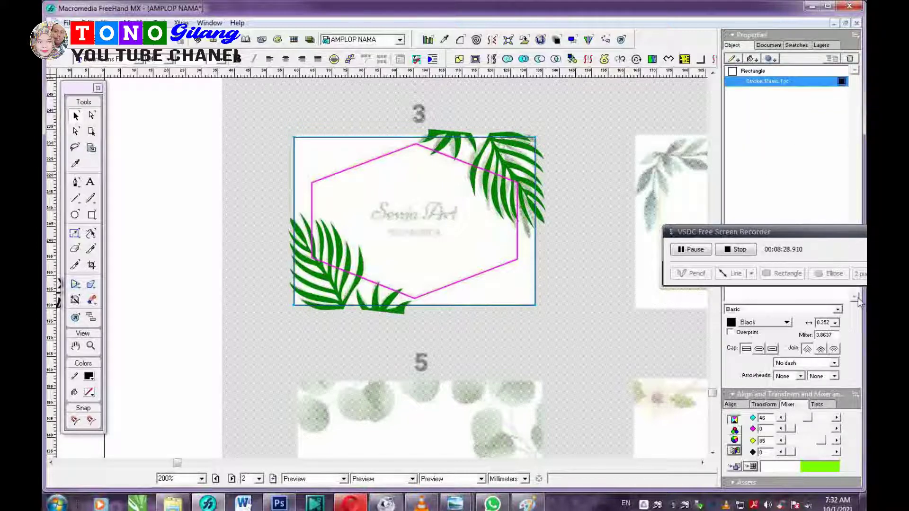
left_click(838, 309)
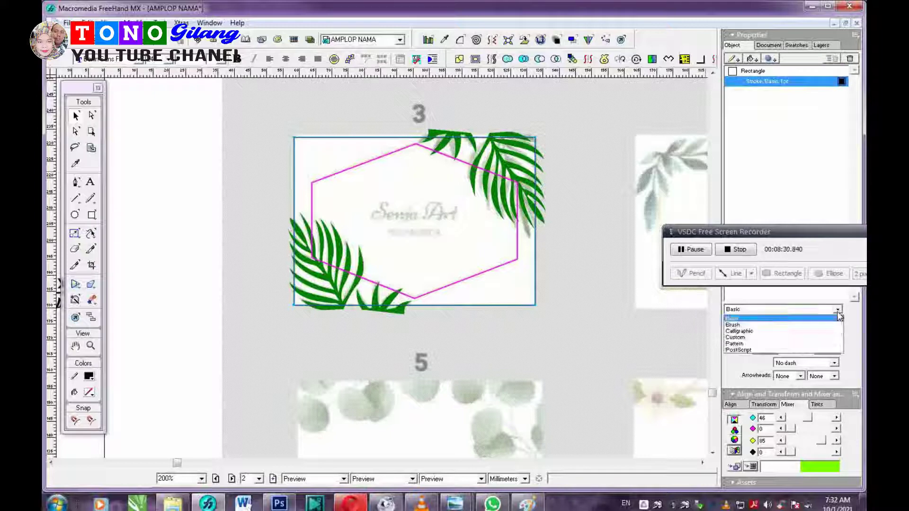
left_click(839, 317)
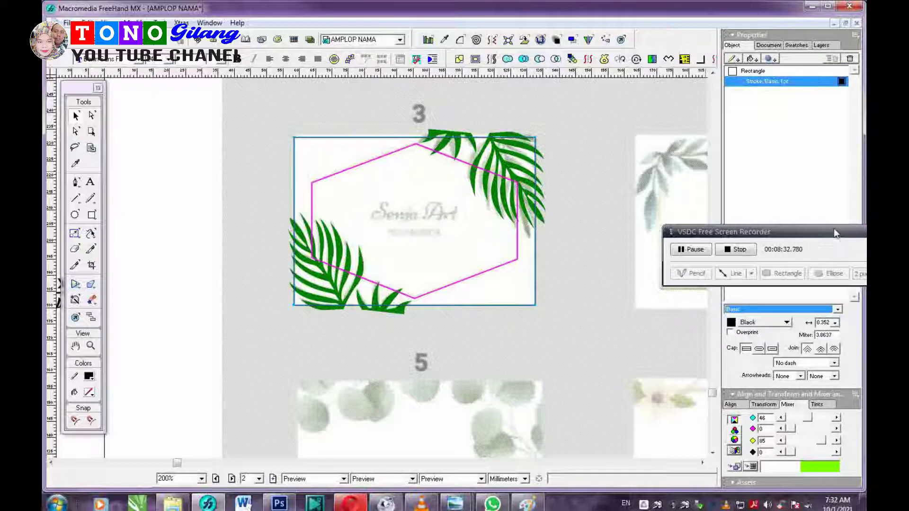
left_click_drag(833, 229, 828, 169)
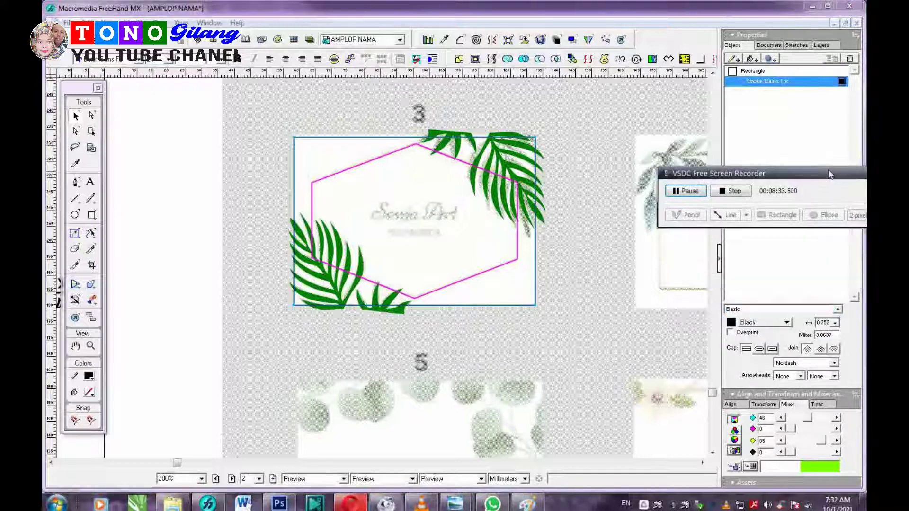
left_click(836, 323)
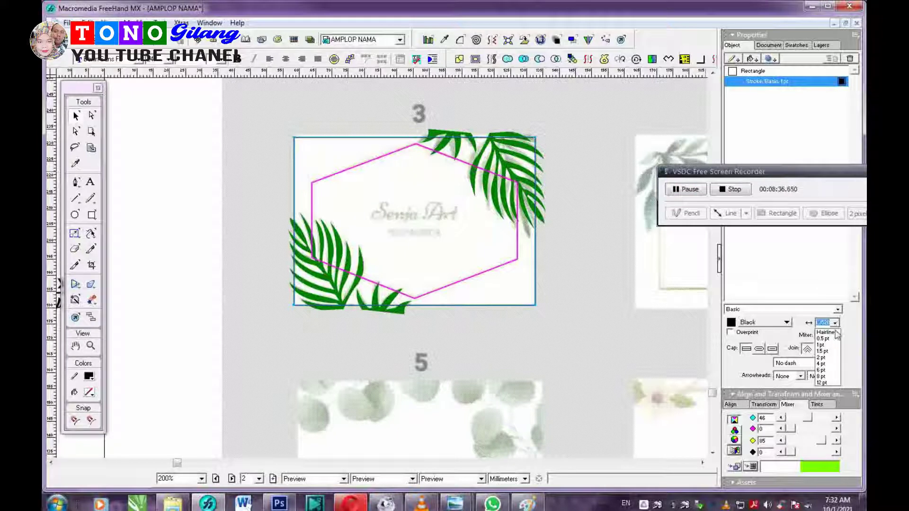
left_click(834, 333)
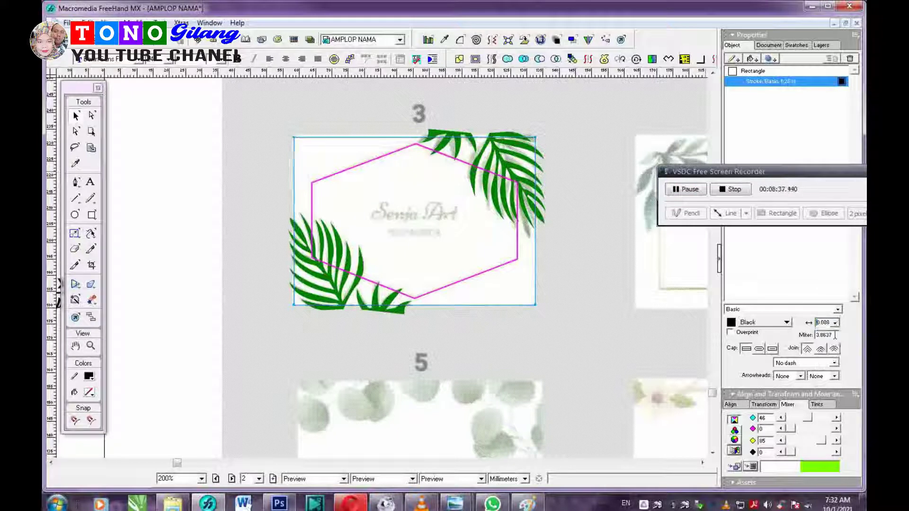
left_click(171, 203)
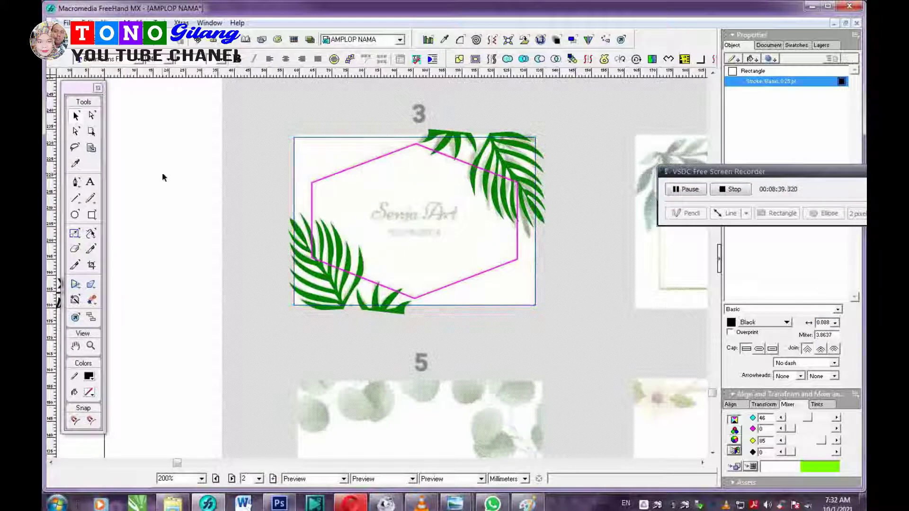
Step: Group the magenta hexagon and both corner leaf groups together, leaving out the card rectangle
left_click(330, 297)
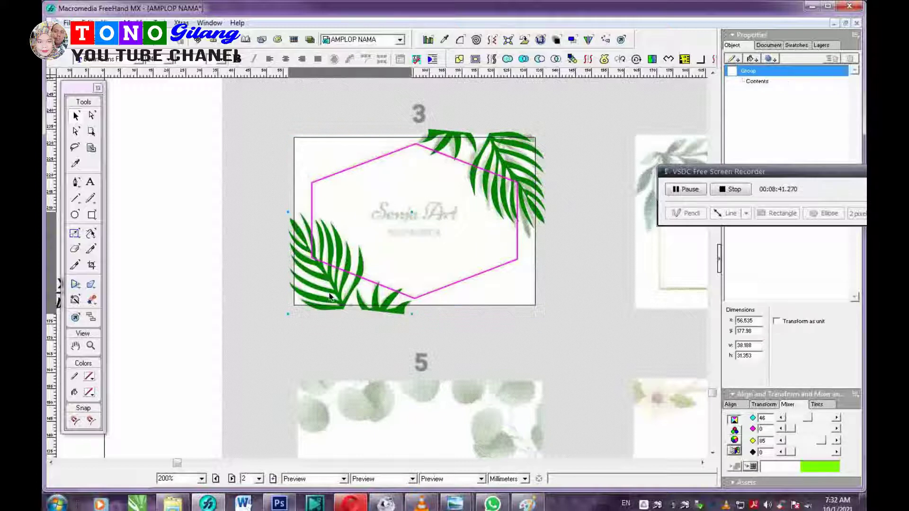
left_click(316, 185, "shift")
left_click(506, 162, "shift")
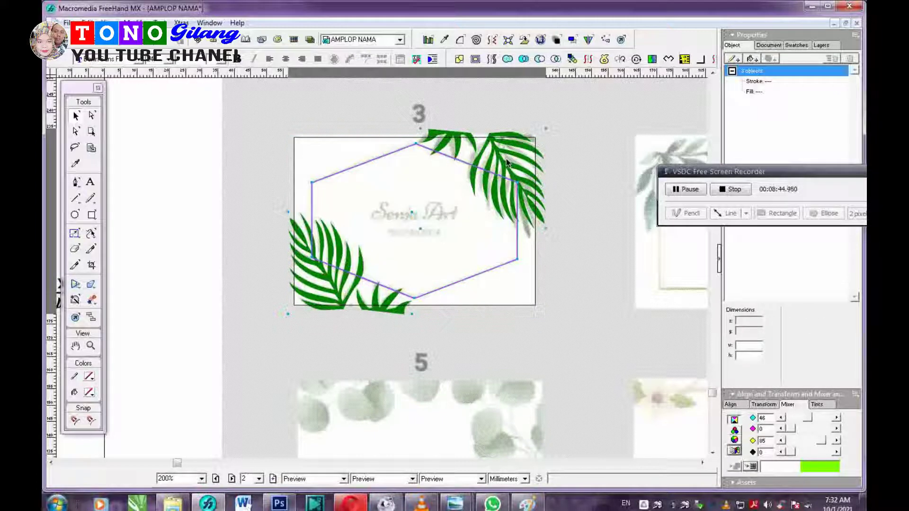
key("ctrl+g")
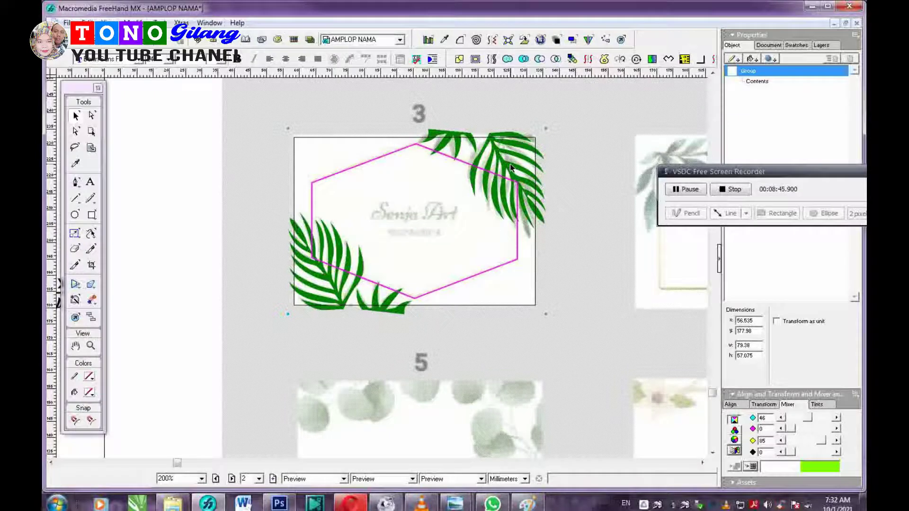
Step: Cut the grouped hexagon-and-leaf artwork and change the card rectangle's stroke to white
left_click(358, 165)
left_click(353, 137)
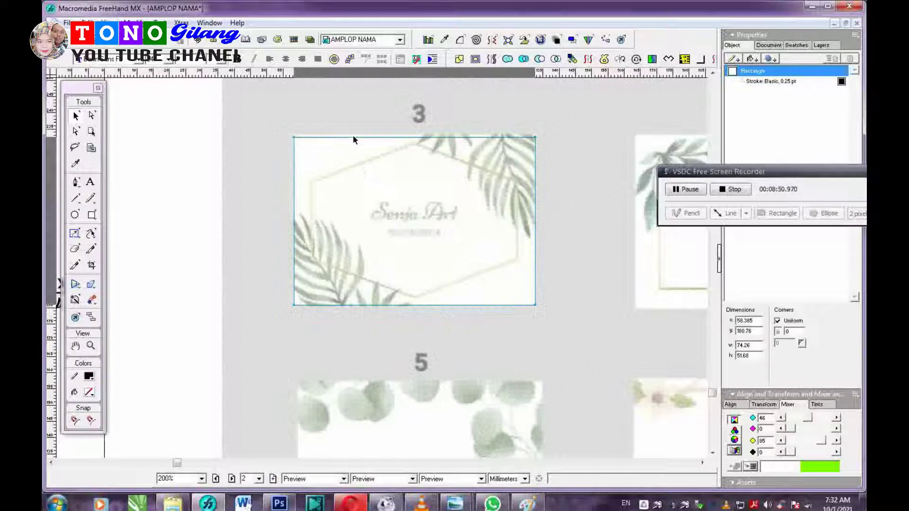
left_click(88, 377)
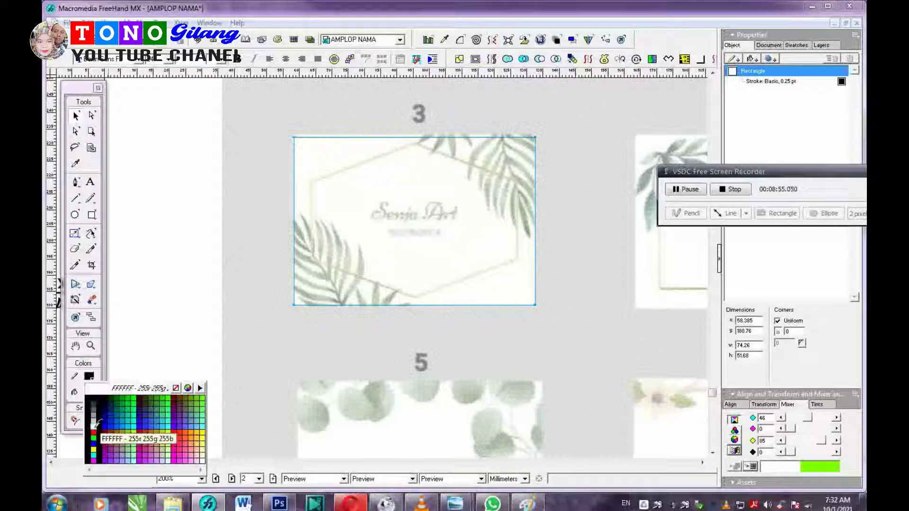
left_click(97, 421)
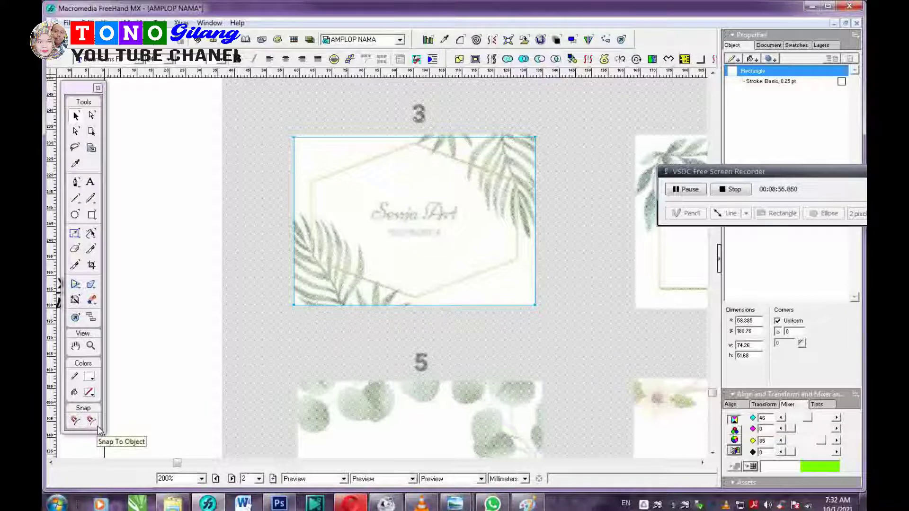
Step: Paste the cut artwork inside the card rectangle to clip it, and group the clipped result
key("ctrl+shift+v")
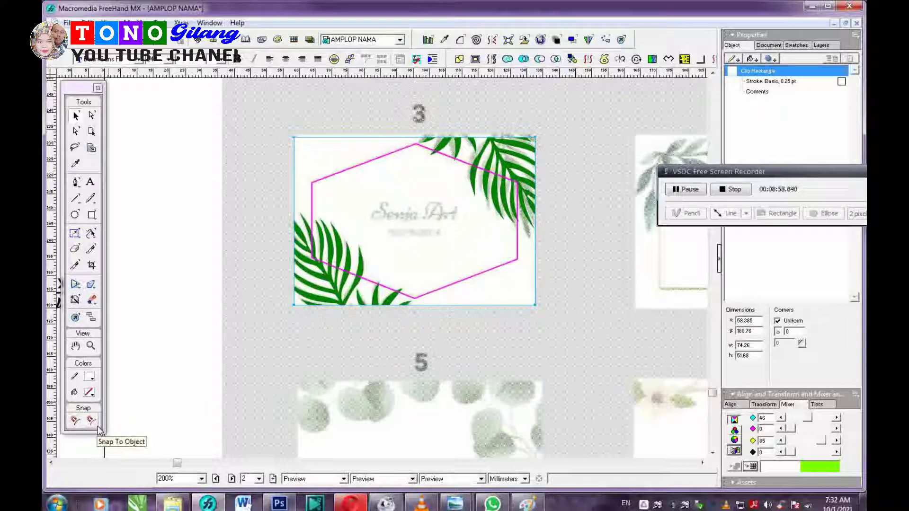
key("ctrl+g")
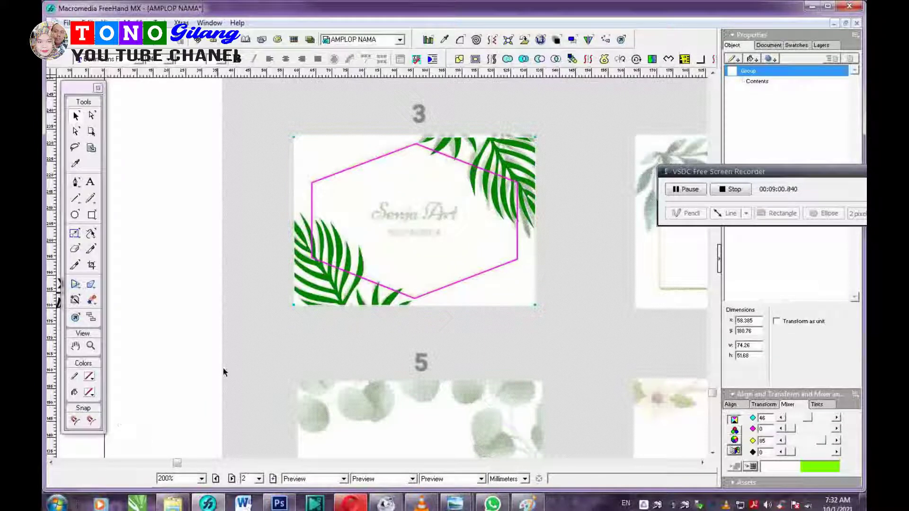
Step: Undo the move that shifted only the clipping frame, and move the whole clipped card up and to the right of background design 3
left_click_drag(503, 203, 545, 158)
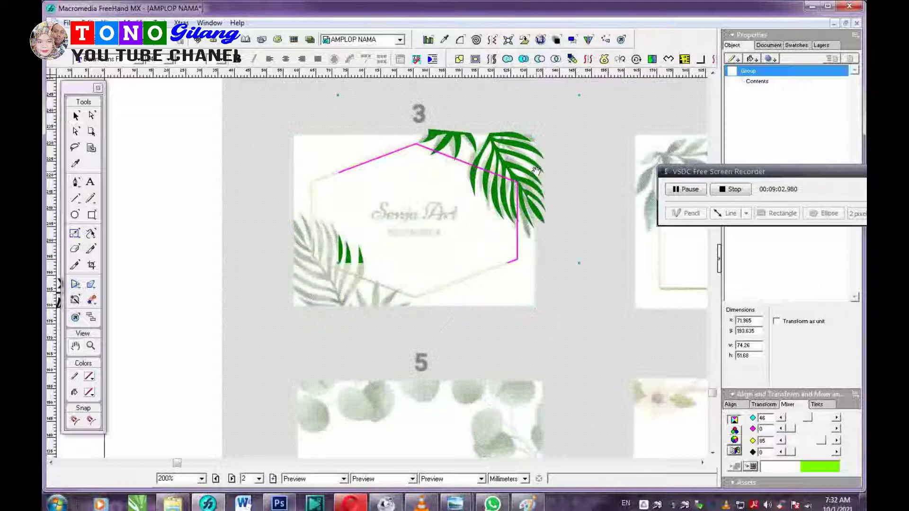
key("ctrl+z")
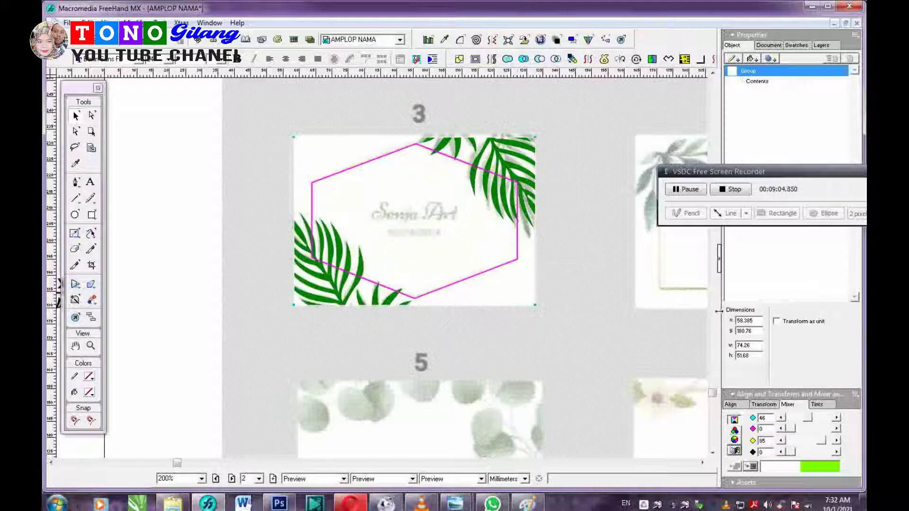
left_click(776, 322)
left_click(443, 270)
left_click_drag(501, 209, 481, 250)
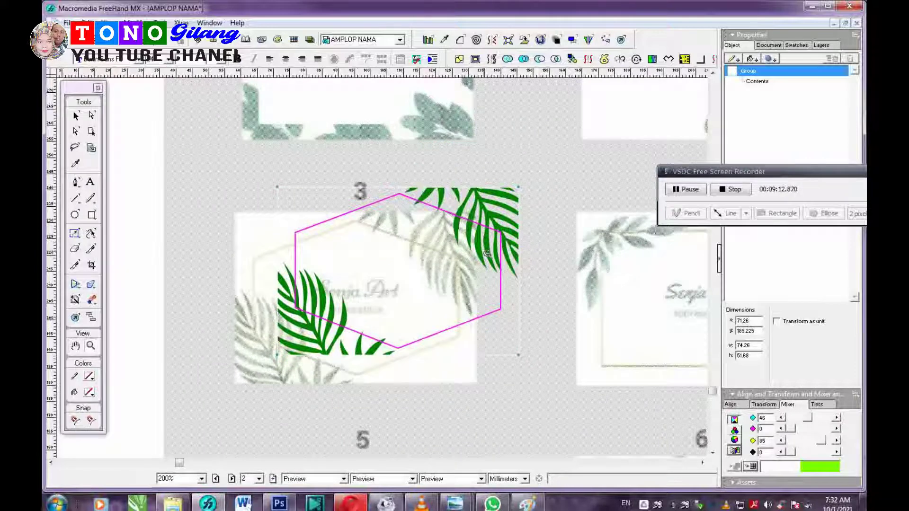
Step: Unlock the Background layer and delete the reference image of numbered card designs
key("ctrl+1")
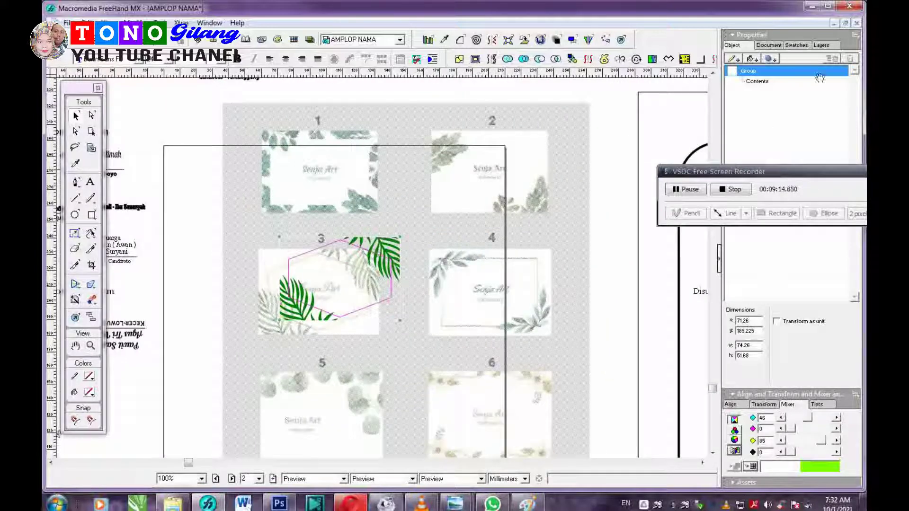
left_click(822, 45)
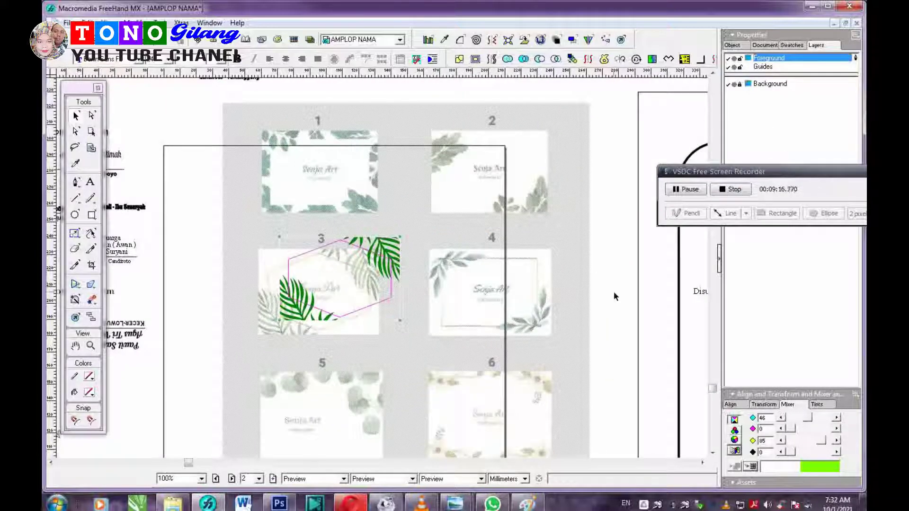
left_click(612, 274)
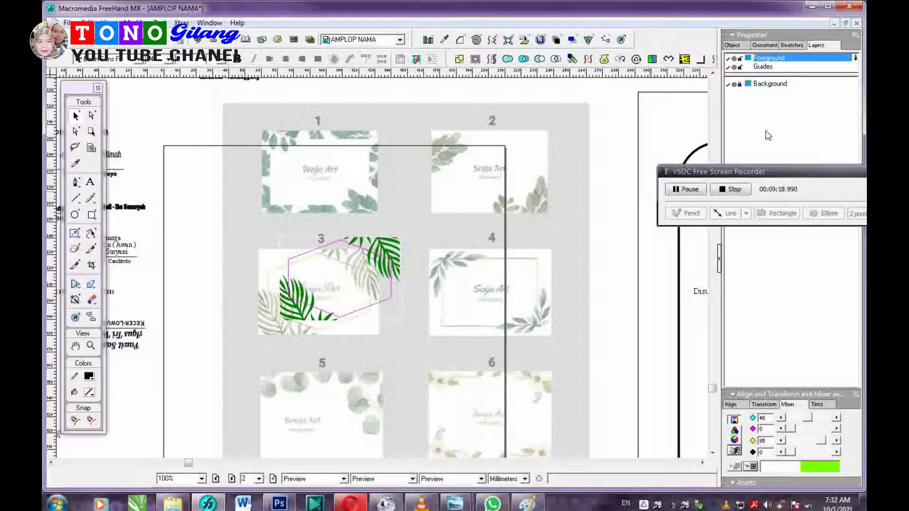
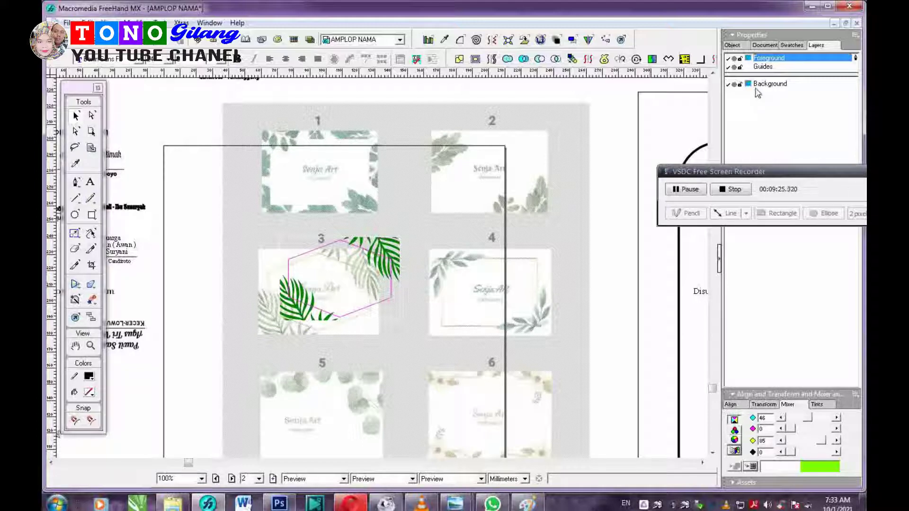
left_click(763, 85)
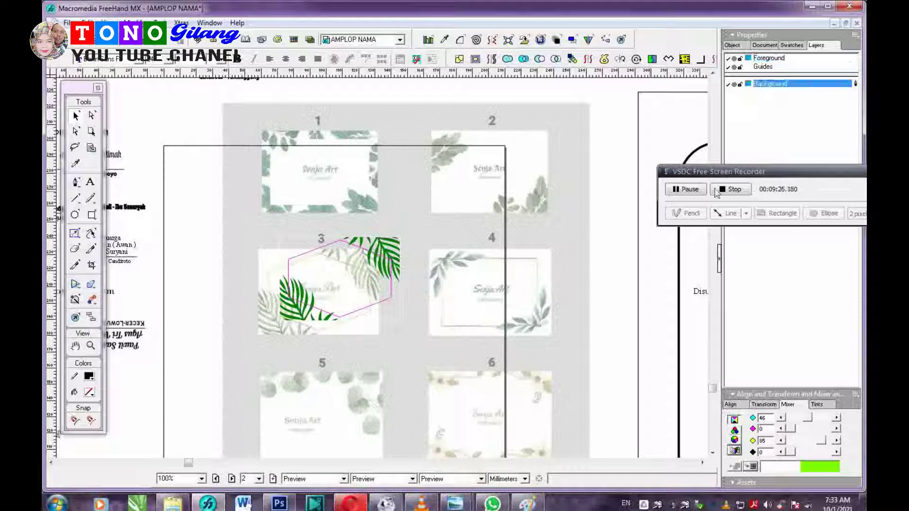
left_click(546, 207)
key("Delete")
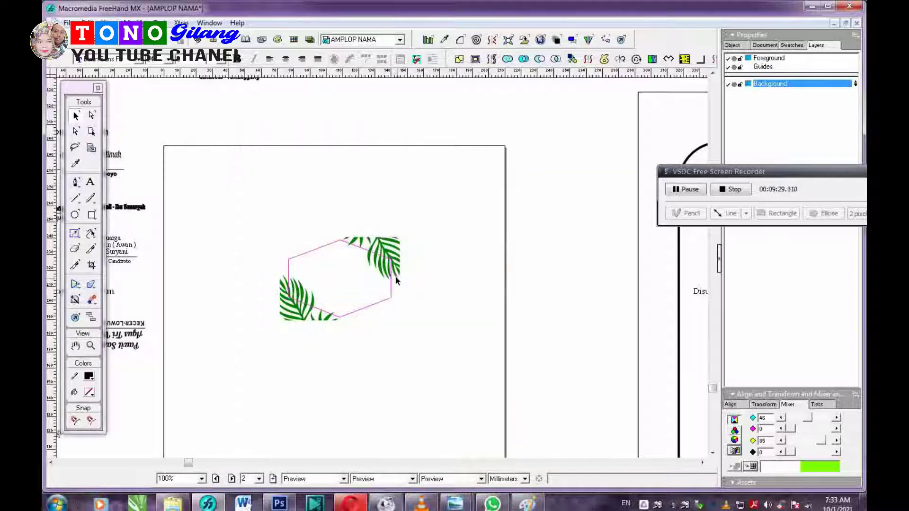
Step: Move the clipped card higher on the page and draw a rectangle about 76 by 48 mm below it
left_click_drag(396, 280, 397, 228)
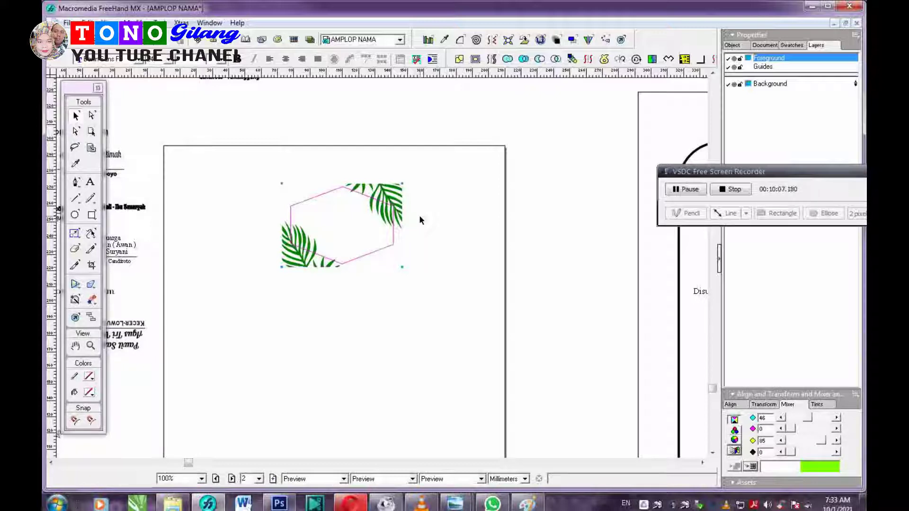
left_click(321, 363)
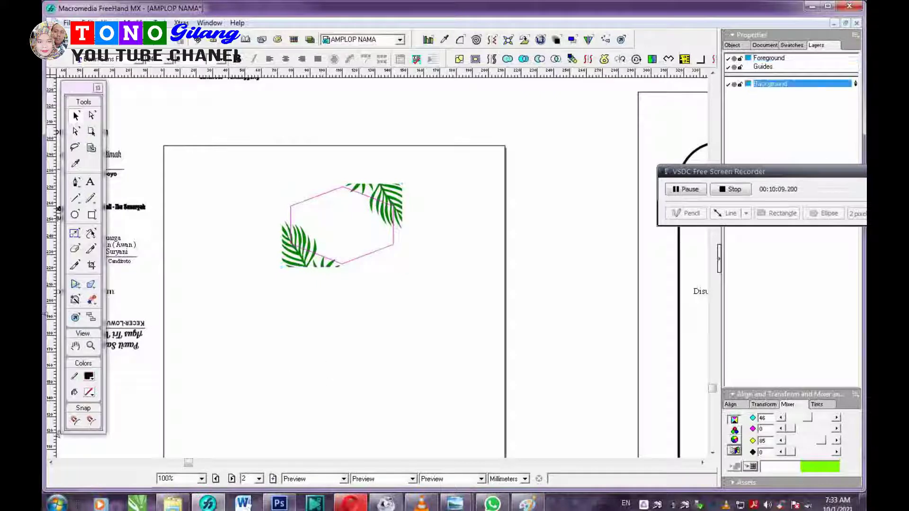
left_click(91, 215)
left_click_drag(263, 291, 387, 369)
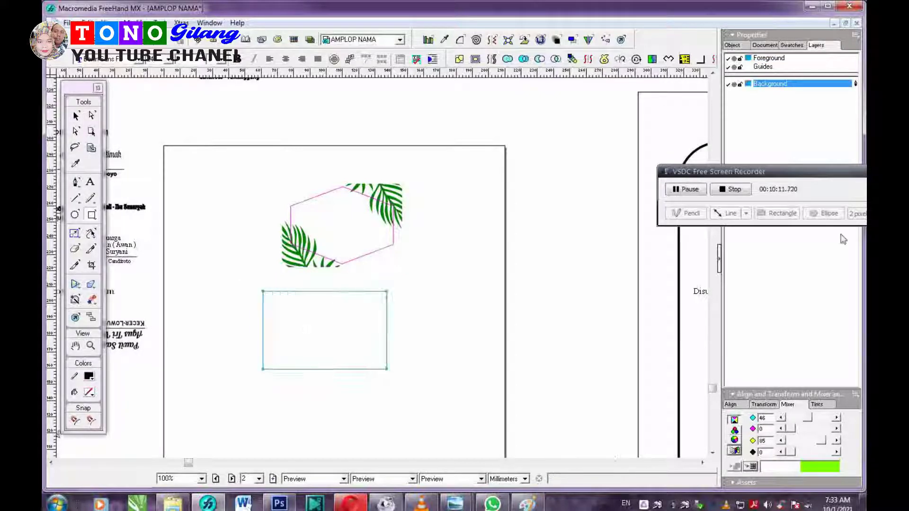
Step: Set the new rectangle's width to 153 mm and its height to 93 mm
left_click(732, 46)
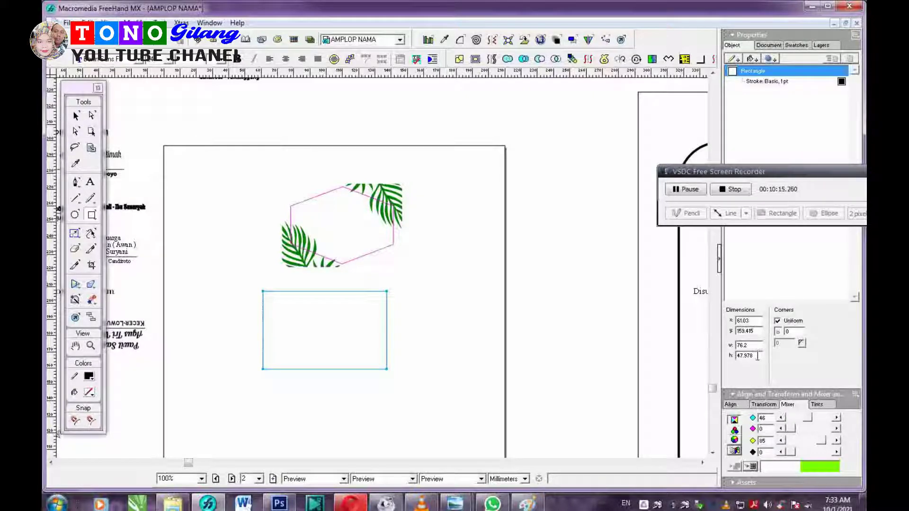
double_click(755, 345)
type("153")
key("Return")
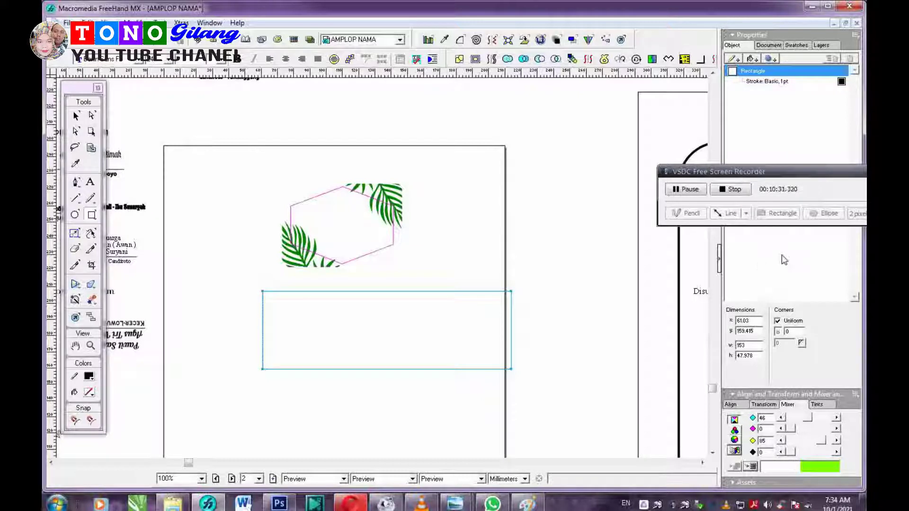
double_click(757, 356)
type("93")
key("Return")
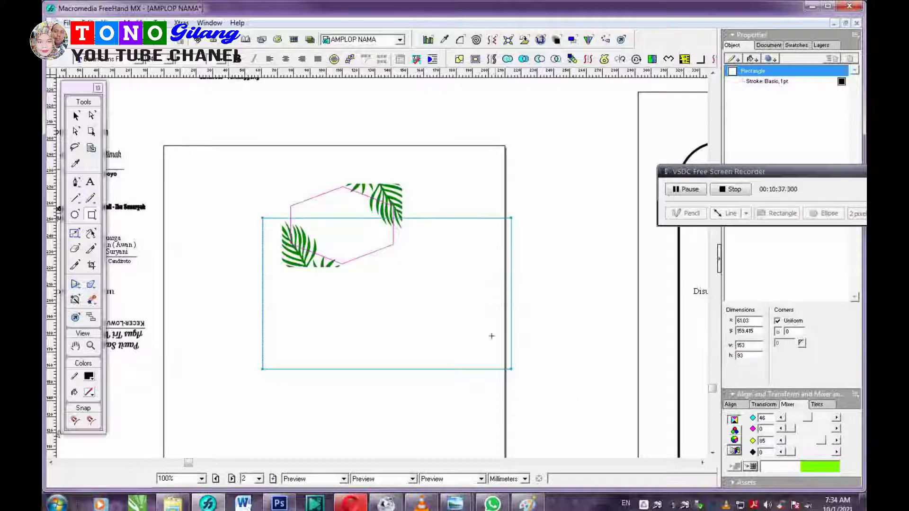
Step: Assign the 153 by 93 mm rectangle to the Foreground layer
left_click(796, 46)
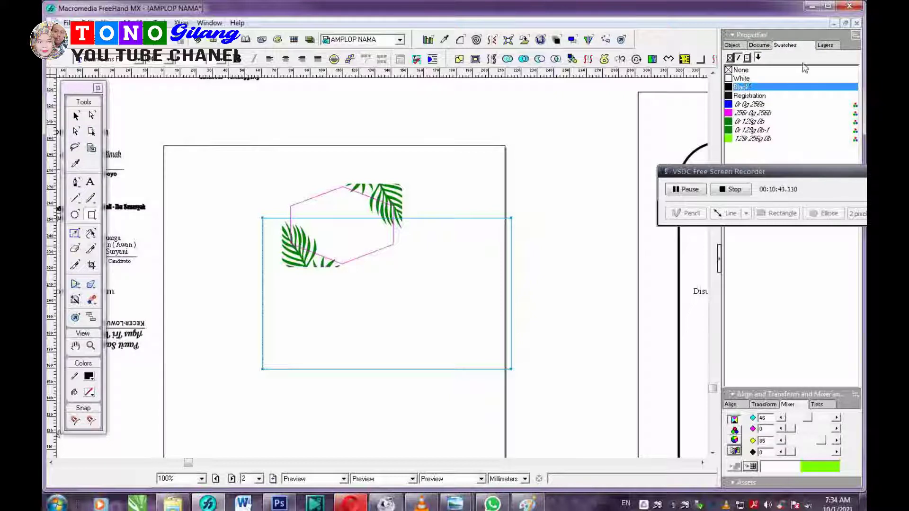
left_click(825, 46)
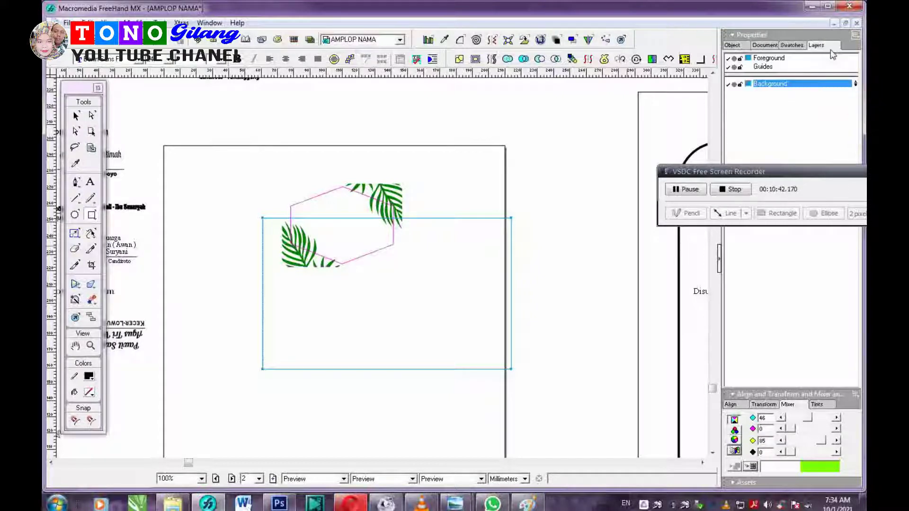
left_click(768, 59)
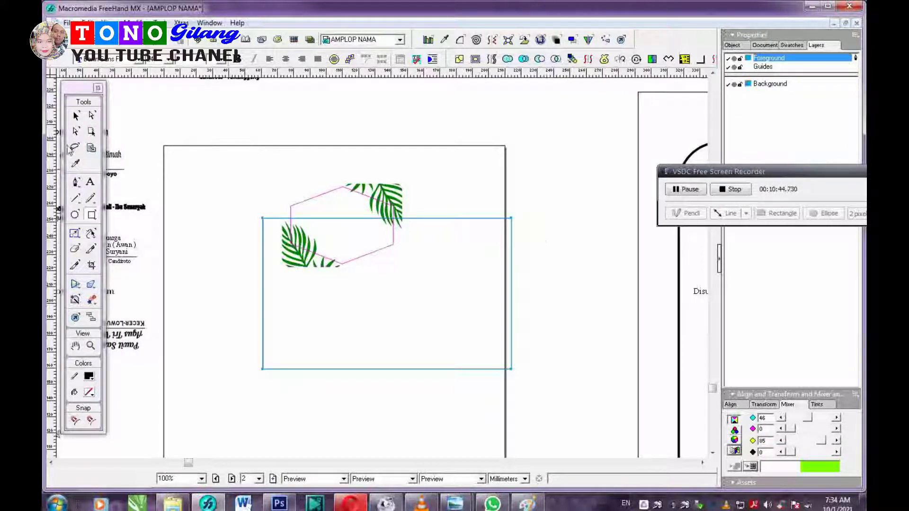
Step: Move the rectangle near the top of the page and place the clipped card in its upper-left corner
left_click(76, 116)
left_click(334, 101)
left_click_drag(395, 207, 381, 198)
left_click_drag(425, 219, 372, 155)
left_click_drag(370, 187, 314, 166)
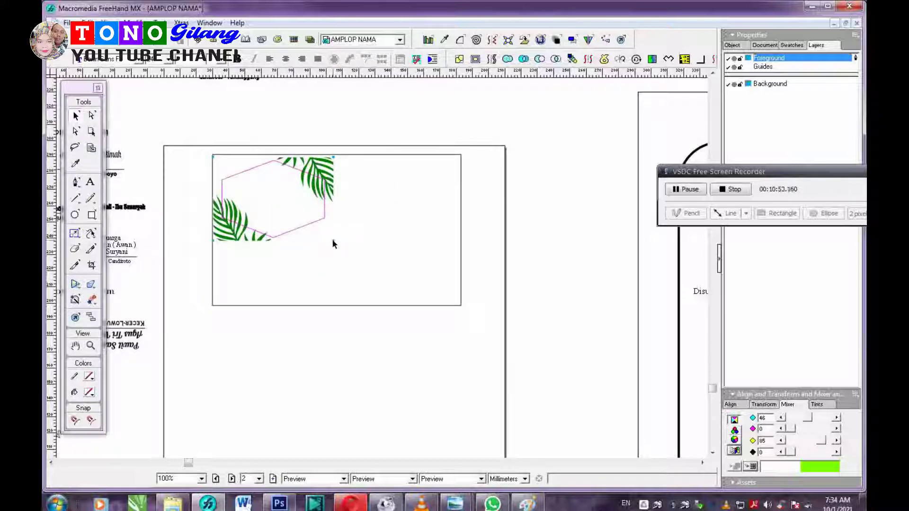
Step: Scale the clipped card up from its corners until it fills the 153 by 93 mm rectangle
left_click_drag(333, 241, 457, 307)
left_click_drag(427, 212, 426, 211)
left_click_drag(457, 308, 462, 308)
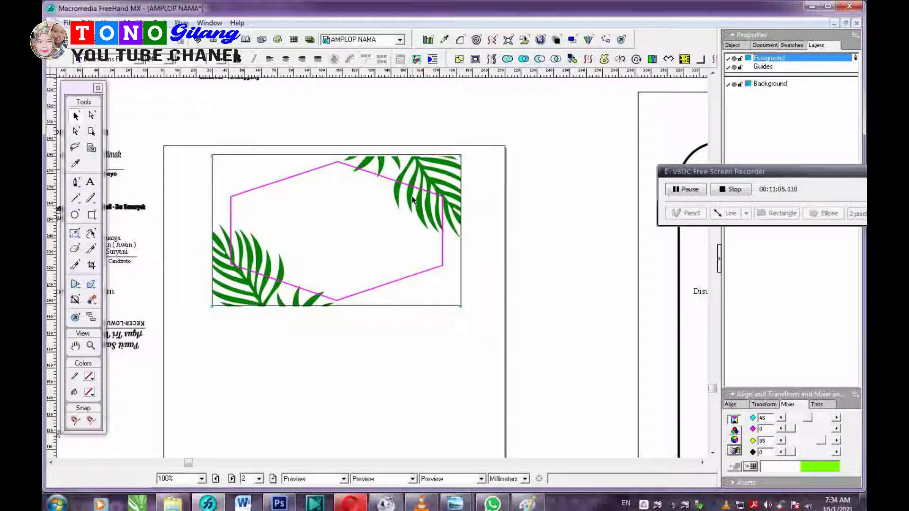
left_click_drag(461, 155, 462, 152)
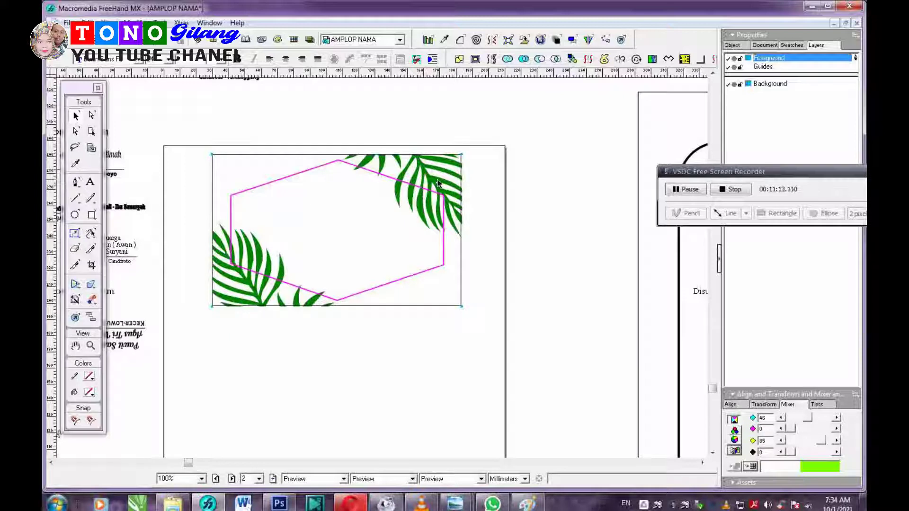
Step: Separate the empty rectangle from the enlarged card, placing the rectangle above the page and the card in the page's upper part
left_click_drag(438, 183, 424, 346)
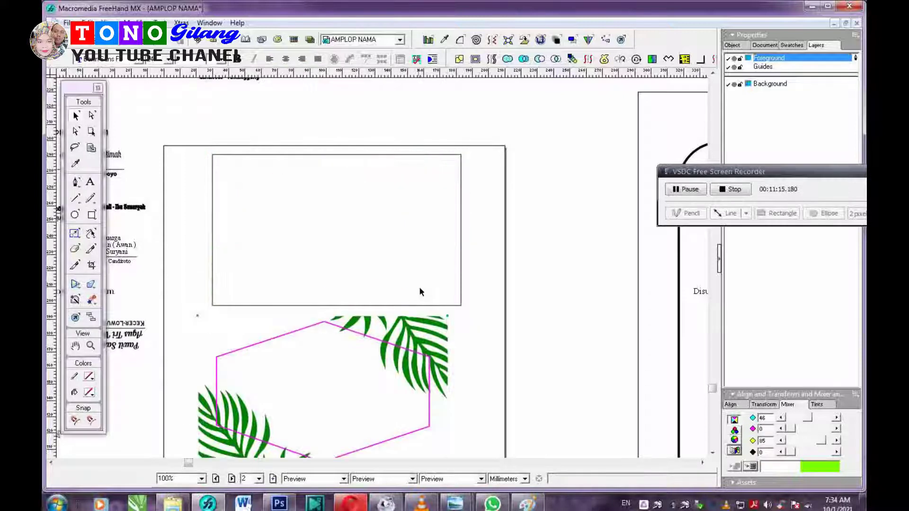
left_click_drag(448, 153, 441, 94)
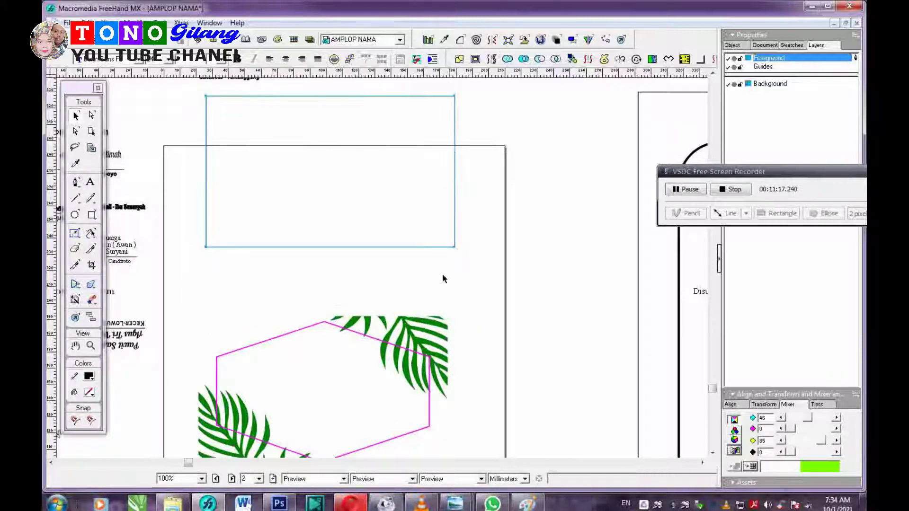
left_click_drag(435, 249, 432, 112)
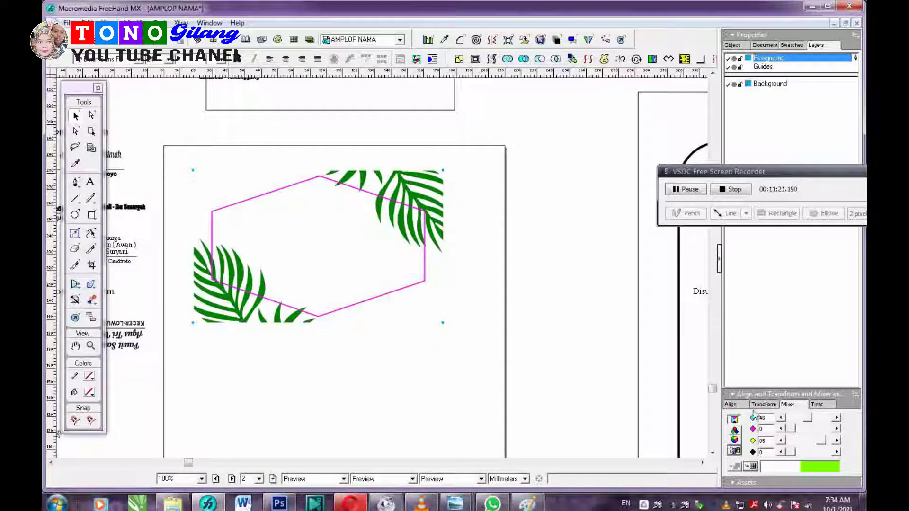
Step: Align the enlarged card to the page's top edge and horizontal center
left_click(743, 406)
left_click(748, 424)
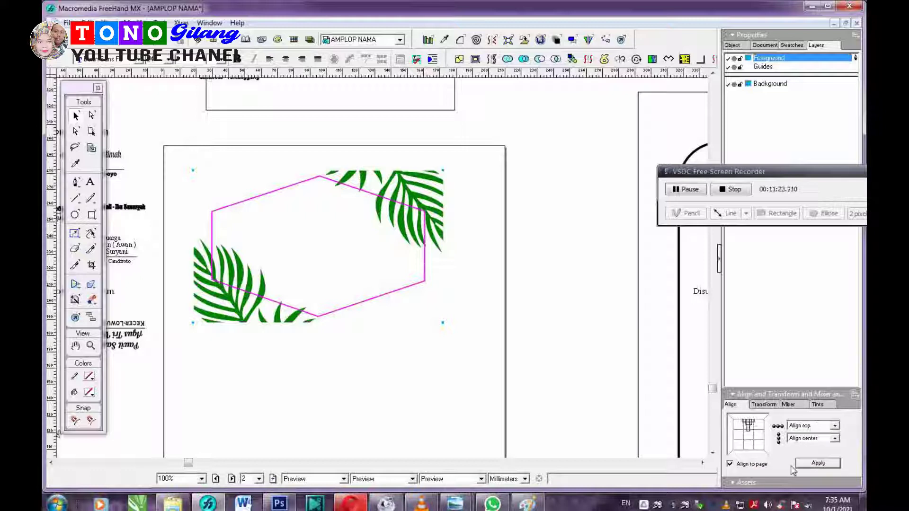
left_click(800, 463)
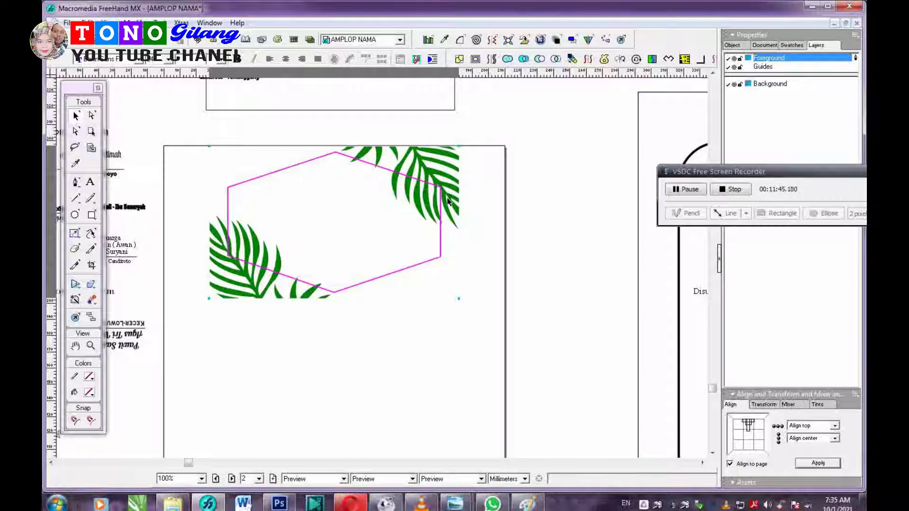
Step: Set up printing of only the selected objects on the EPSON L1110 Series printer
key("ctrl+p")
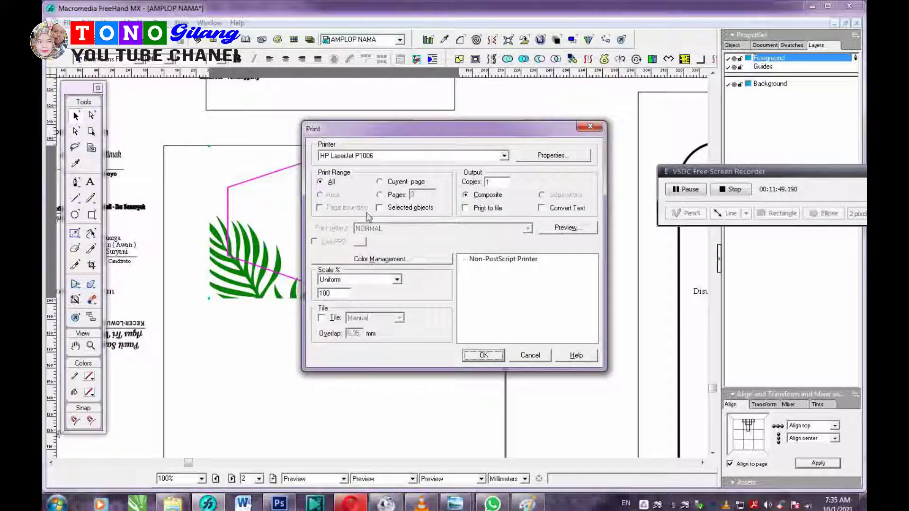
left_click(381, 210)
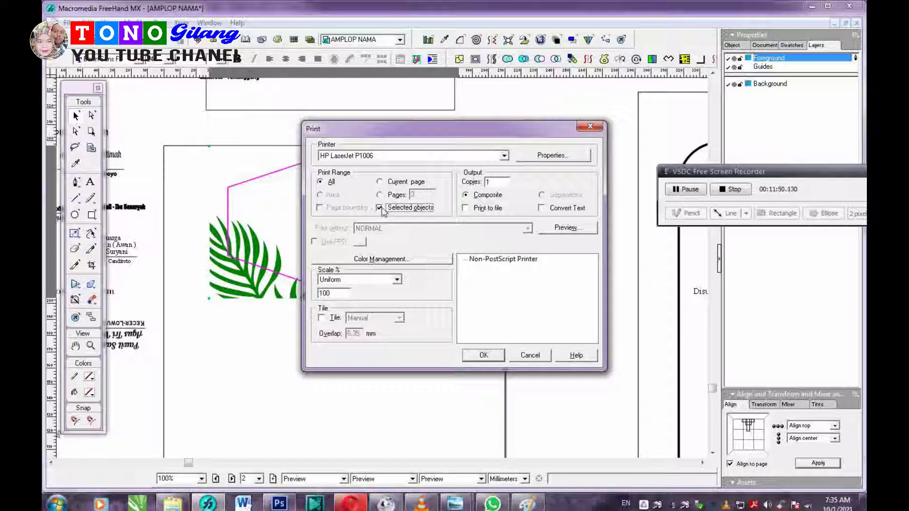
left_click(505, 156)
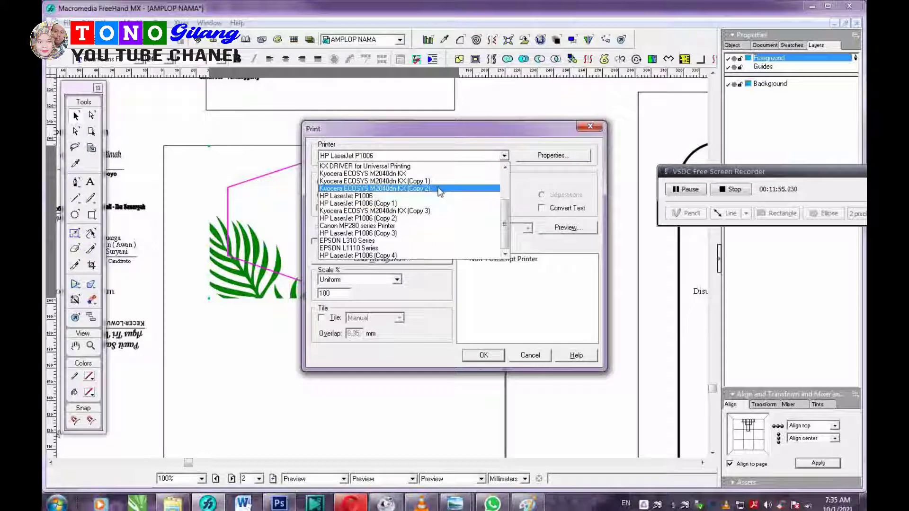
left_click(417, 249)
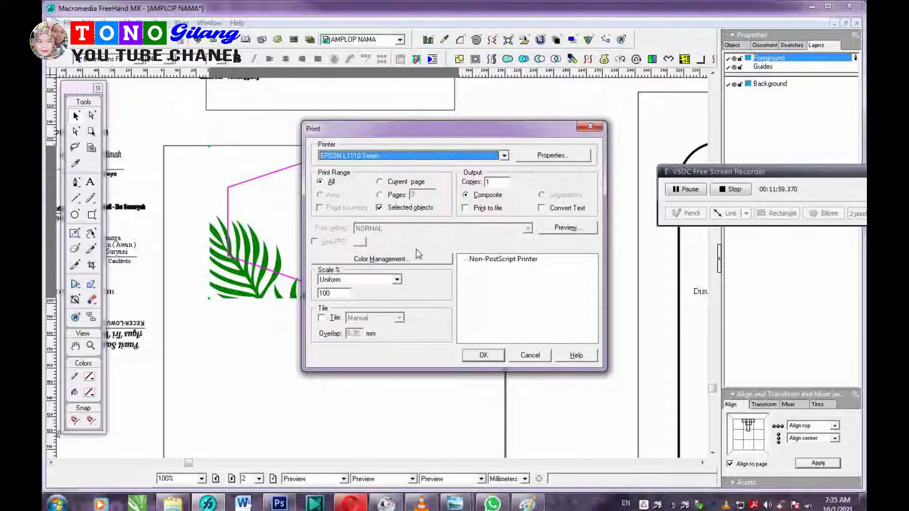
Step: Set the printer's document size to A4 210 x 297 mm
left_click(560, 158)
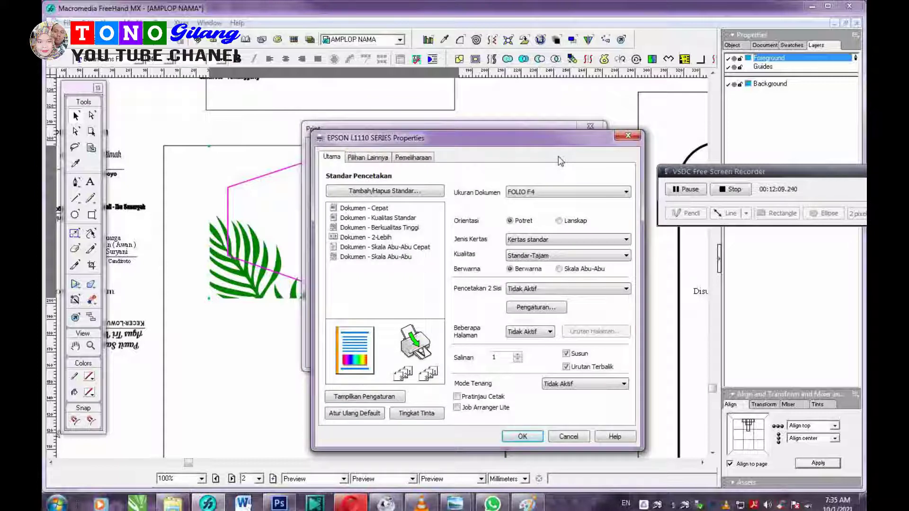
left_click(560, 195)
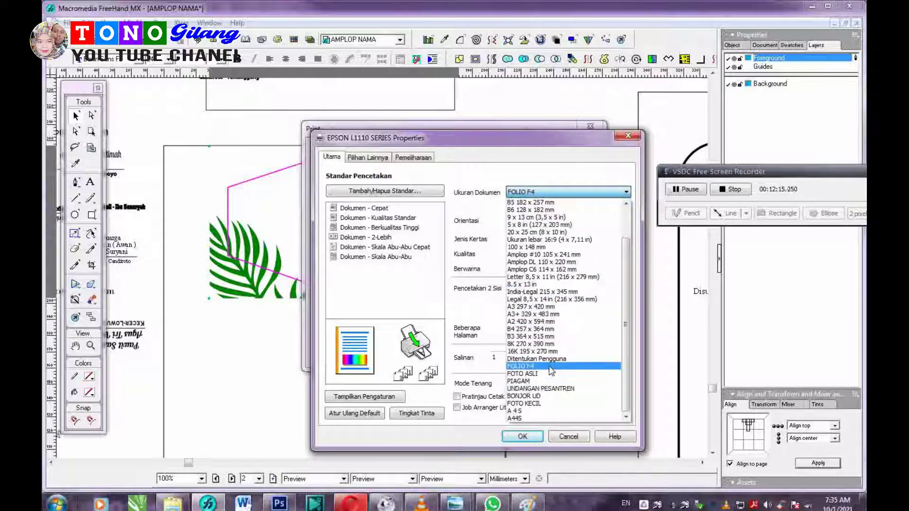
scroll(564, 308, "up", 2)
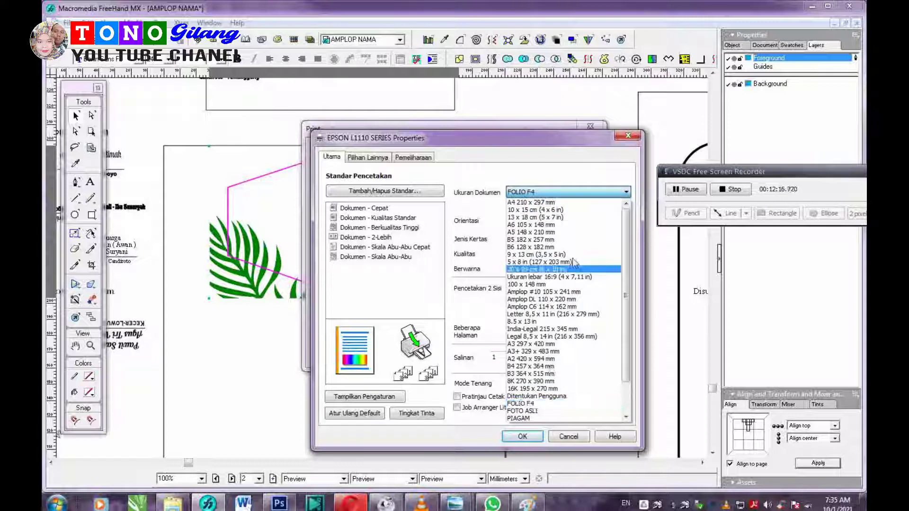
left_click(565, 203)
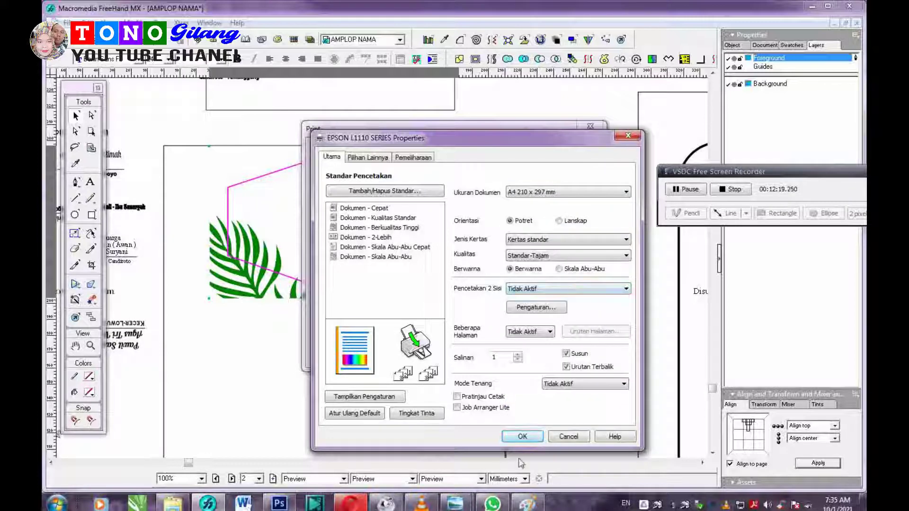
left_click(523, 438)
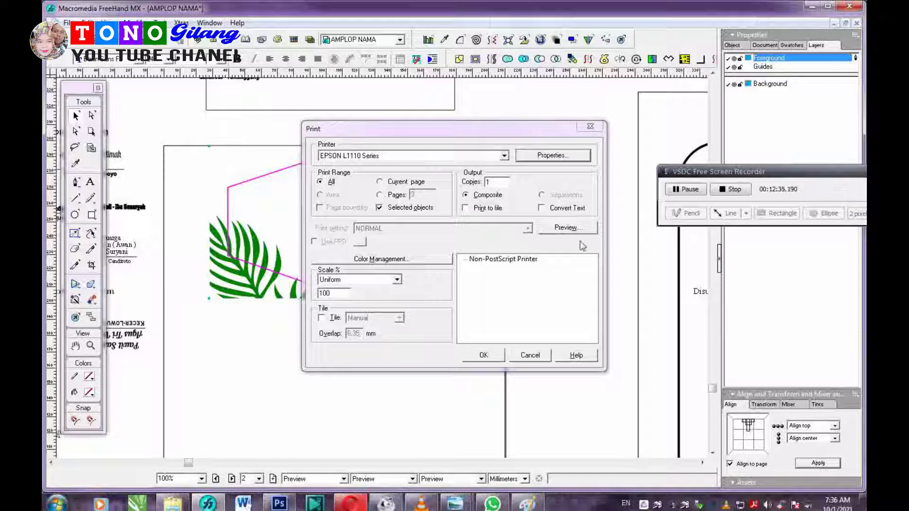
Step: Check the print preview and print the card, accepting that just a portion of the image is printed
left_click(576, 227)
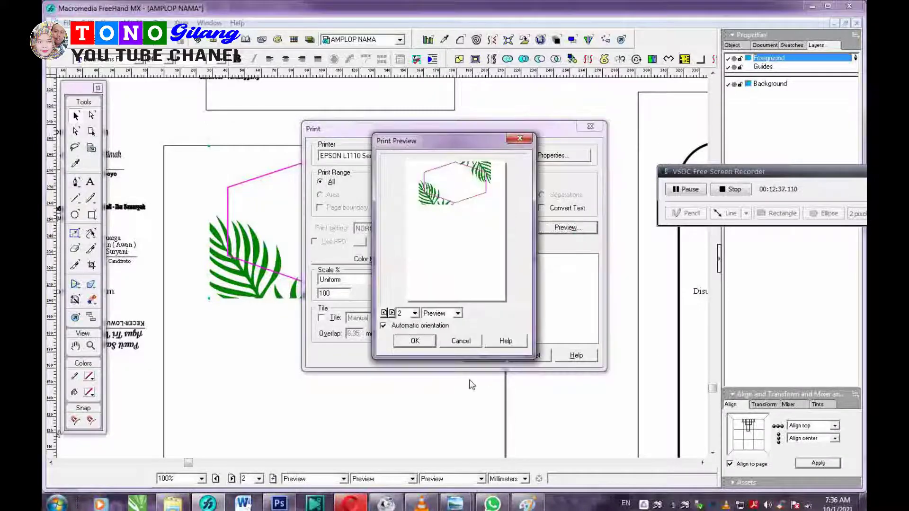
left_click(426, 343)
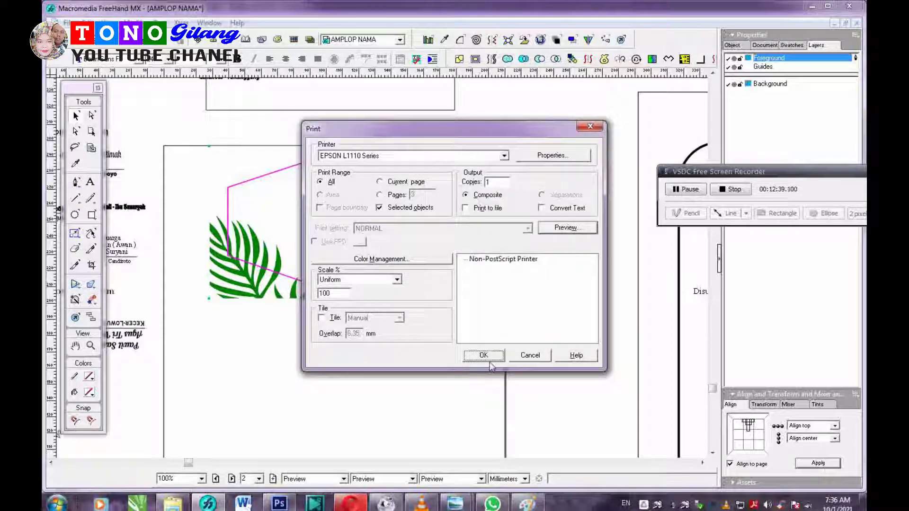
left_click(488, 355)
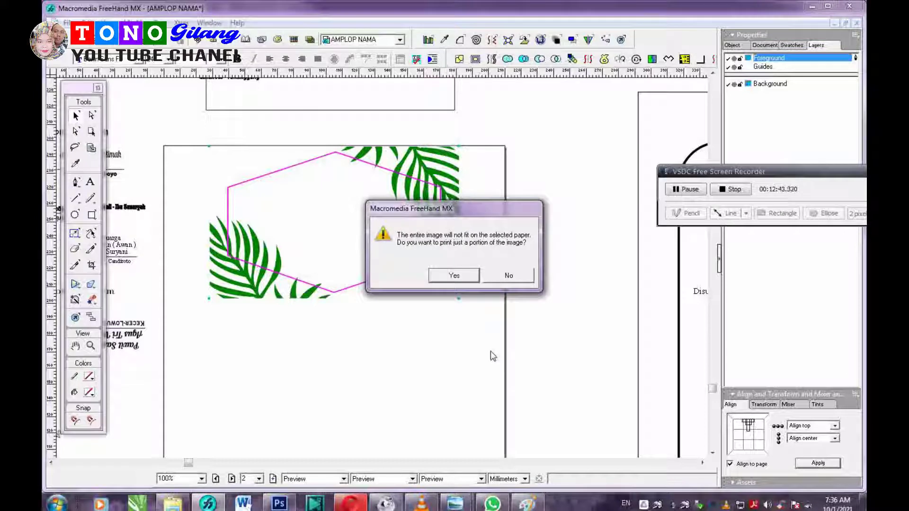
left_click(465, 278)
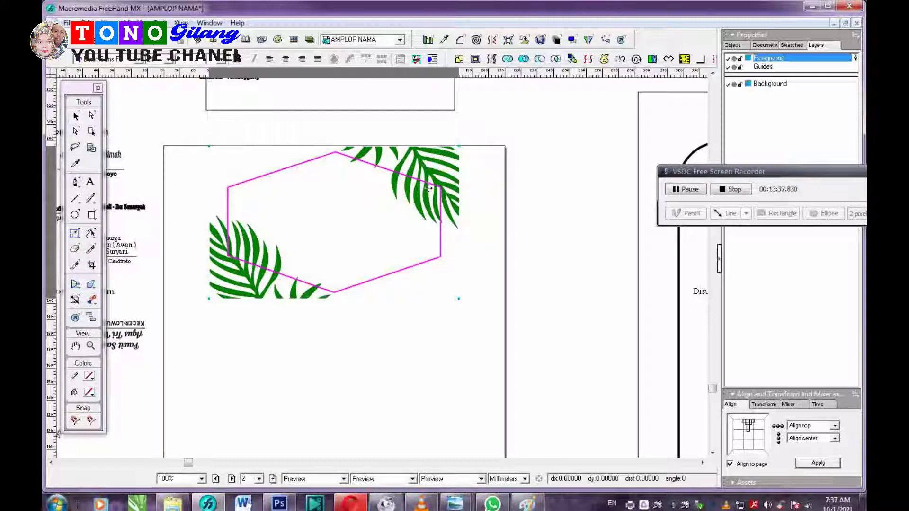
Step: Place a copy of the card above the page and a copy of the empty rectangle over the card on the page
left_click_drag(427, 198, 498, 64)
key("ctrl+z")
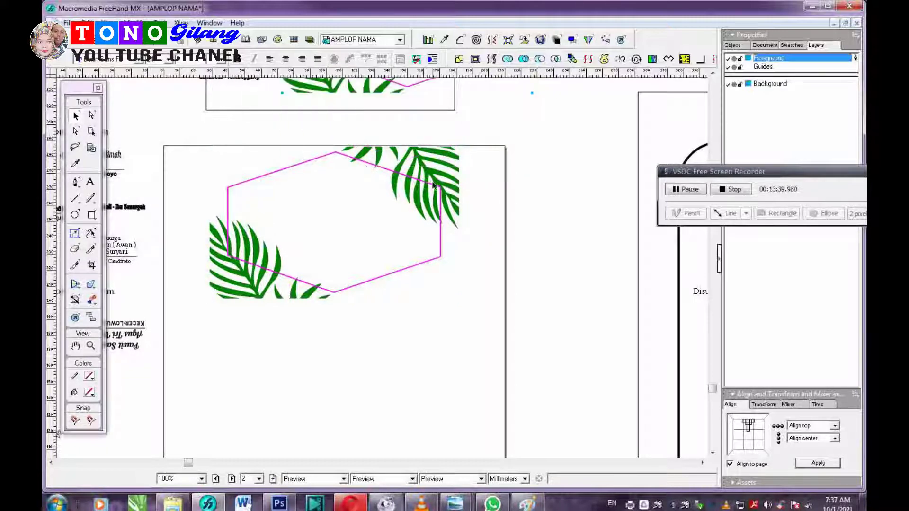
left_click_drag(300, 109, 639, 157)
left_click(436, 298)
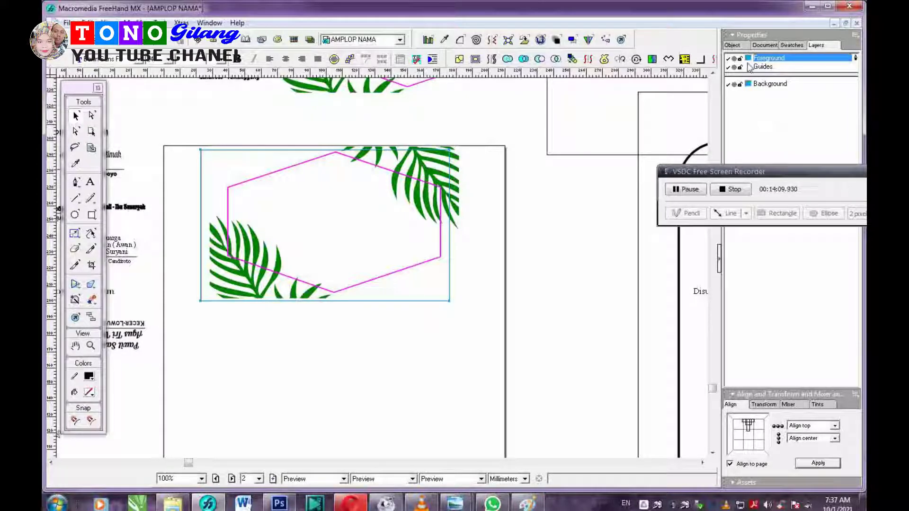
Step: Set the width of the rectangle over the card to 110 mm
left_click(733, 45)
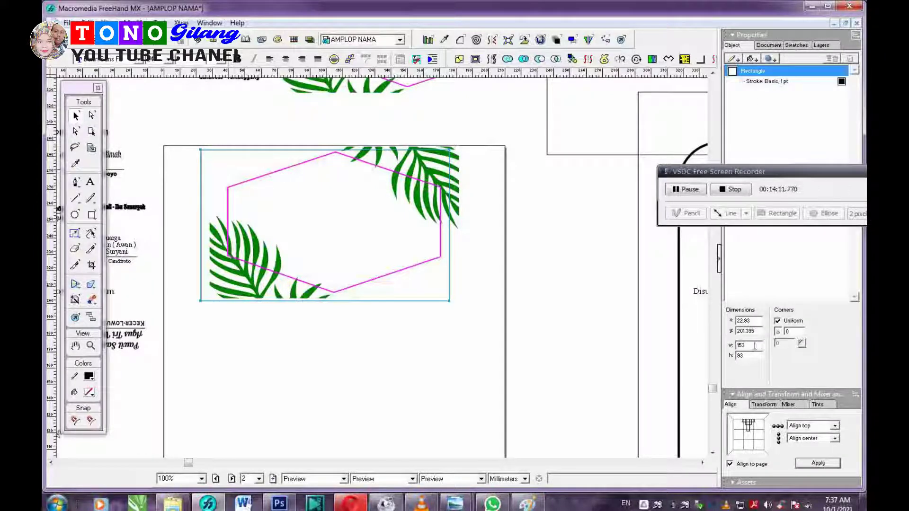
double_click(755, 346)
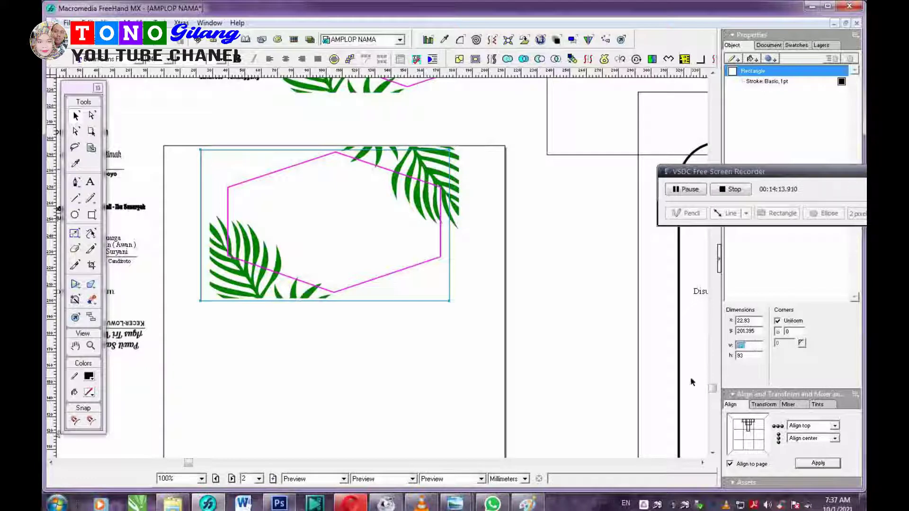
type("110")
key("Return")
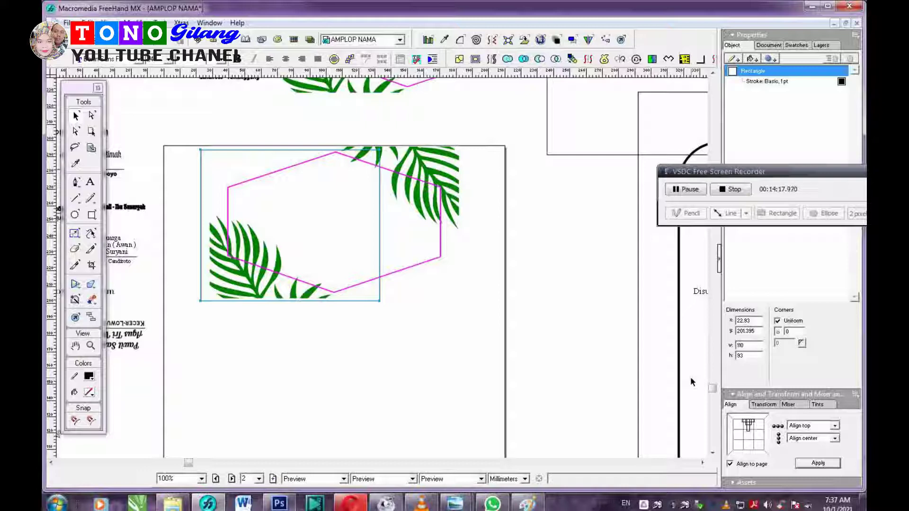
Step: Set the height of the rectangle over the card to 70 mm
double_click(749, 355)
type("70")
key("Return")
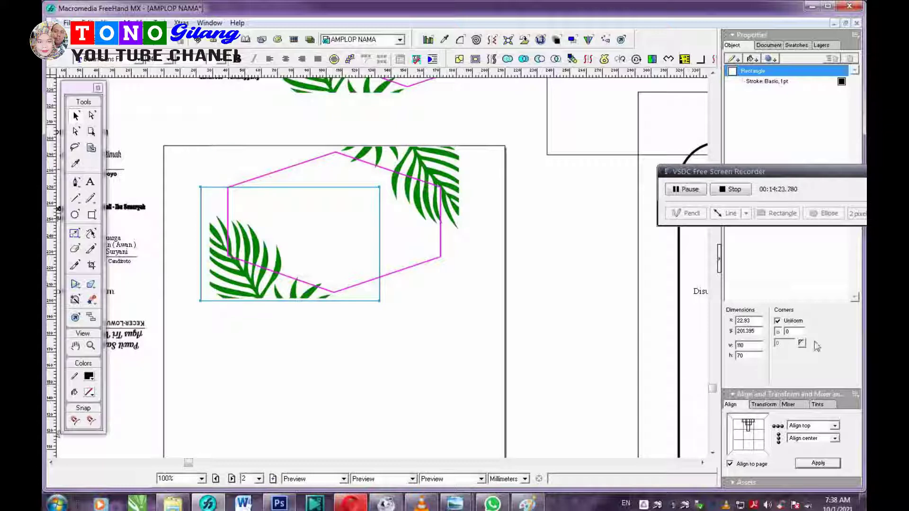
Step: Scale the card down and position it to fit the 110 by 70 mm rectangle, about 109.5 by 69.8 mm
left_click(452, 190)
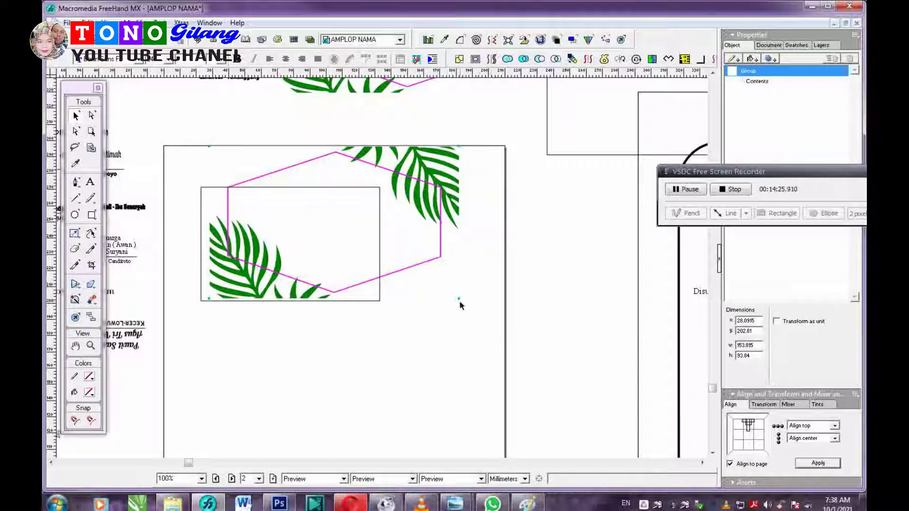
left_click_drag(460, 302, 403, 268)
left_click_drag(386, 163, 378, 203)
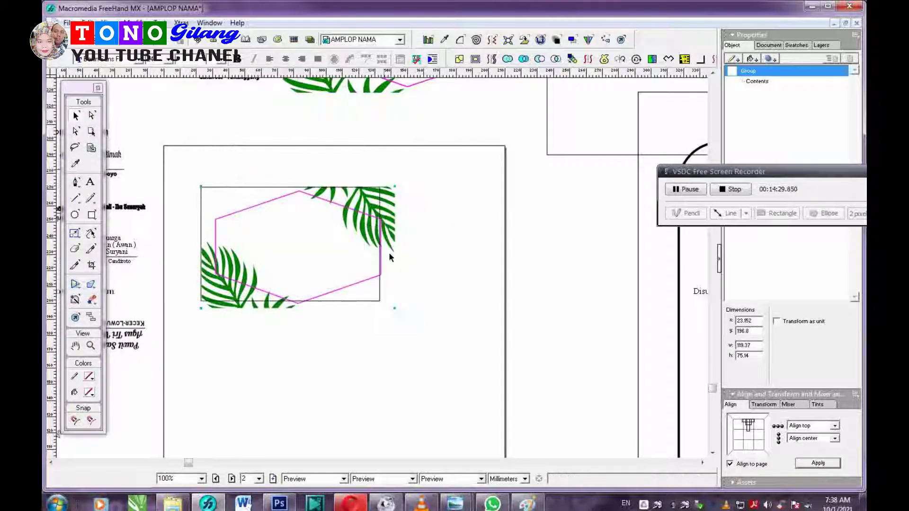
mouse_move(394, 310)
left_mouse_down()
mouse_move(380, 311)
mouse_move(380, 300)
left_mouse_up()
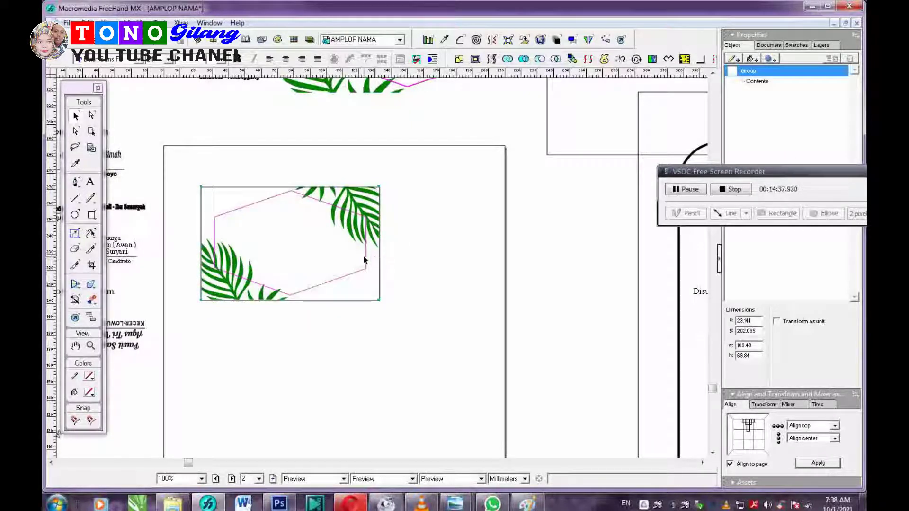
Step: Move the small rectangle off the page and align the card to the page's top centre, nudged slightly down
left_click_drag(363, 216, 410, 181)
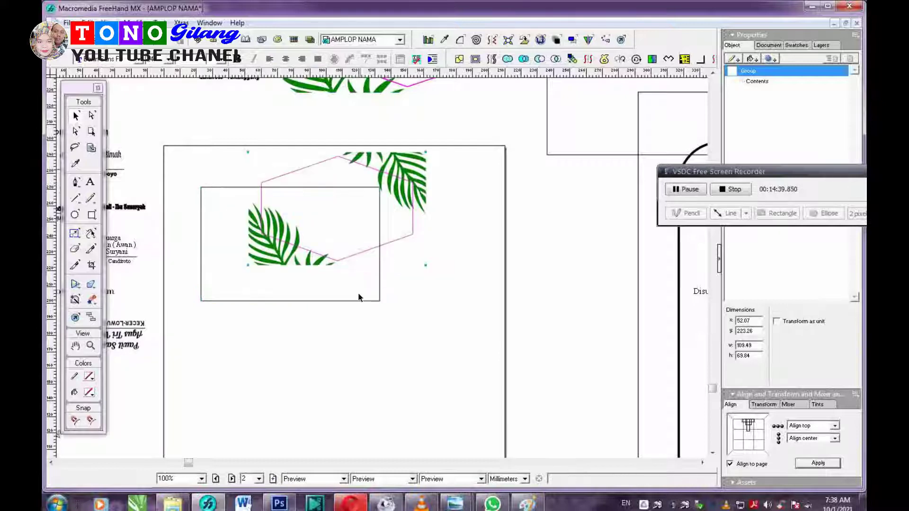
left_click_drag(341, 302, 536, 104)
left_click(410, 194)
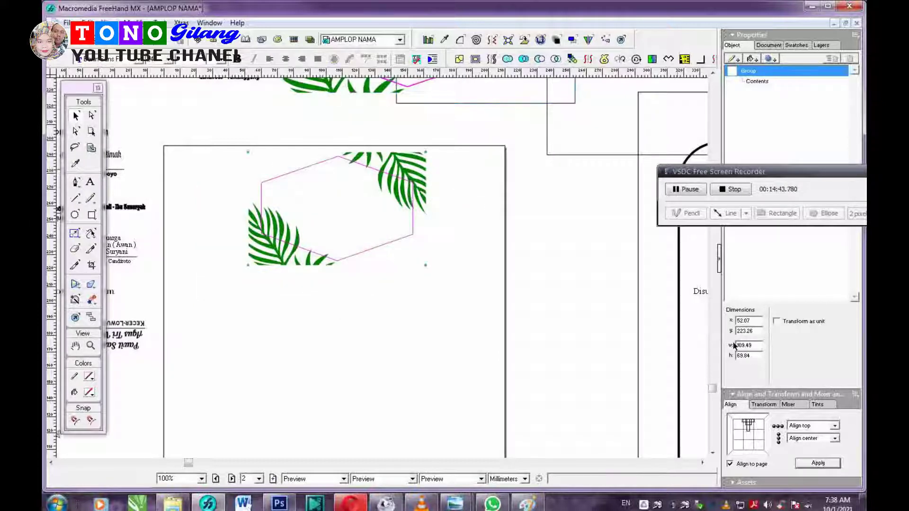
left_click(821, 466)
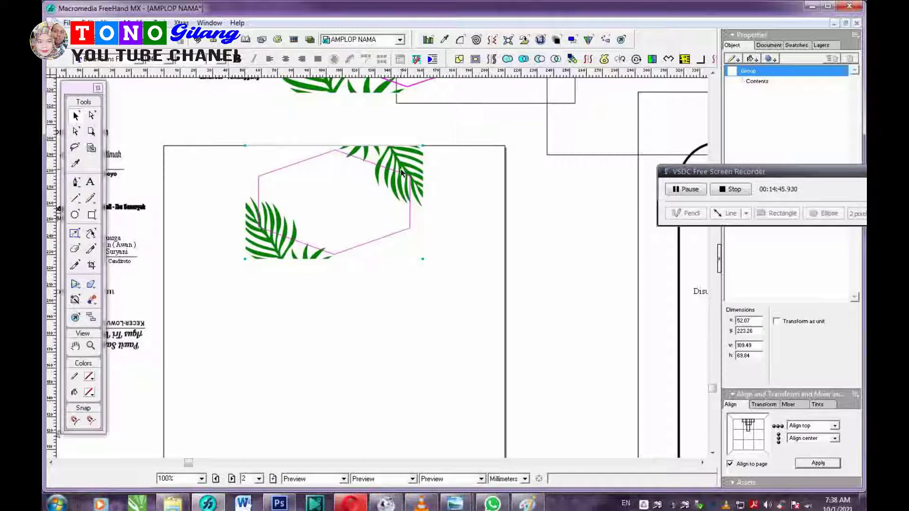
key("Down")
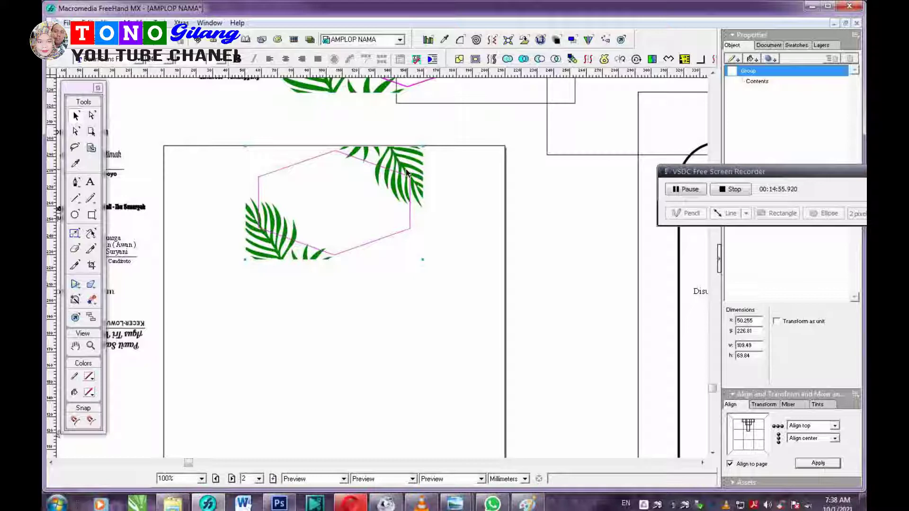
Step: Print just the selected card after checking the preview, accepting that a portion of the image is printed
key("ctrl+p")
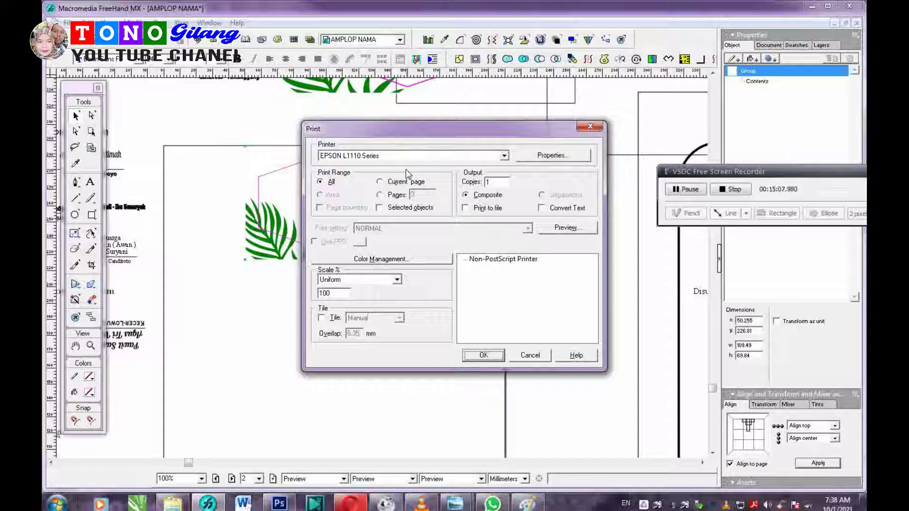
left_click(389, 208)
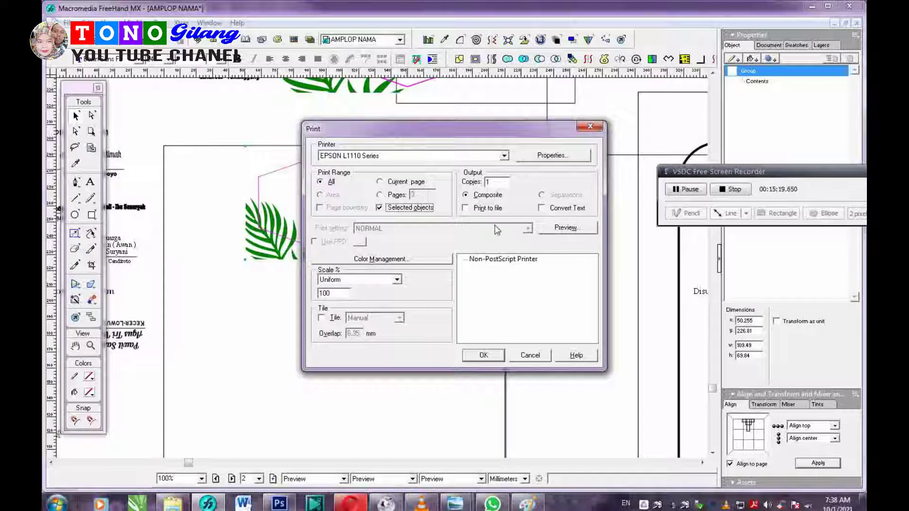
left_click(558, 228)
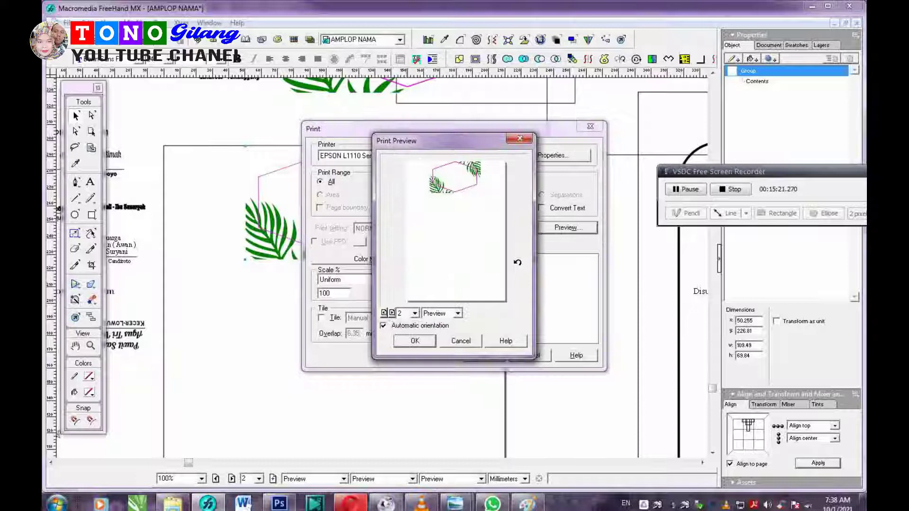
left_click(415, 341)
left_click(488, 355)
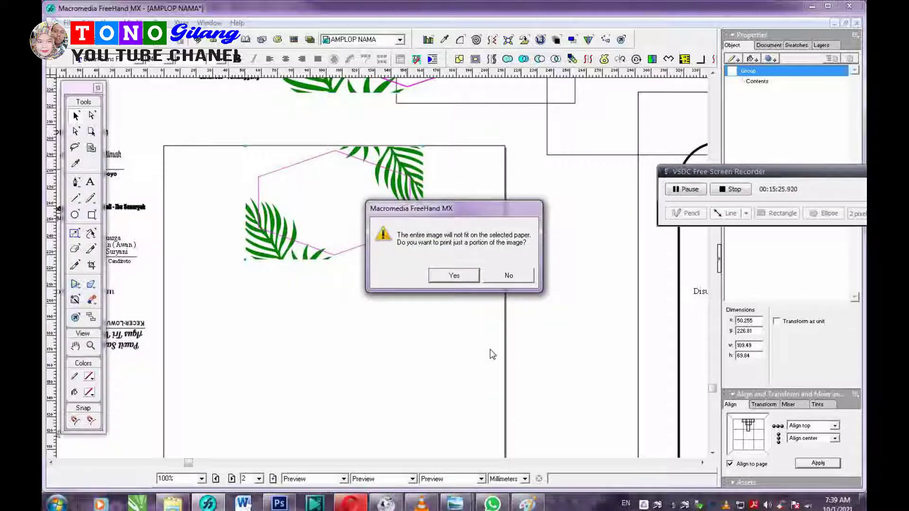
left_click(471, 279)
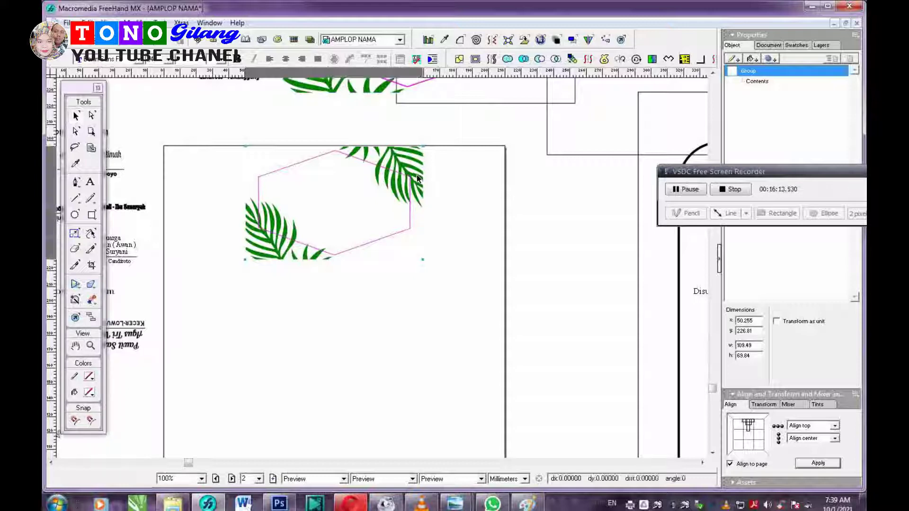
Step: Move the card above the page and align the empty 153 by 93 mm rectangle to the page's top centre
left_click_drag(418, 178, 384, 125)
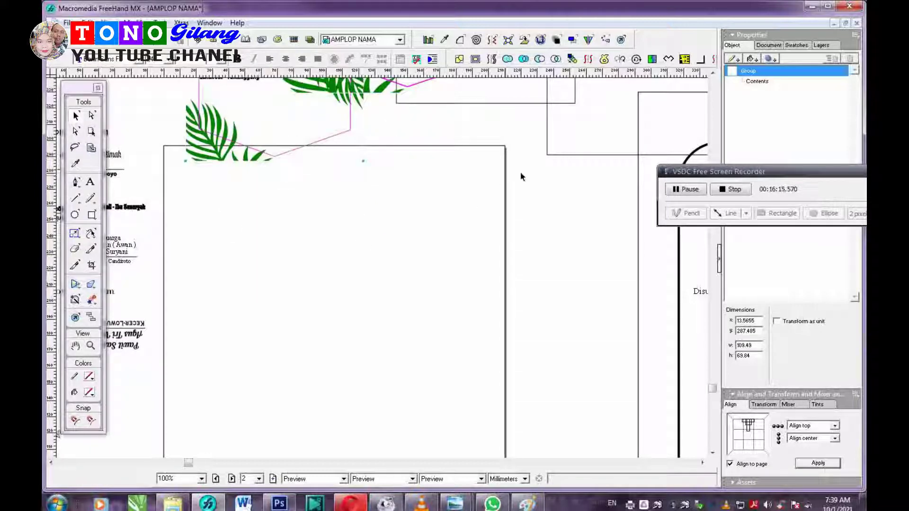
left_click_drag(575, 155, 250, 323)
left_click_drag(228, 154, 231, 84)
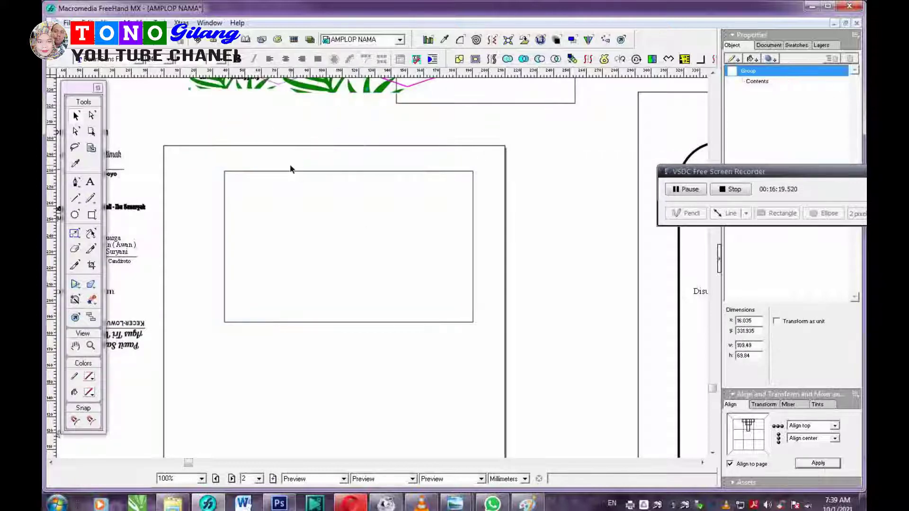
left_click_drag(300, 171, 286, 145)
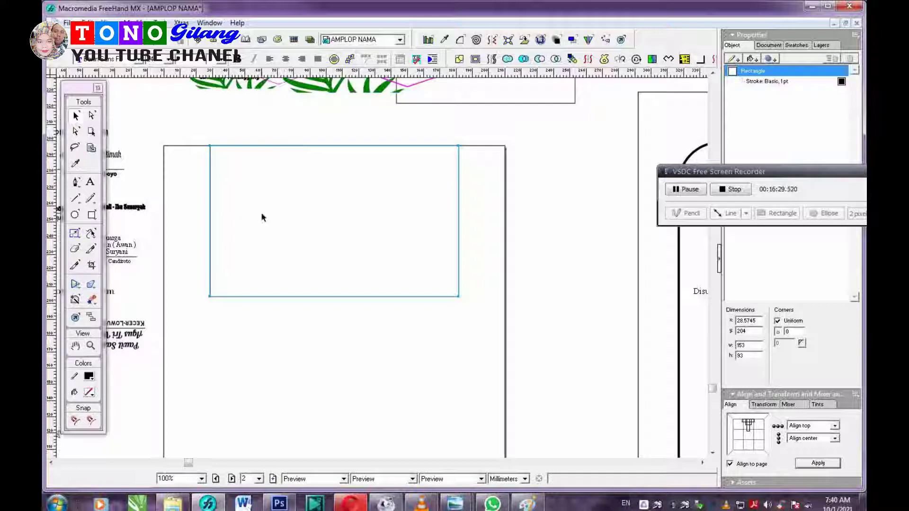
left_click(811, 465)
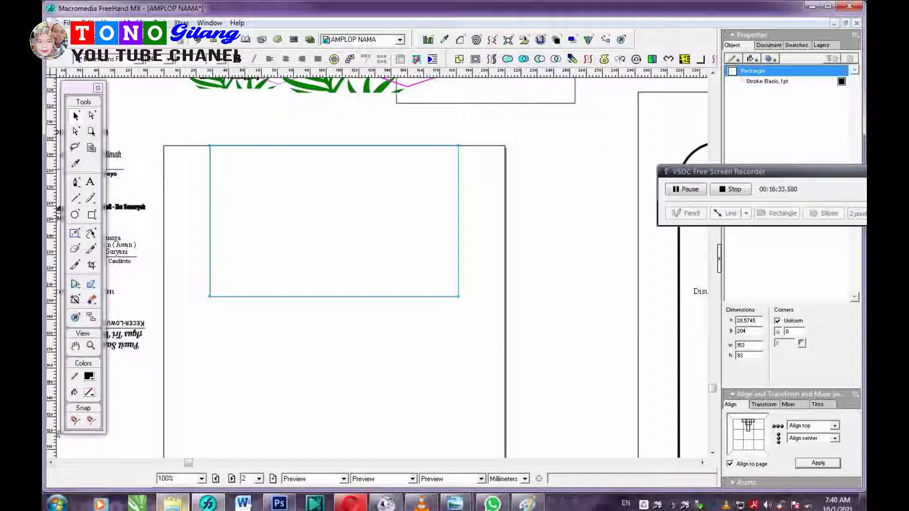
Step: Bring the first hibiscus clip-art PNG from the Pictures library onto the page
mouse_move(173, 504)
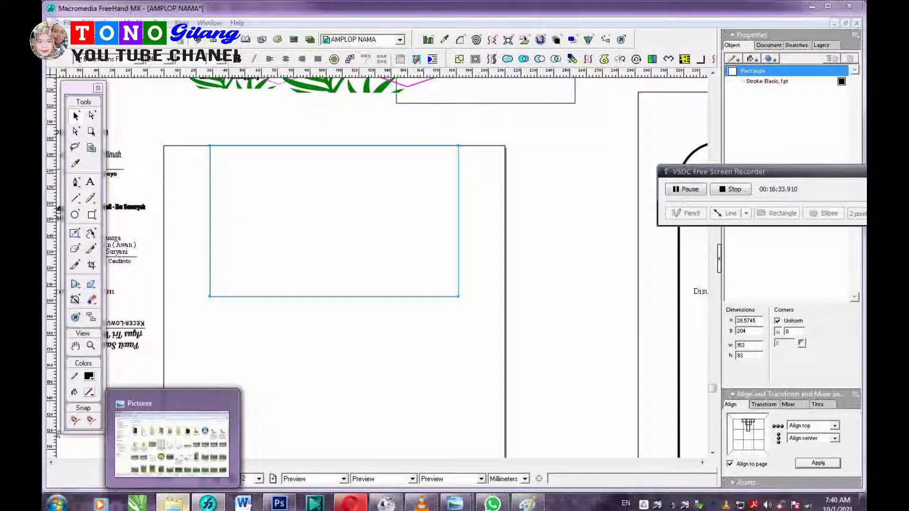
left_click(172, 504)
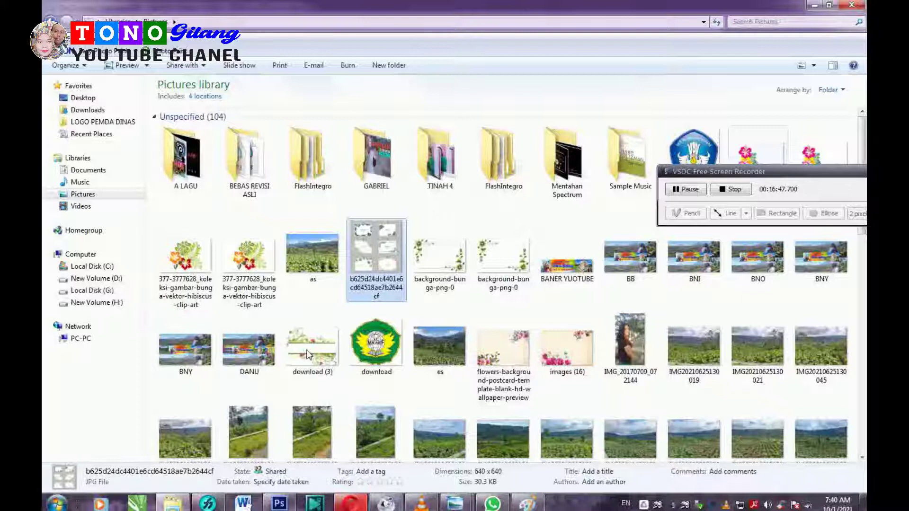
left_click(308, 355)
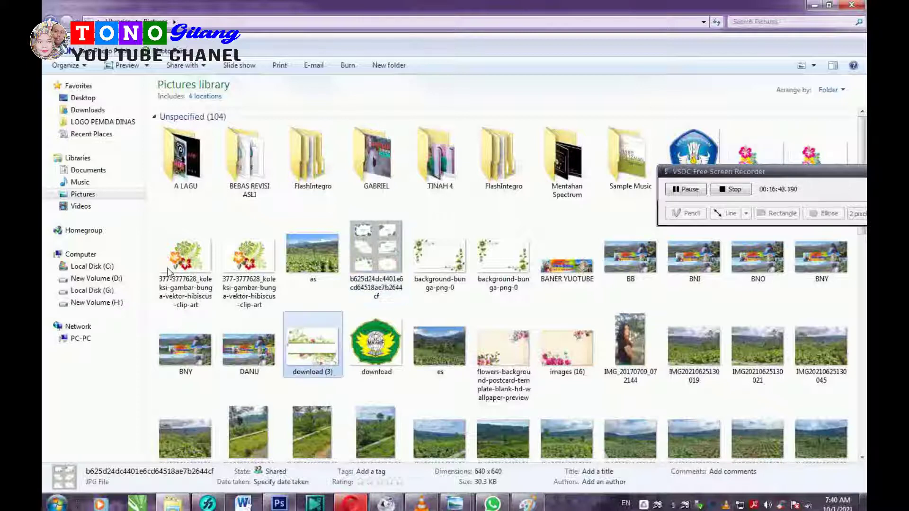
left_click(174, 267)
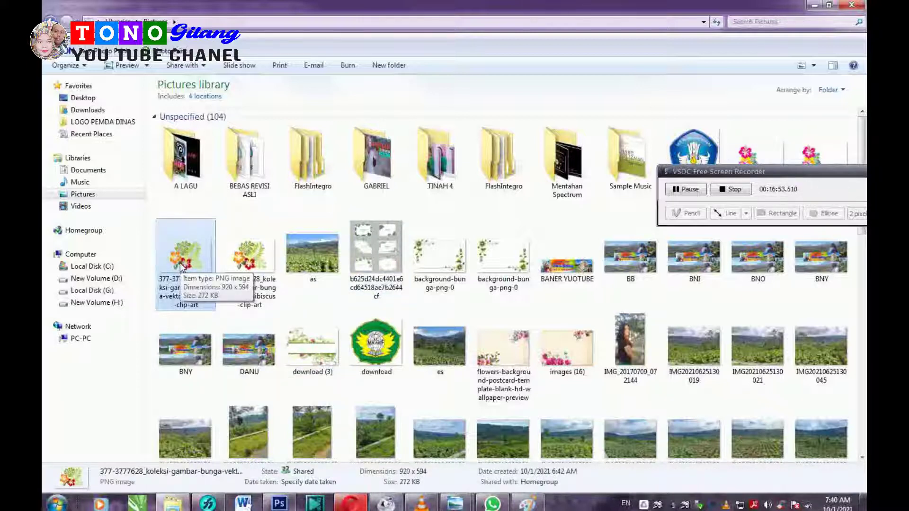
mouse_move(182, 268)
left_mouse_down()
mouse_move(251, 374)
mouse_move(217, 507)
mouse_move(287, 255)
left_mouse_up()
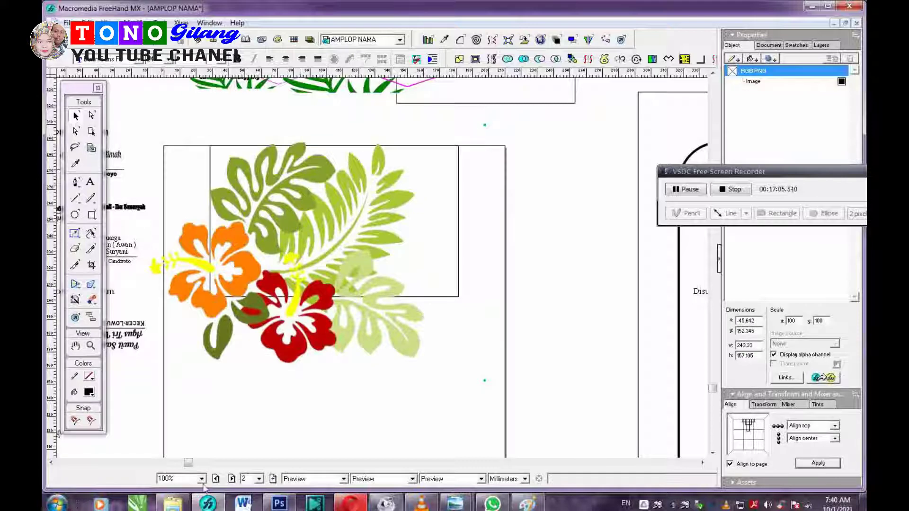
Step: Bring the download (3) floral image from the Pictures library onto the page and move the hibiscus image above the page
left_click(173, 503)
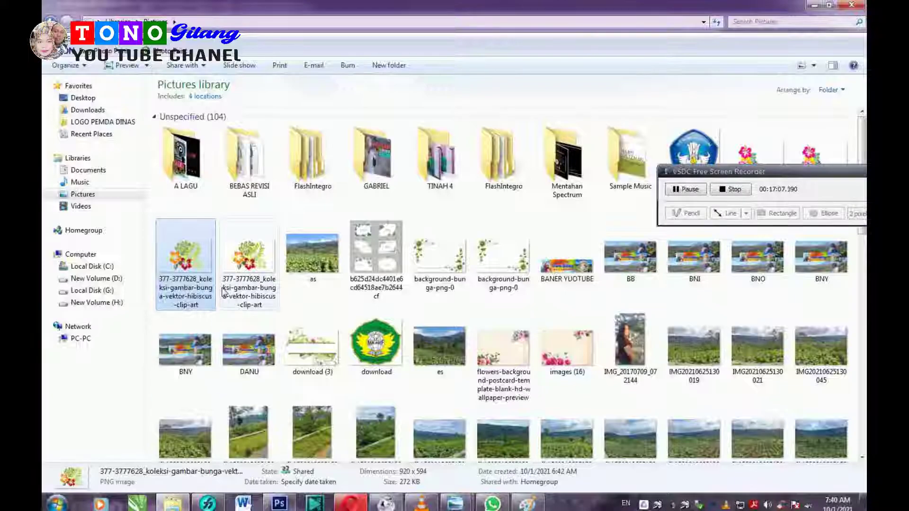
mouse_move(303, 354)
left_mouse_down()
mouse_move(306, 416)
mouse_move(215, 443)
mouse_move(209, 502)
mouse_move(355, 374)
left_mouse_up()
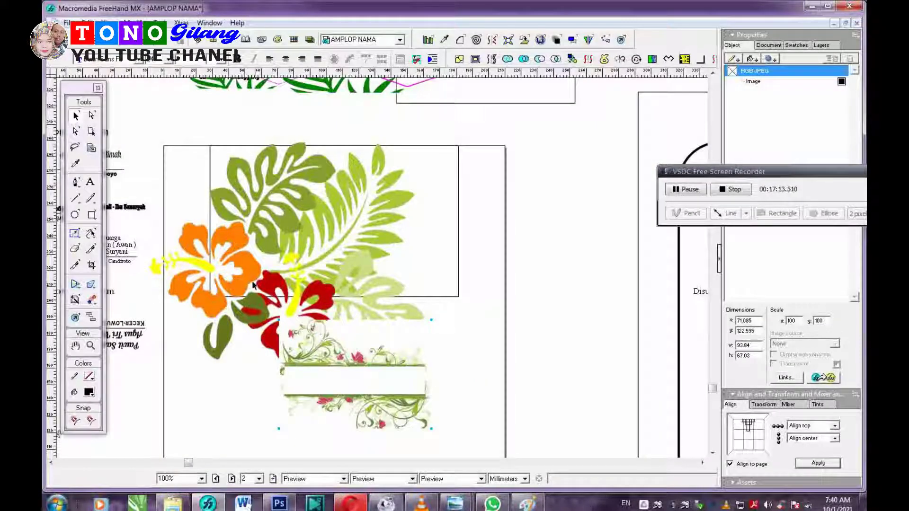
left_click_drag(253, 285, 303, 71)
Step: Place the floral image in the 153 by 93 mm rectangle and stretch it to about 152 by 93 mm
left_click_drag(343, 379, 278, 226)
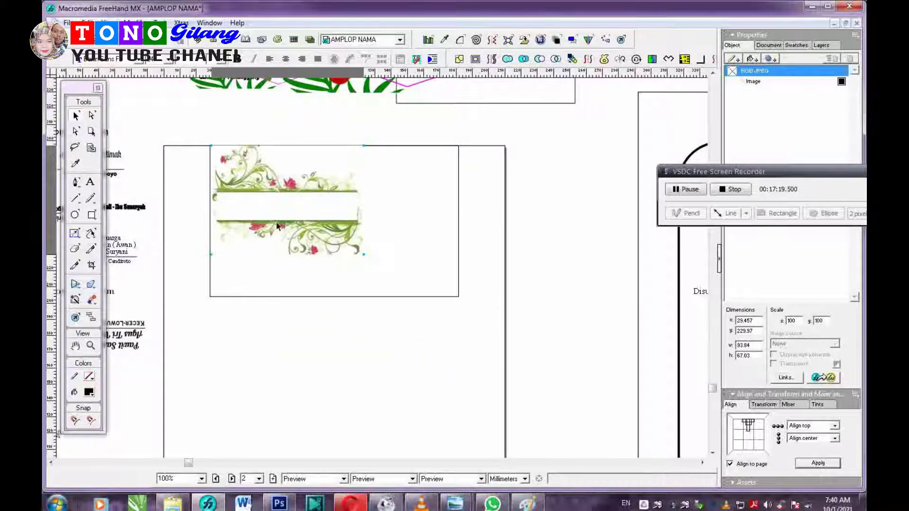
left_click_drag(364, 254, 457, 294)
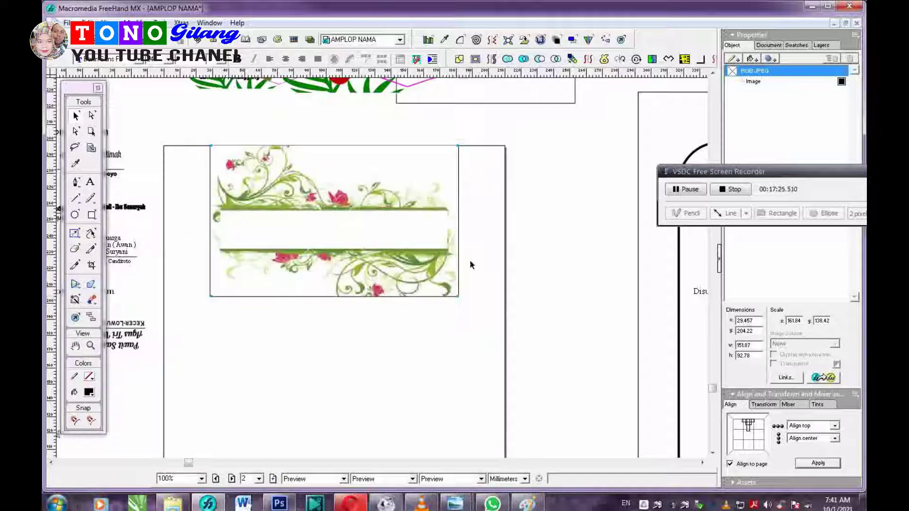
left_click_drag(315, 228, 316, 236)
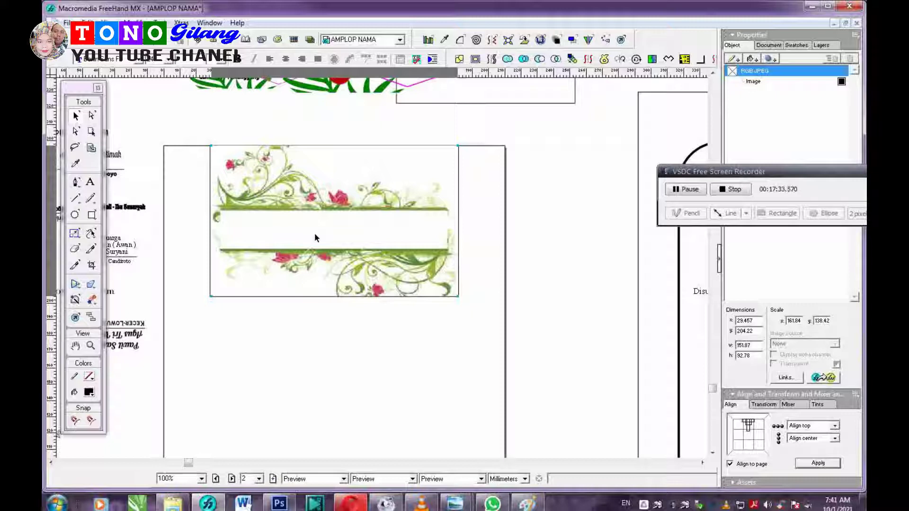
Step: Add a text block in the floral card's blank band with the couple's names and their place name on a second line
key("t")
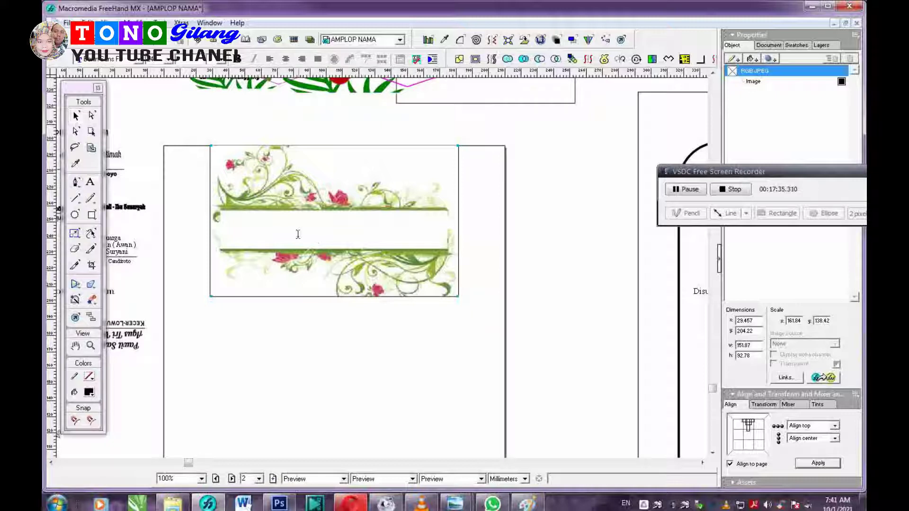
left_click(295, 229)
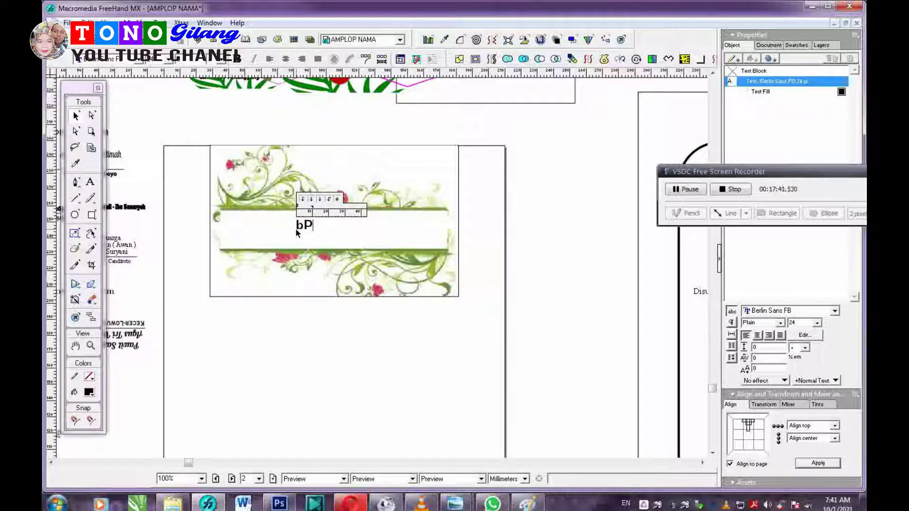
type("bP")
key("BackSpace")
key("Caps_Lock")
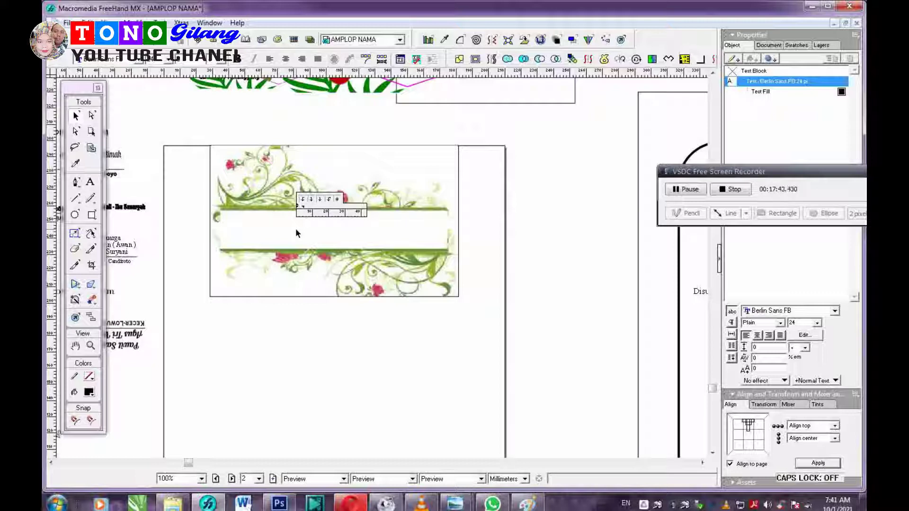
type("B")
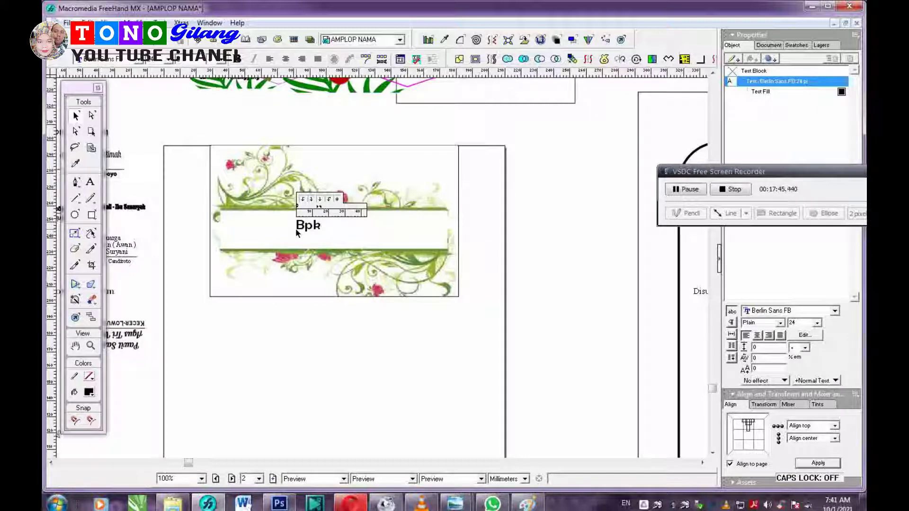
type("pk. Tono ")
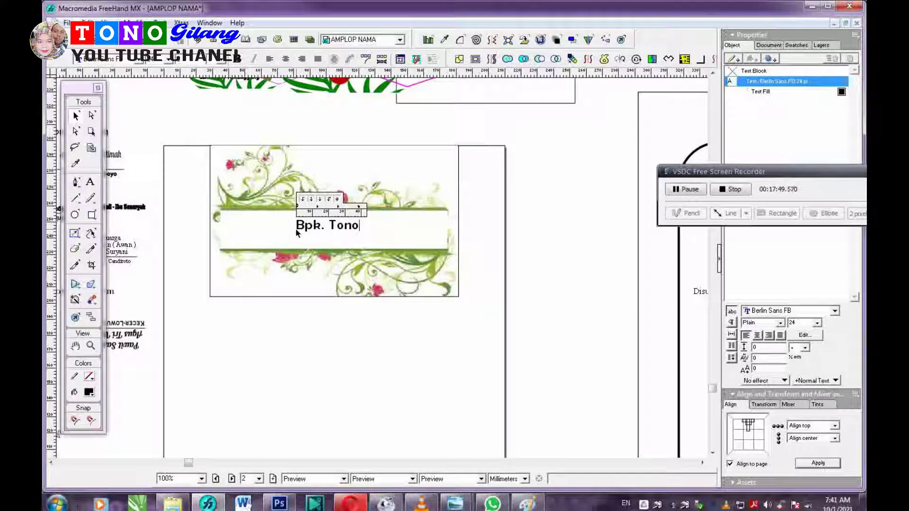
type("& Ibu ")
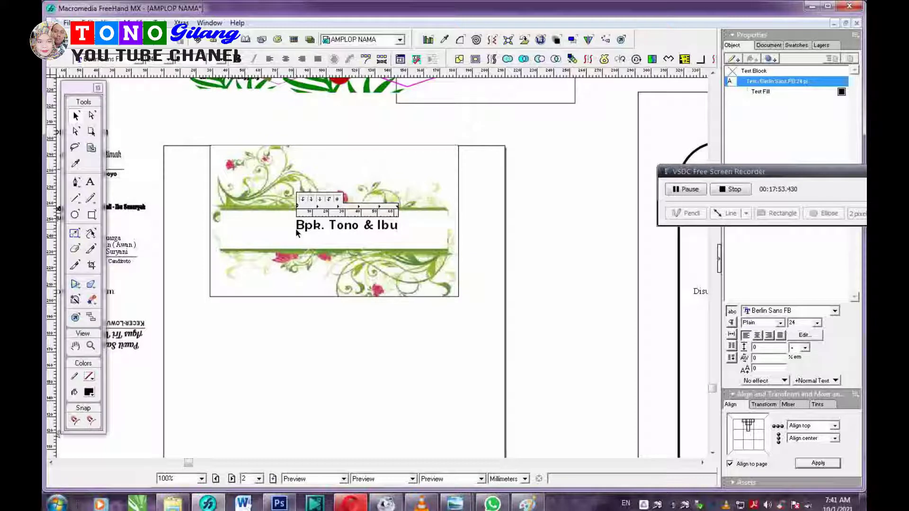
type("Mubar")
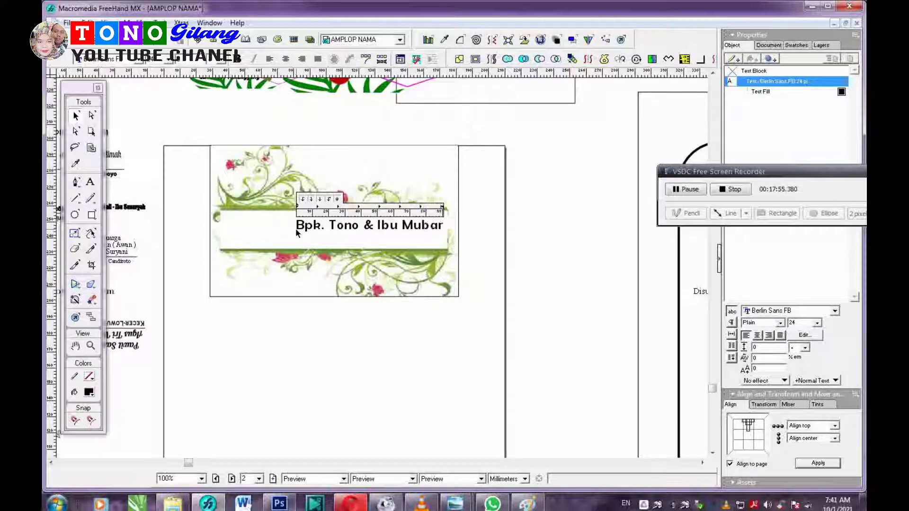
type("okah")
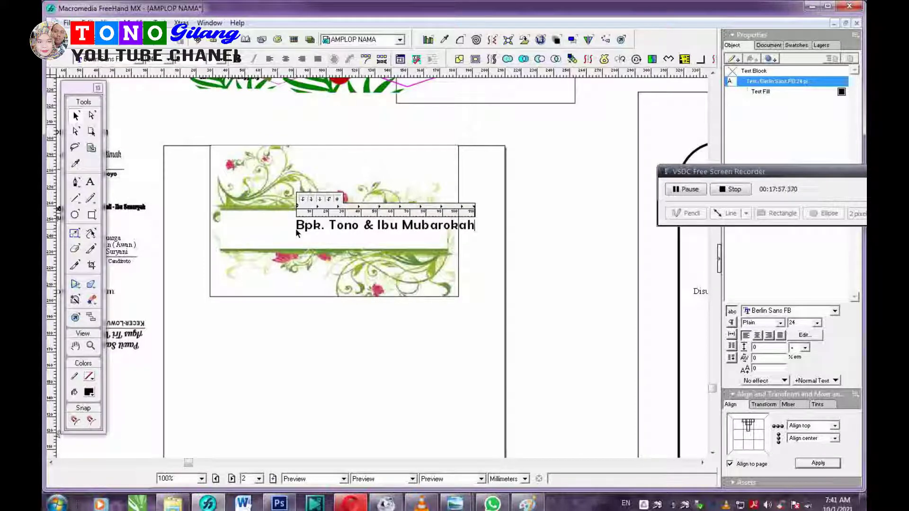
key("Caps_Lock")
type("CANDIR")
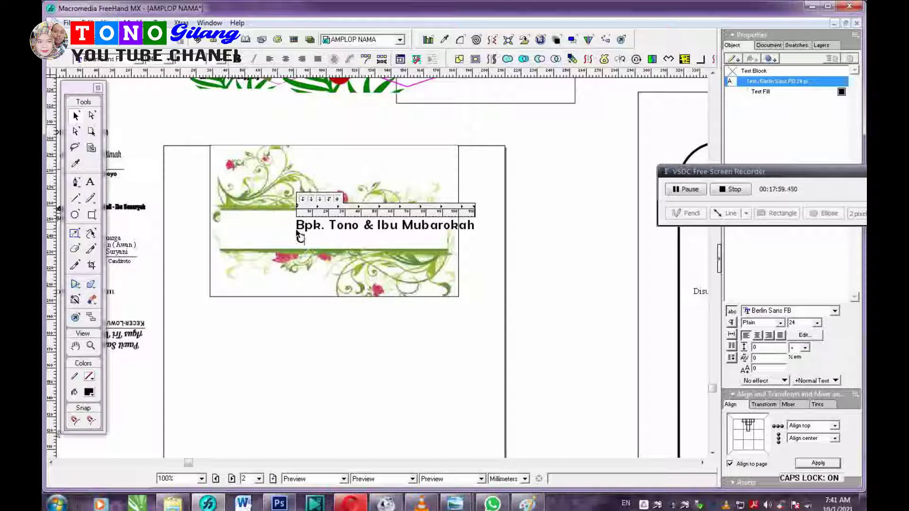